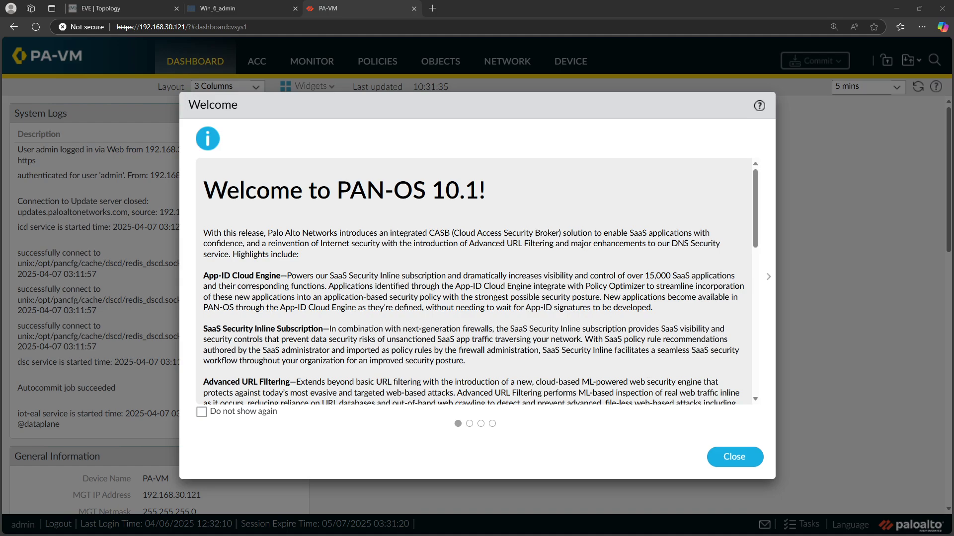
# Dismiss the PAN-OS welcome notice, postpone telemetry enrolment, and switch to the EVE topology to review the lab layout
pyautogui.click(738, 456)
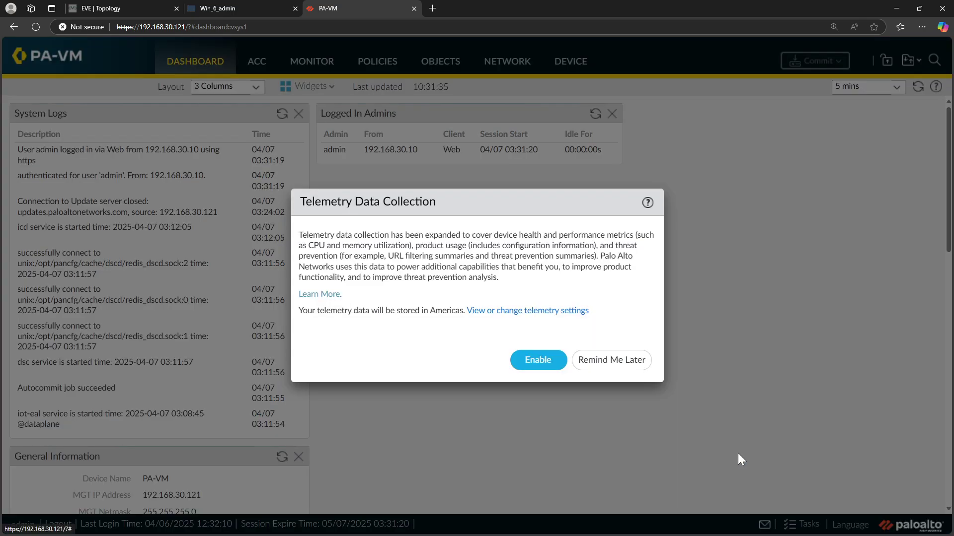
pyautogui.click(602, 366)
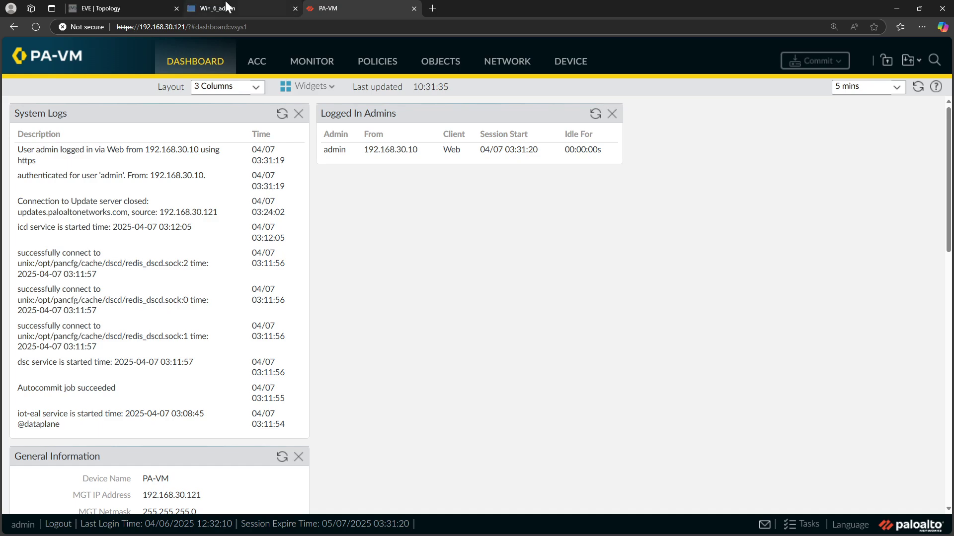
pyautogui.click(141, 10)
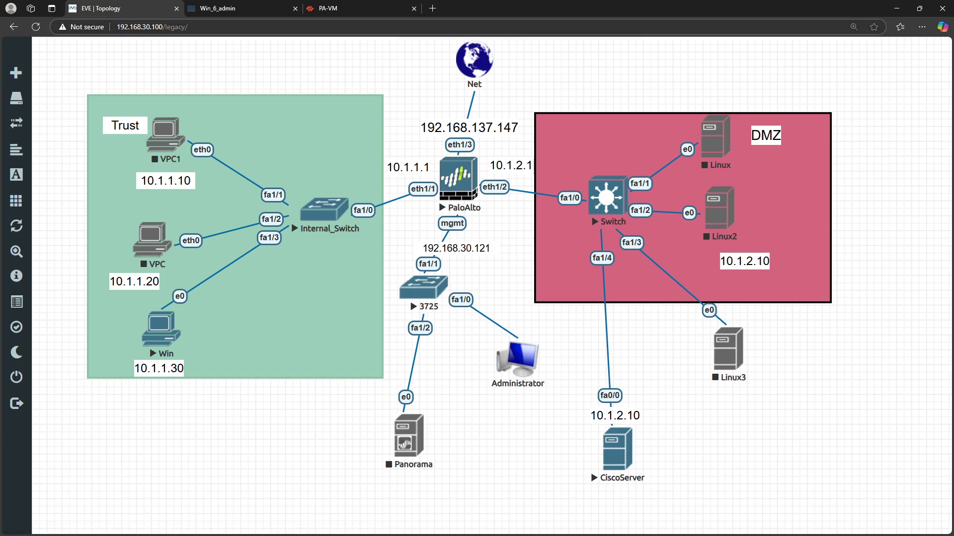
# In the PA-VM firewall, view the security policy rules and clear the existing filter from the traffic log
pyautogui.click(344, 9)
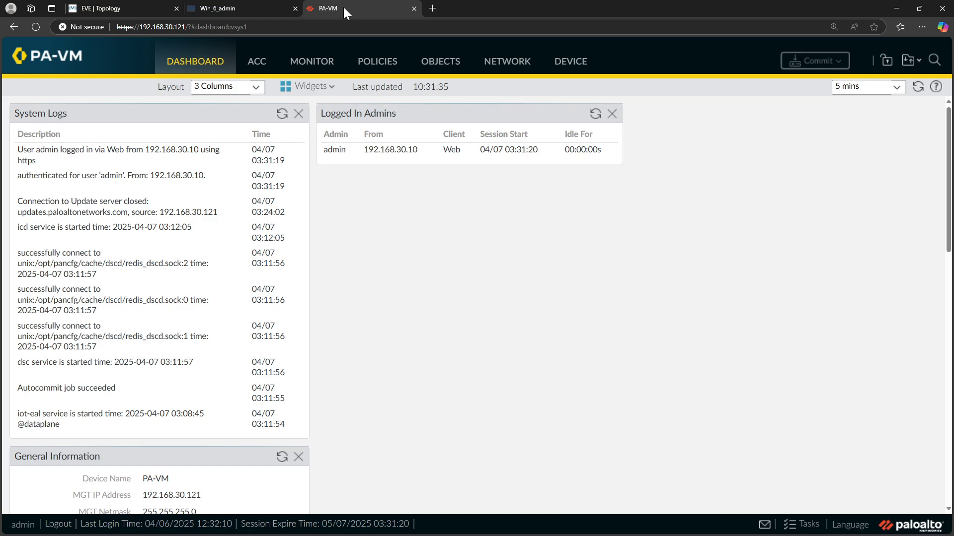
pyautogui.click(375, 70)
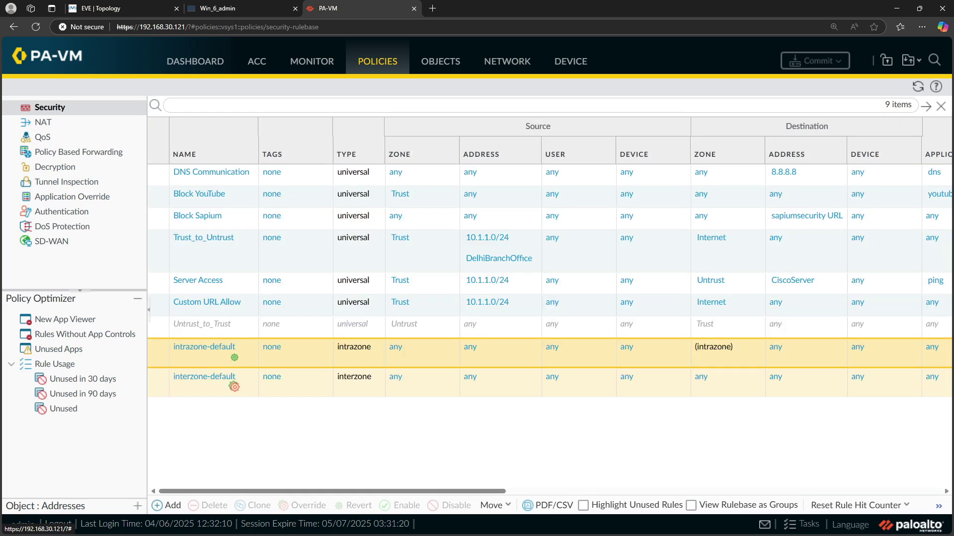
pyautogui.click(310, 59)
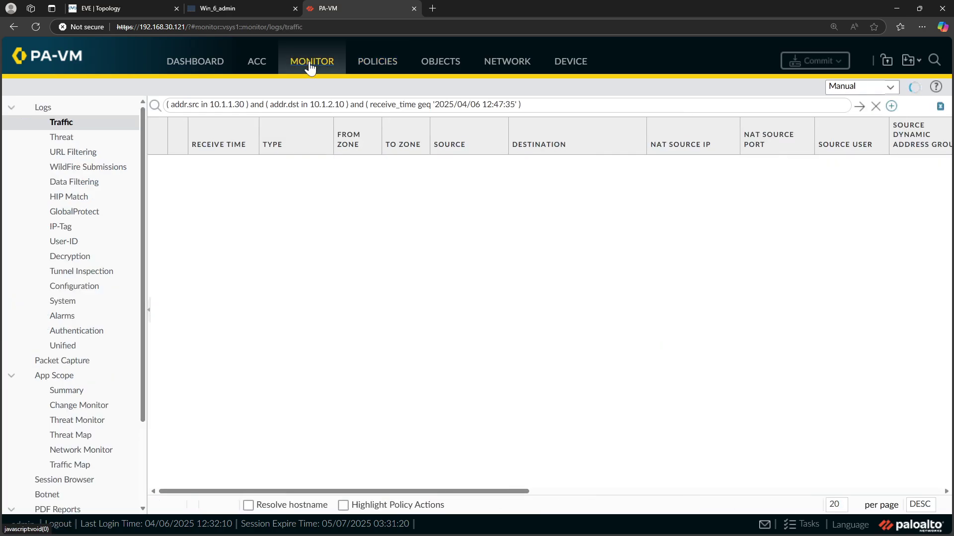
pyautogui.moveTo(167, 105); pyautogui.dragTo(650, 76)
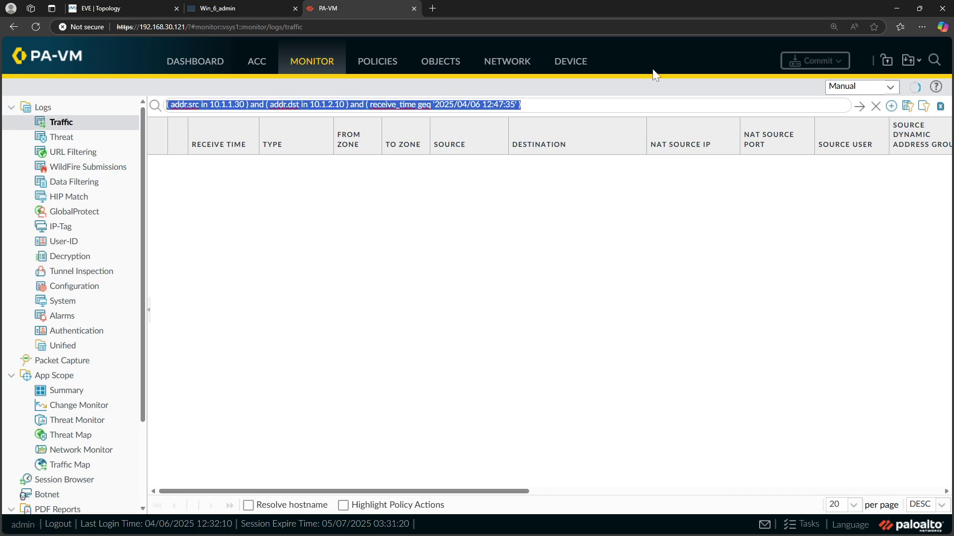
pyautogui.press('BackSpace')
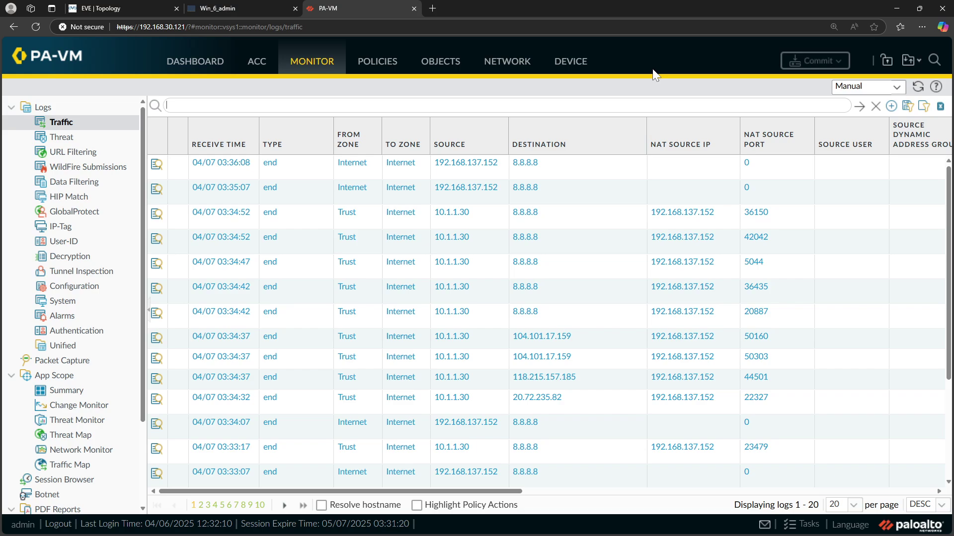
# Open the Win node's console from the EVE topology and launch Chrome there, dismissing the page-restore offer
pyautogui.click(124, 14)
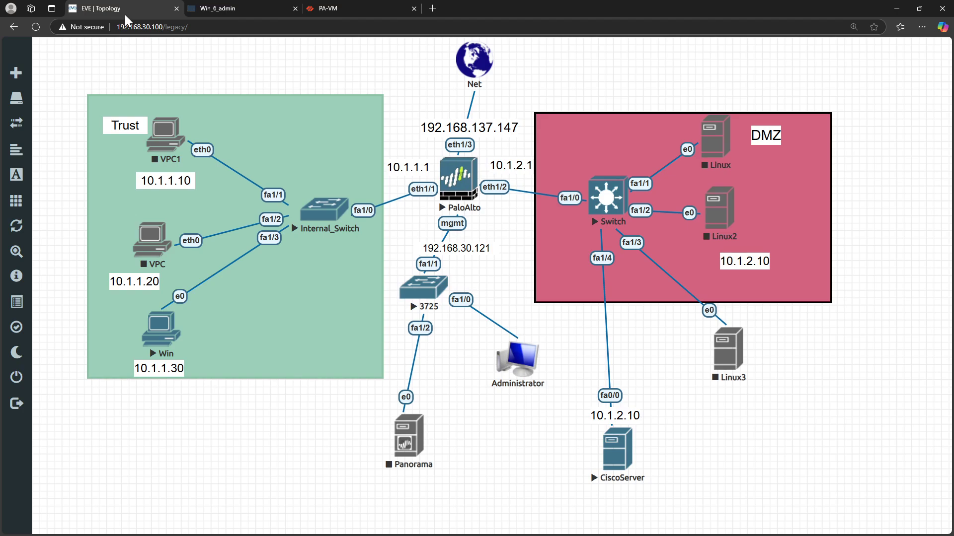
pyautogui.click(165, 341)
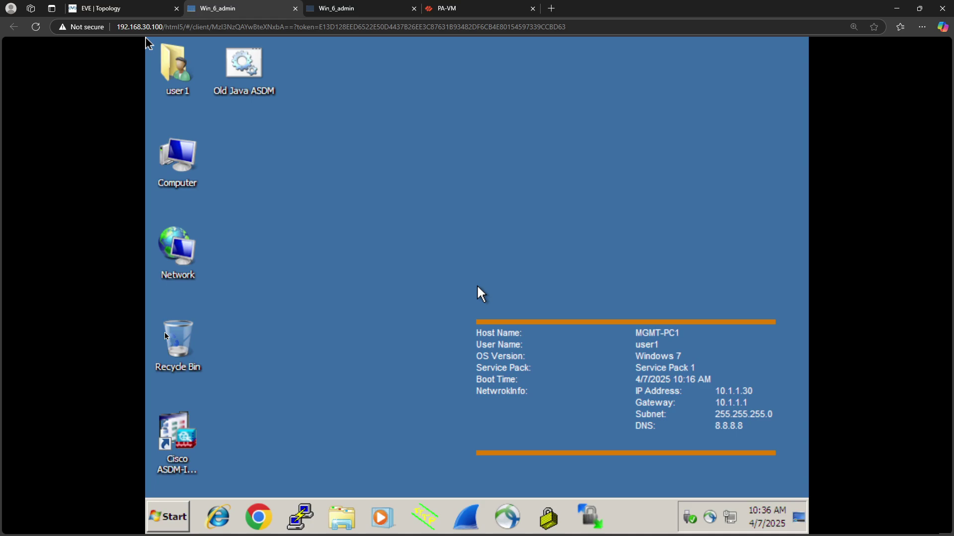
pyautogui.click(262, 518)
pyautogui.click(249, 515)
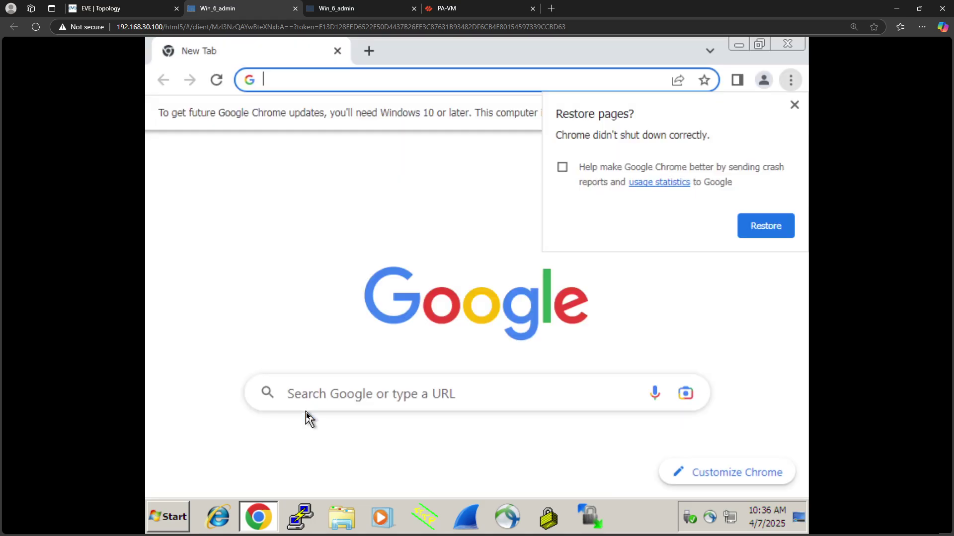
pyautogui.click(794, 105)
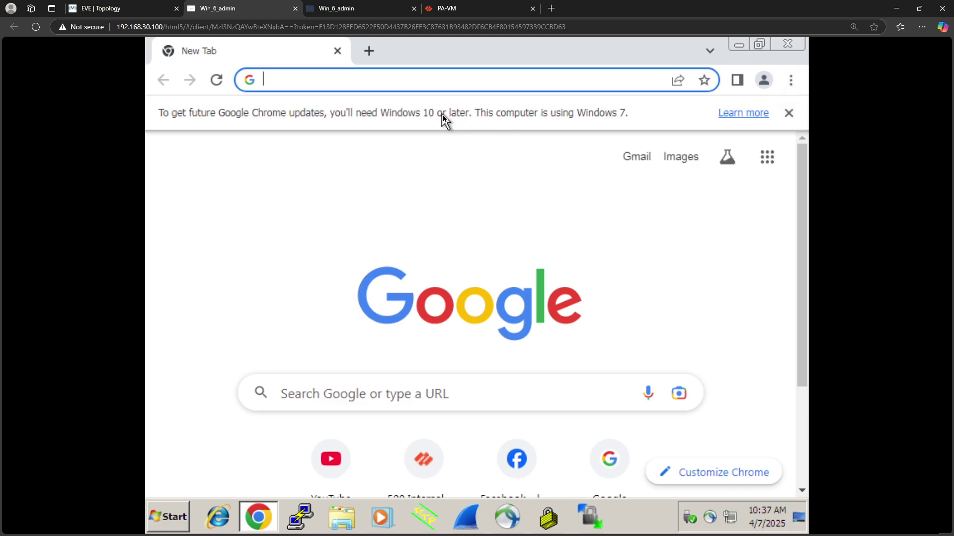
# Load google.com in Chrome on the Win machine, and facebook.com in a second tab
pyautogui.write('goog')
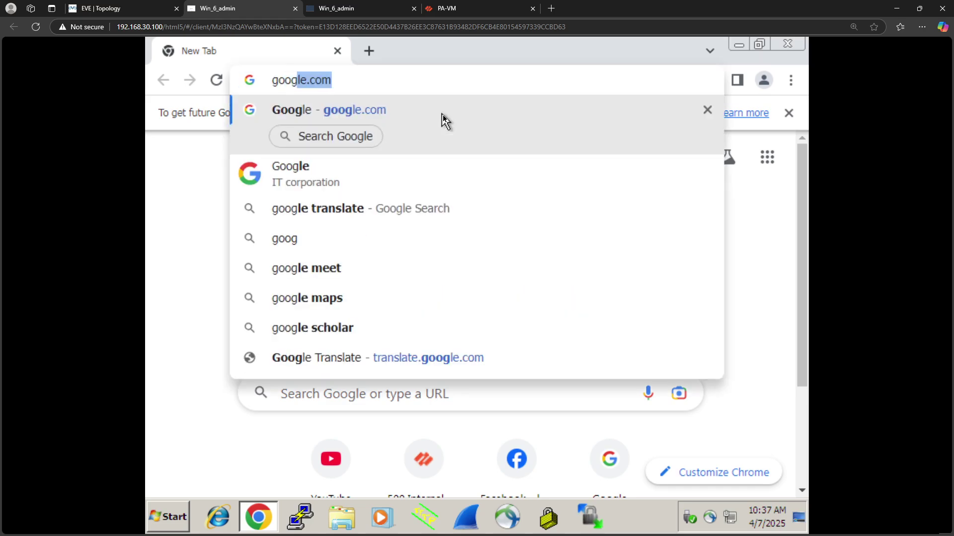
pyautogui.write('le.com')
pyautogui.press('Return')
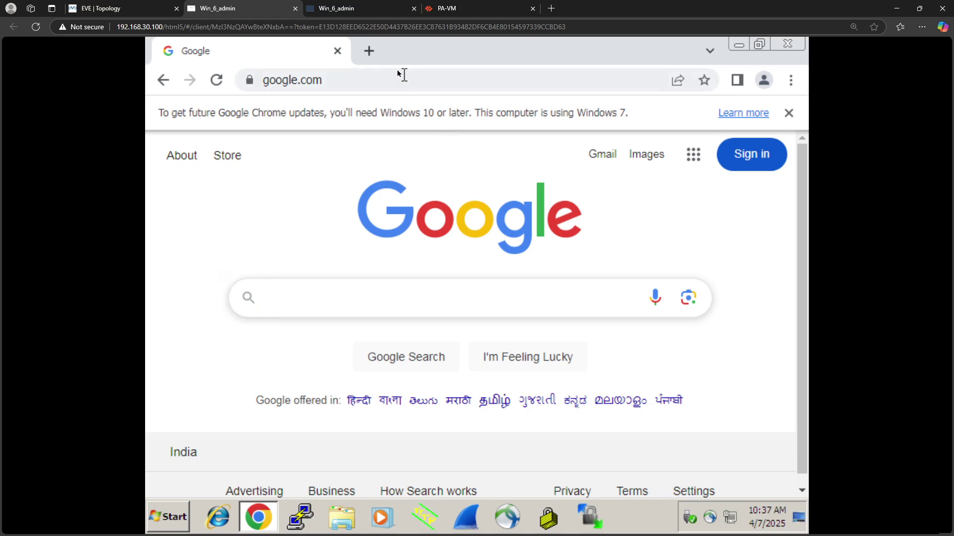
pyautogui.click(369, 51)
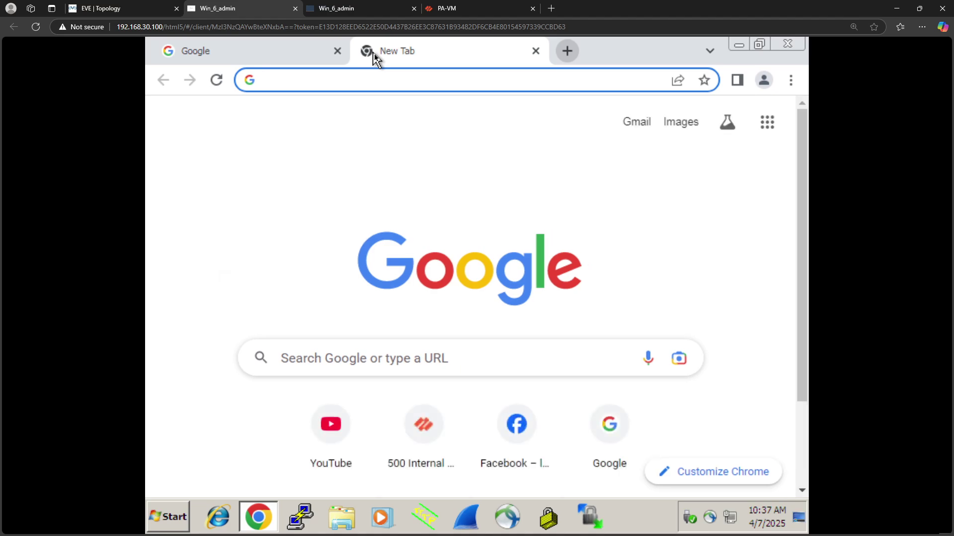
pyautogui.write('fac')
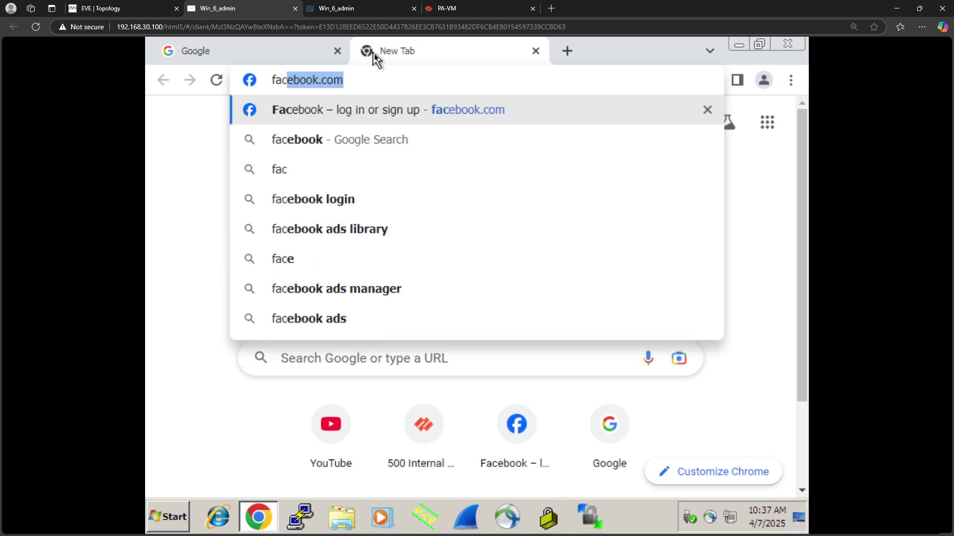
pyautogui.press('Return')
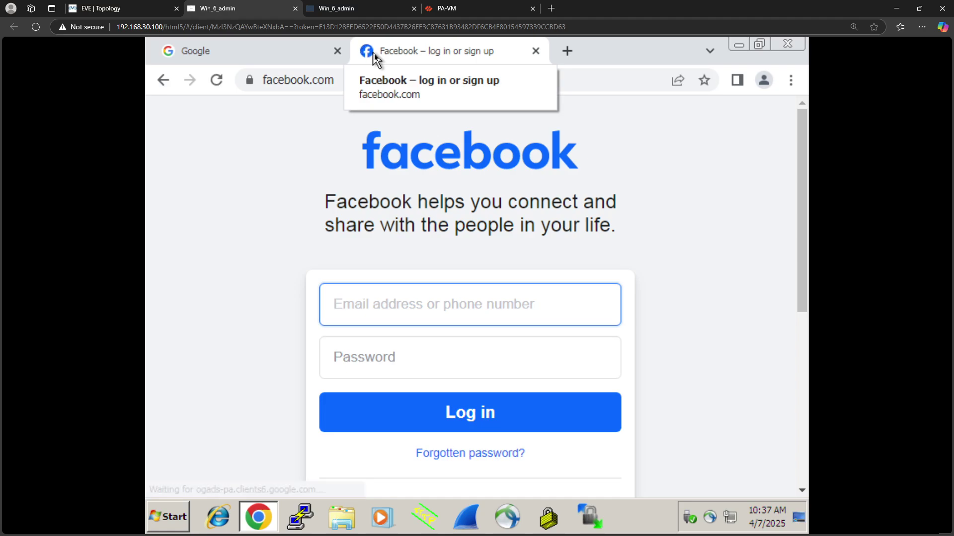
# Try to load youtube.com in a third tab and compare it with the Google and Facebook tabs
pyautogui.click(567, 51)
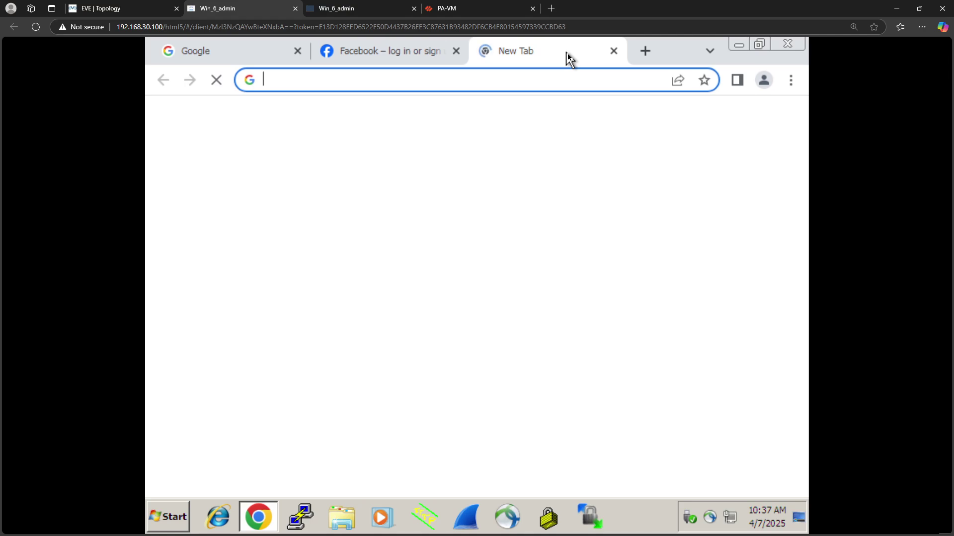
pyautogui.write('youtube.com')
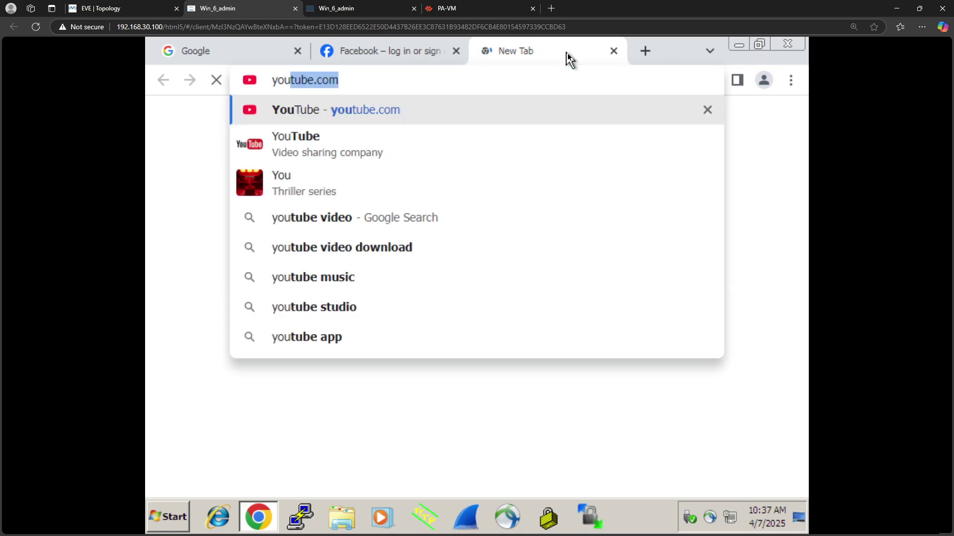
pyautogui.press('Return')
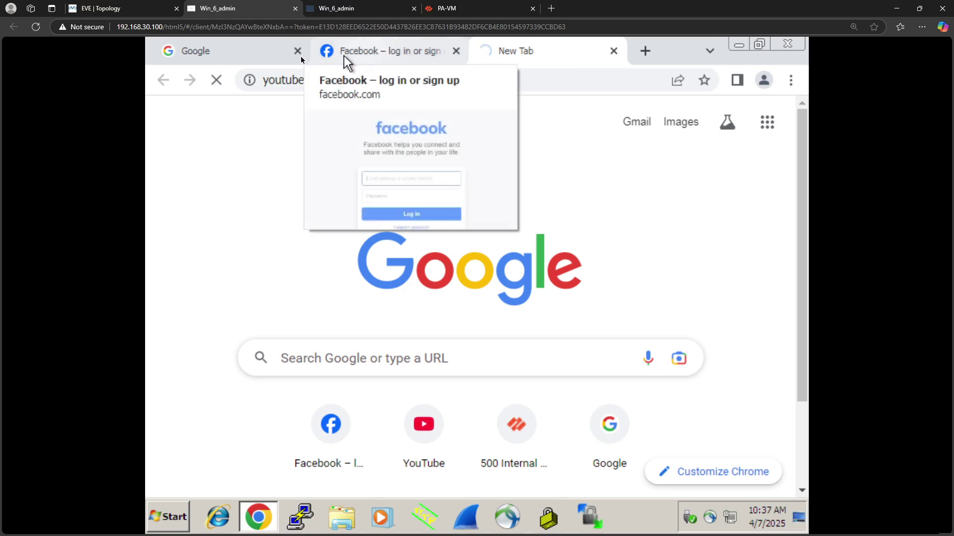
pyautogui.click(271, 56)
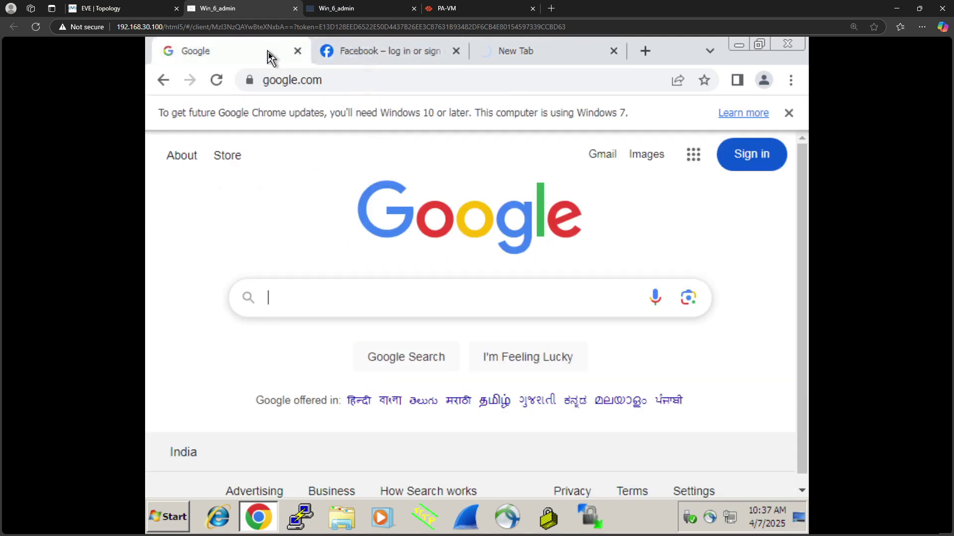
pyautogui.click(371, 54)
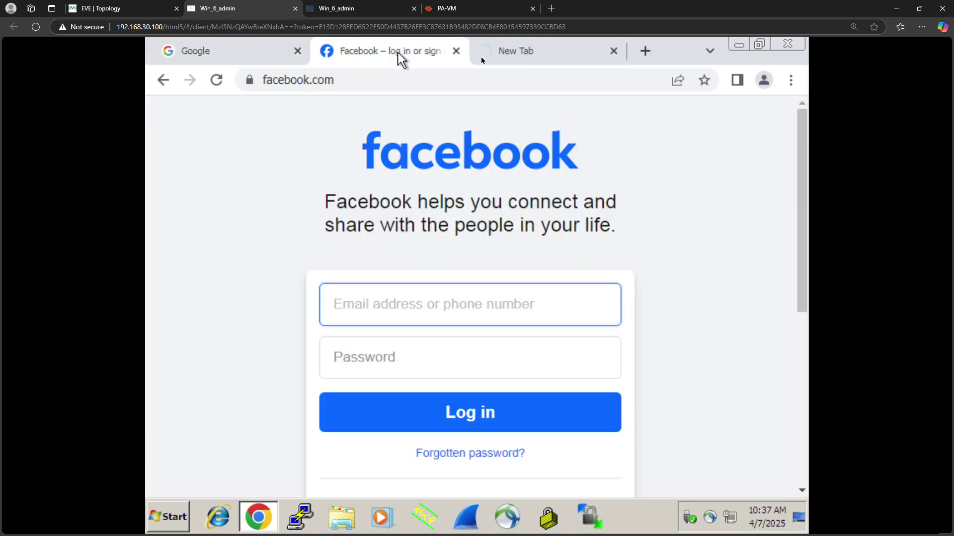
pyautogui.click(521, 55)
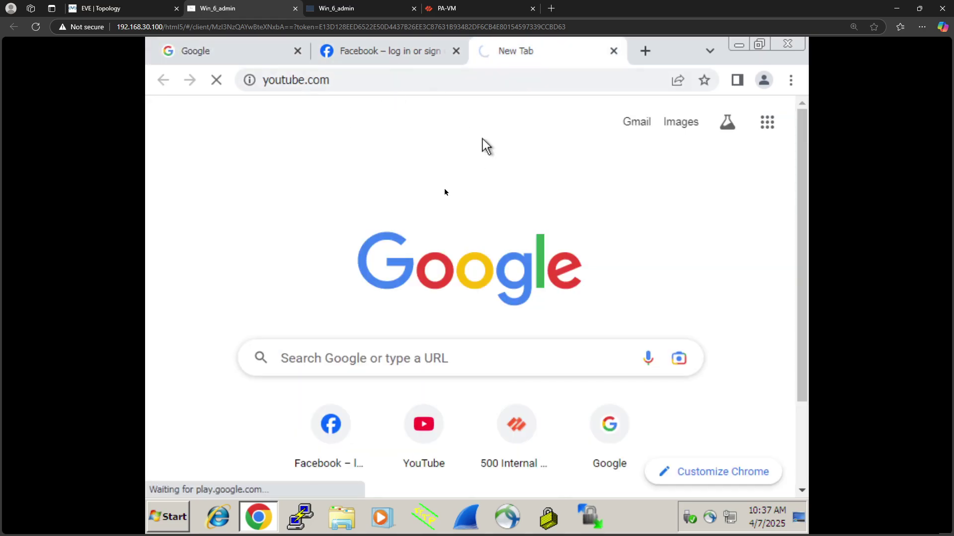
# Retry youtube.com in another new tab, check both YouTube tabs, and close the earlier one
pyautogui.click(657, 48)
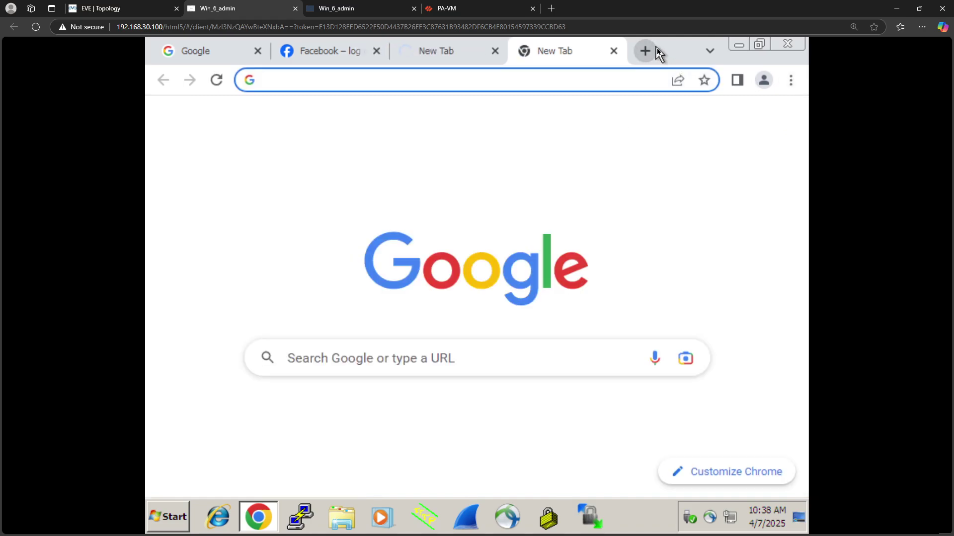
pyautogui.write('oy')
pyautogui.press('BackSpace')
pyautogui.press('BackSpace')
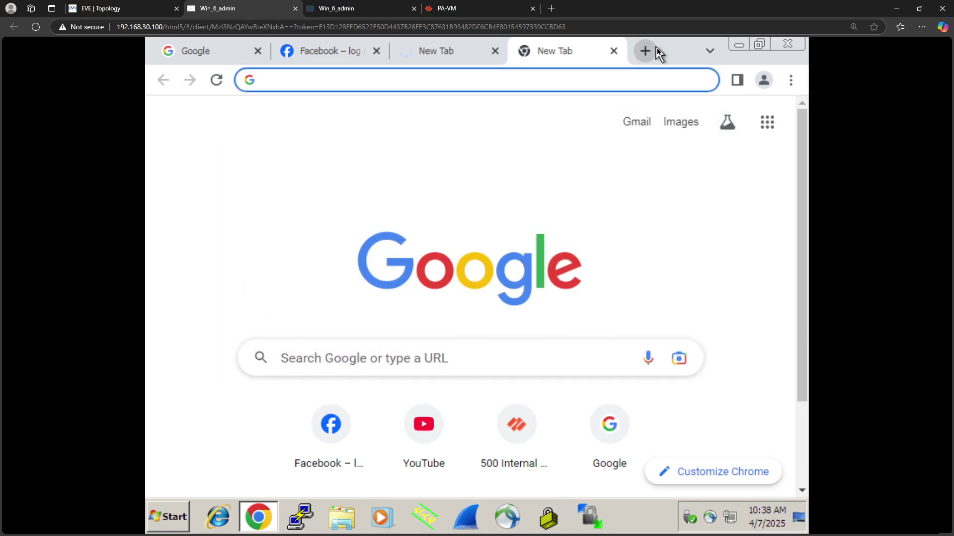
pyautogui.write('yo')
pyautogui.press('Return')
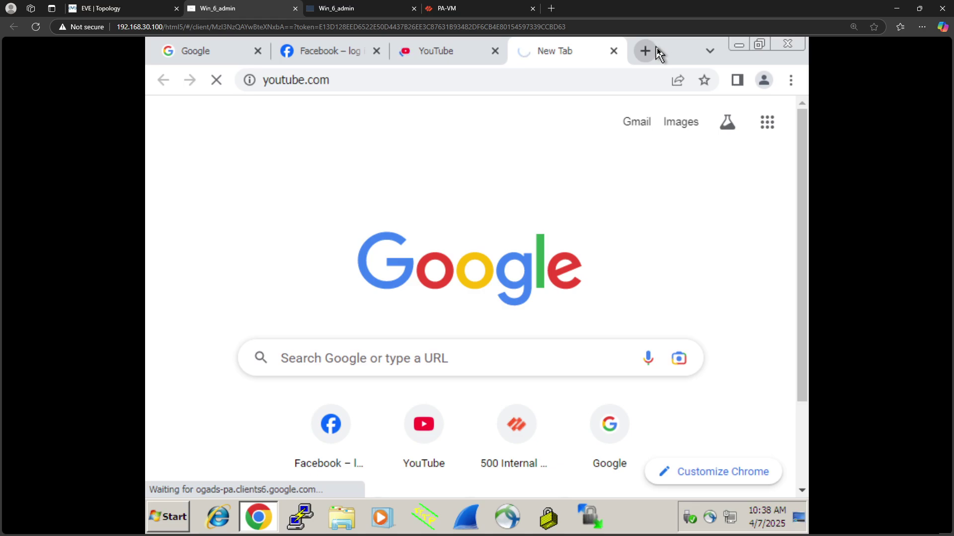
pyautogui.click(452, 52)
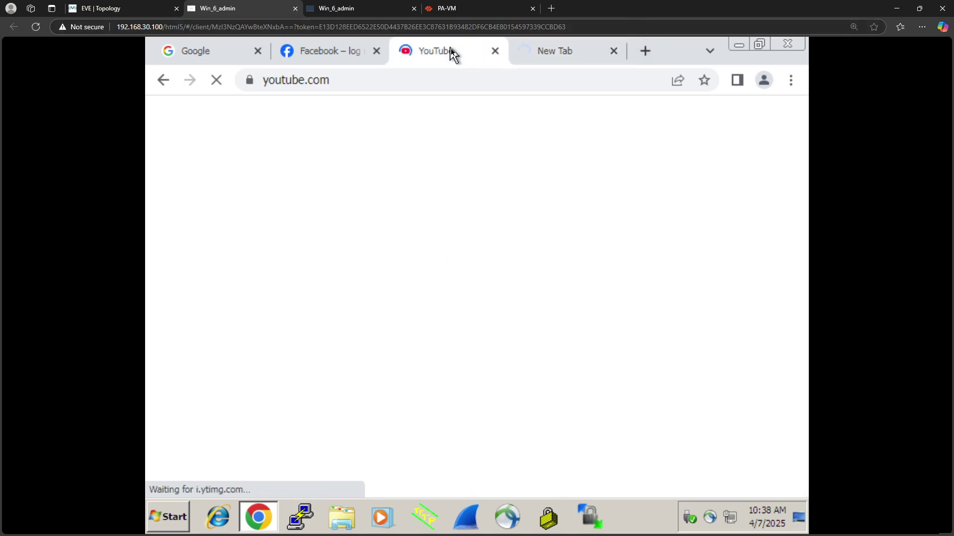
pyautogui.click(543, 55)
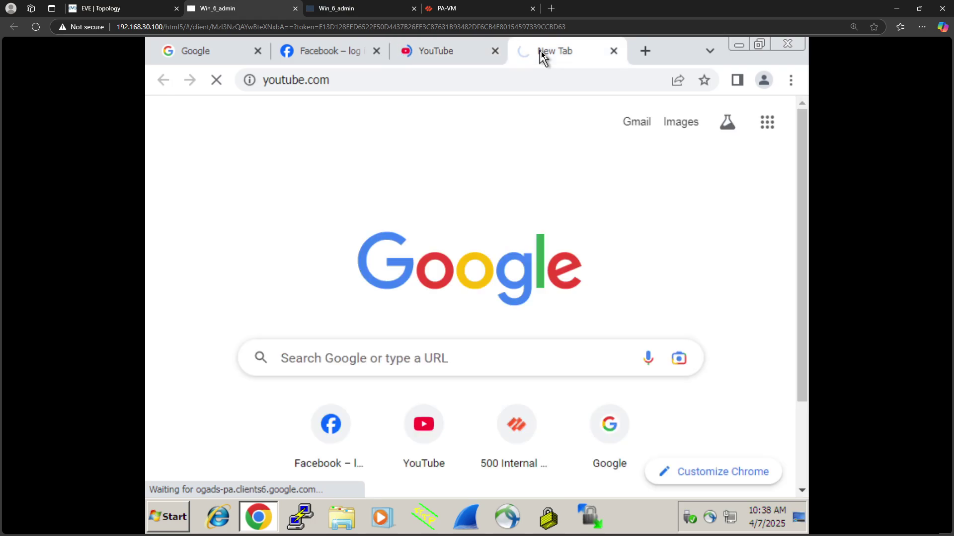
pyautogui.click(495, 51)
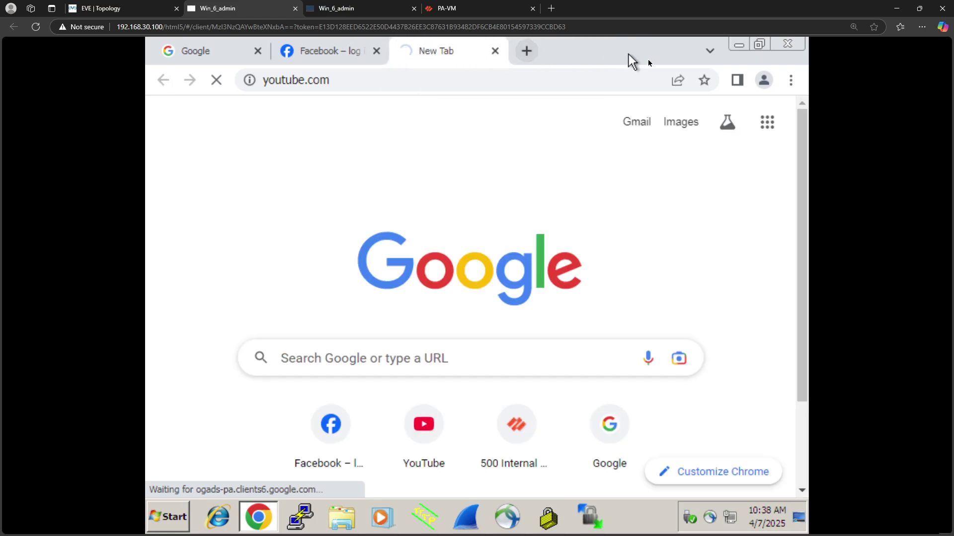
# Open a new Incognito window and try to load YouTube in it
pyautogui.click(791, 80)
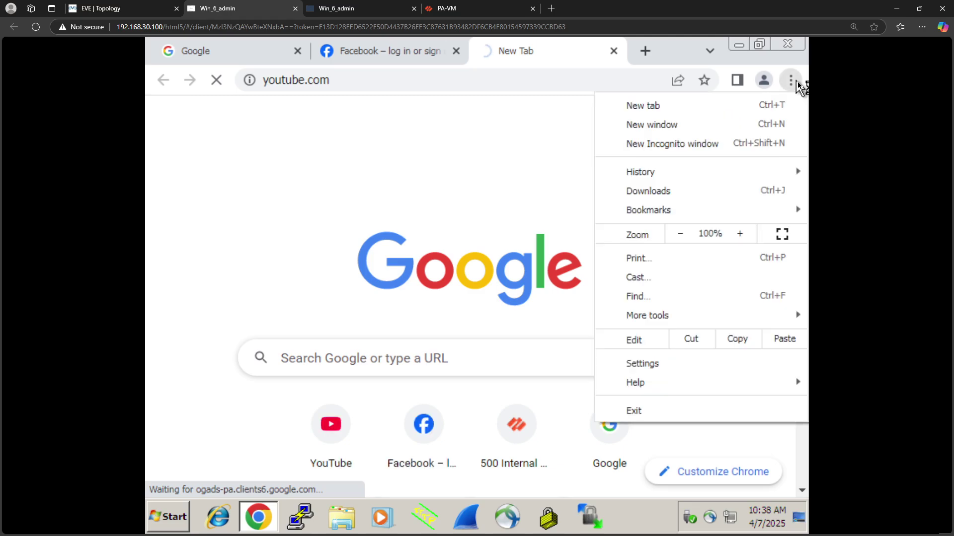
pyautogui.click(706, 154)
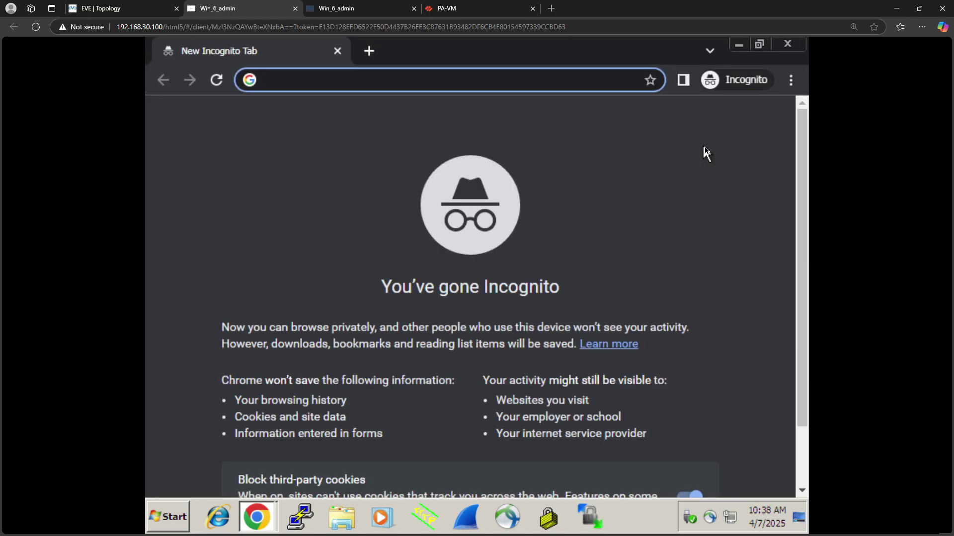
pyautogui.write('you')
pyautogui.press('Return')
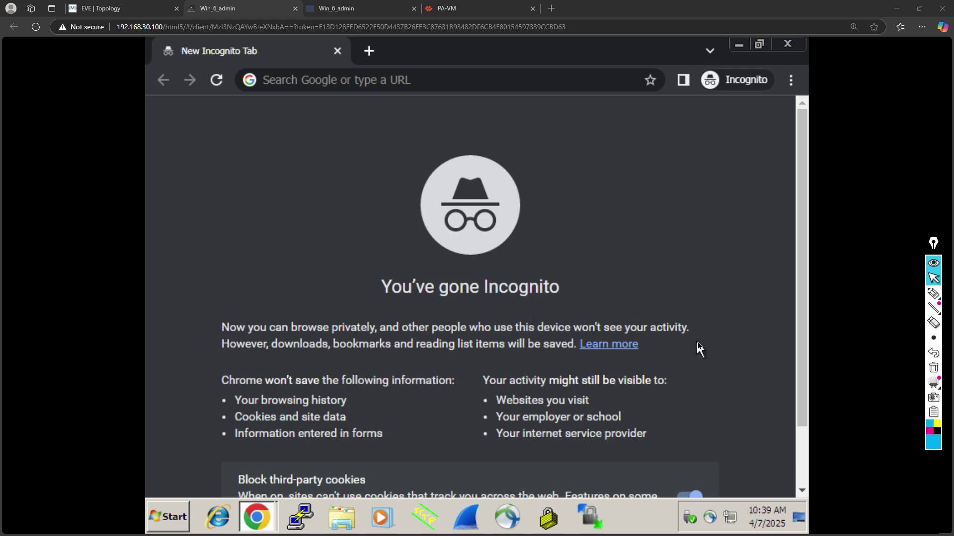
# Handwrite a magenta numbered list on screen: Source IP, Destination IP, Port Number, and Time of issue (Optional)
pyautogui.moveTo(940, 293)
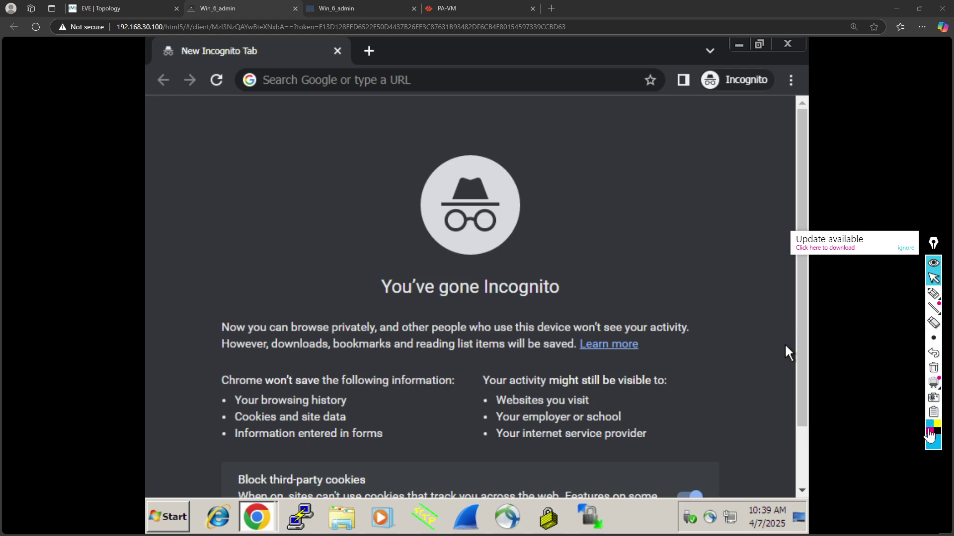
pyautogui.click(929, 431)
pyautogui.click(905, 248)
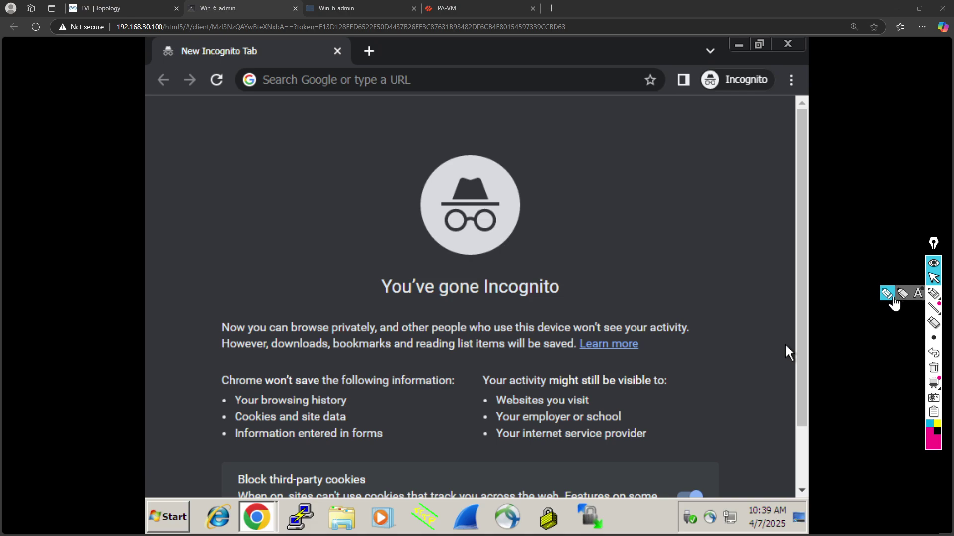
pyautogui.click(935, 293)
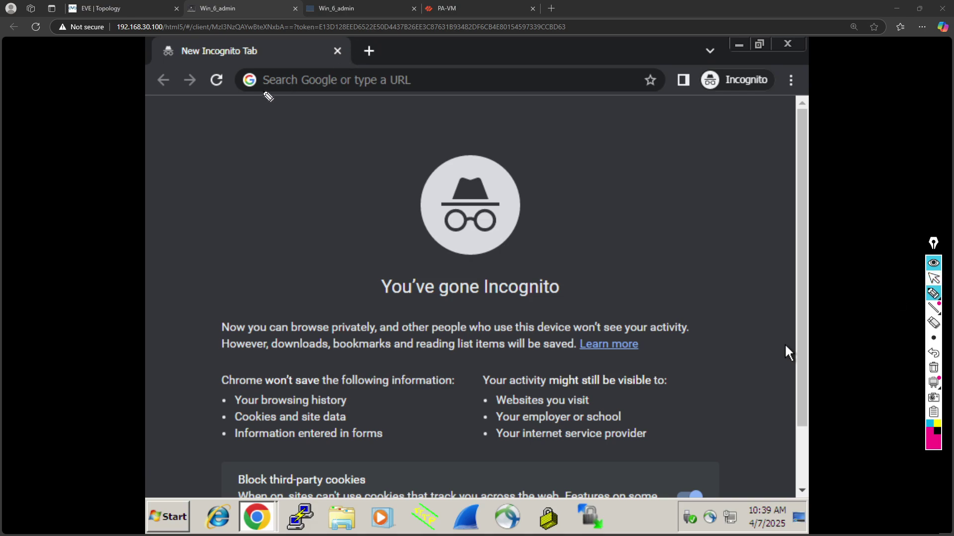
pyautogui.moveTo(191, 125)
pyautogui.mouseDown()
pyautogui.moveTo(201, 147)
pyautogui.moveTo(230, 134)
pyautogui.moveTo(223, 143)
pyautogui.moveTo(290, 149)
pyautogui.moveTo(332, 139)
pyautogui.mouseUp()
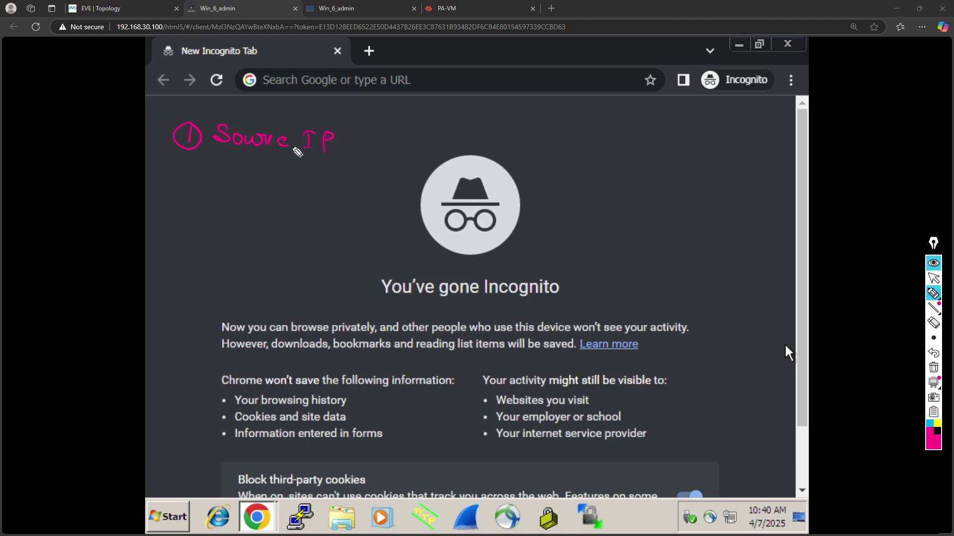
pyautogui.moveTo(191, 185)
pyautogui.mouseDown()
pyautogui.moveTo(329, 187)
pyautogui.moveTo(304, 178)
pyautogui.moveTo(367, 188)
pyautogui.mouseUp()
pyautogui.moveTo(196, 221)
pyautogui.mouseDown()
pyautogui.moveTo(301, 232)
pyautogui.moveTo(329, 219)
pyautogui.moveTo(358, 232)
pyautogui.mouseUp()
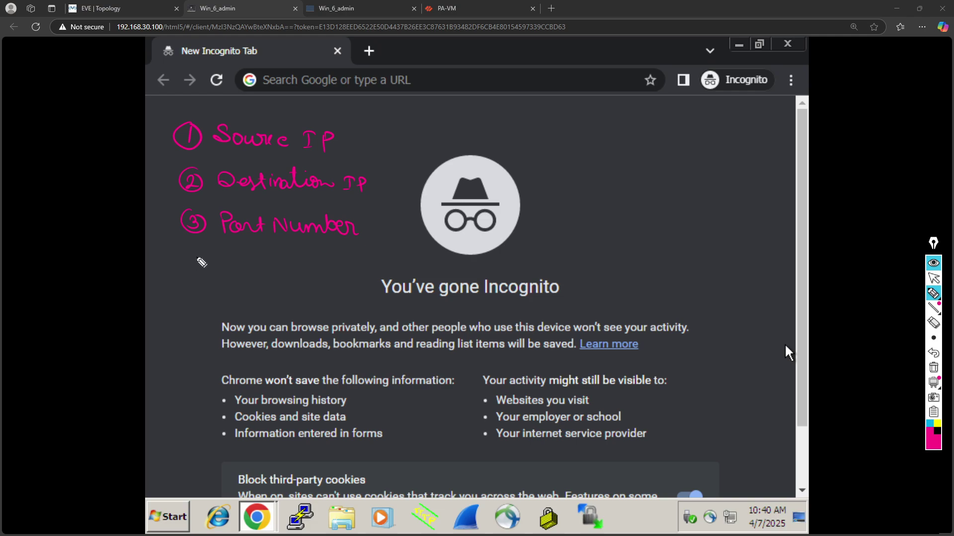
pyautogui.moveTo(201, 262)
pyautogui.mouseDown()
pyautogui.moveTo(196, 256)
pyautogui.moveTo(228, 274)
pyautogui.moveTo(234, 253)
pyautogui.mouseUp()
pyautogui.moveTo(236, 262)
pyautogui.mouseDown()
pyautogui.moveTo(237, 272)
pyautogui.moveTo(303, 268)
pyautogui.moveTo(297, 296)
pyautogui.moveTo(324, 264)
pyautogui.moveTo(359, 271)
pyautogui.moveTo(352, 276)
pyautogui.mouseUp()
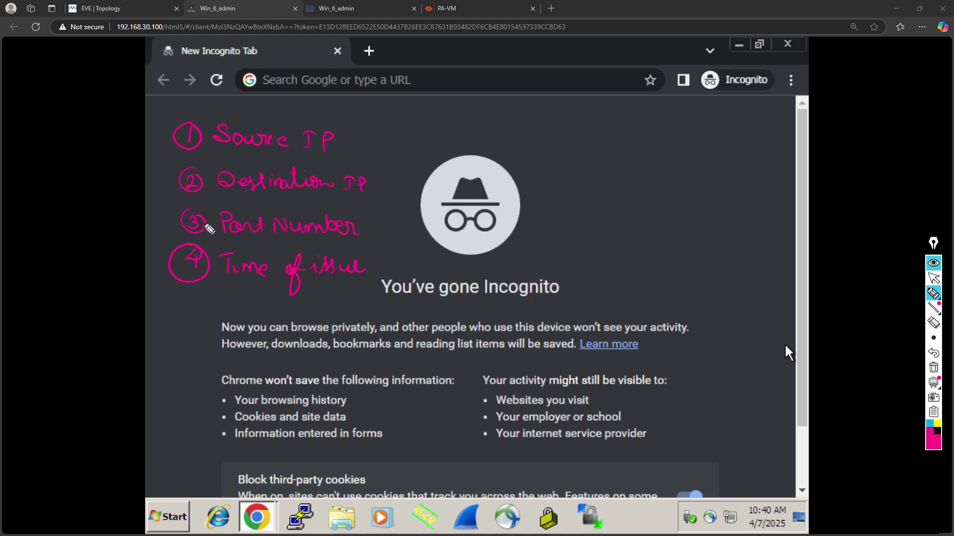
pyautogui.moveTo(376, 262)
pyautogui.mouseDown()
pyautogui.moveTo(372, 275)
pyautogui.moveTo(425, 264)
pyautogui.moveTo(467, 281)
pyautogui.moveTo(476, 266)
pyautogui.moveTo(482, 283)
pyautogui.mouseUp()
pyautogui.moveTo(410, 271); pyautogui.dragTo(423, 268)
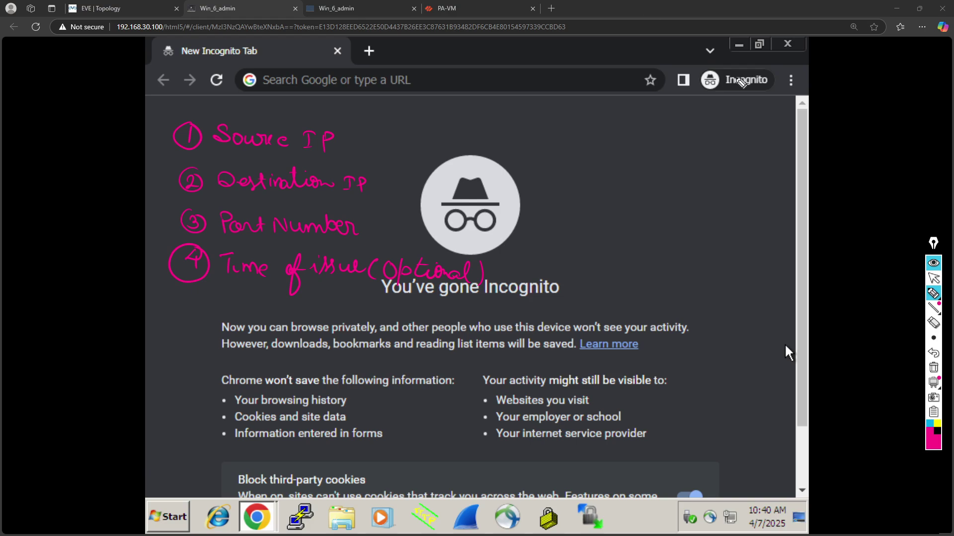
pyautogui.click(934, 279)
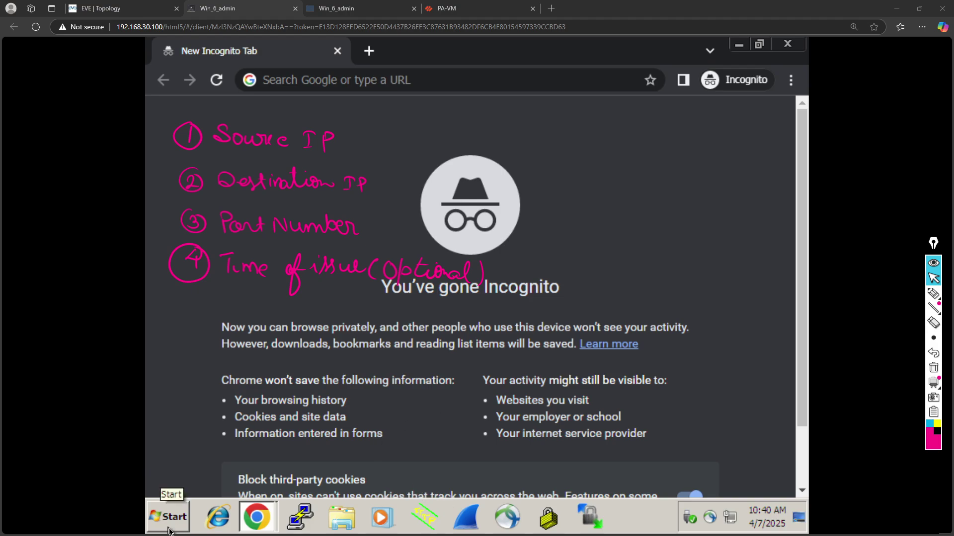
# Check the Win host in the EVE topology and the PA-VM traffic log, and return to the Win machine
pyautogui.click(128, 14)
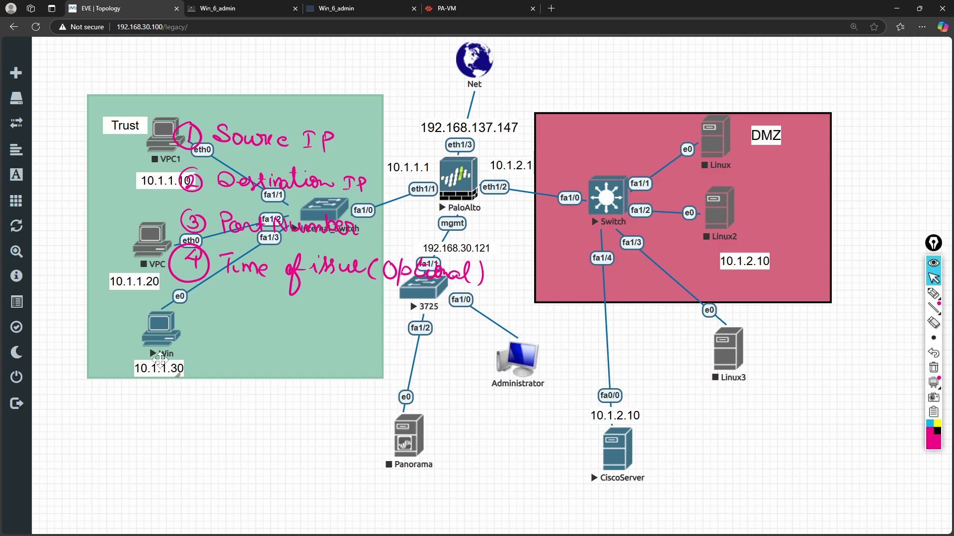
pyautogui.click(453, 9)
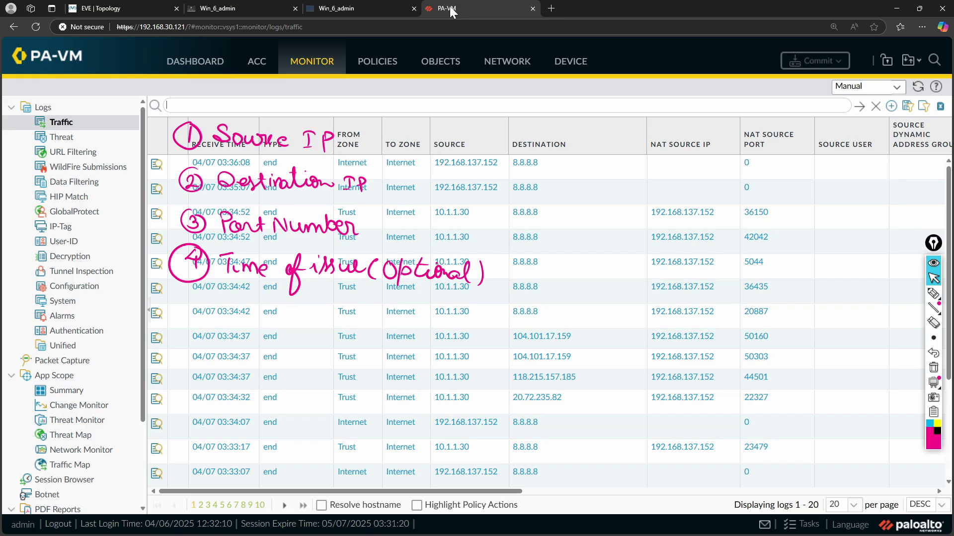
pyautogui.click(248, 9)
# Open a Command Prompt on the Win machine, place it beside the handwritten list, and run ipconfig
pyautogui.click(178, 523)
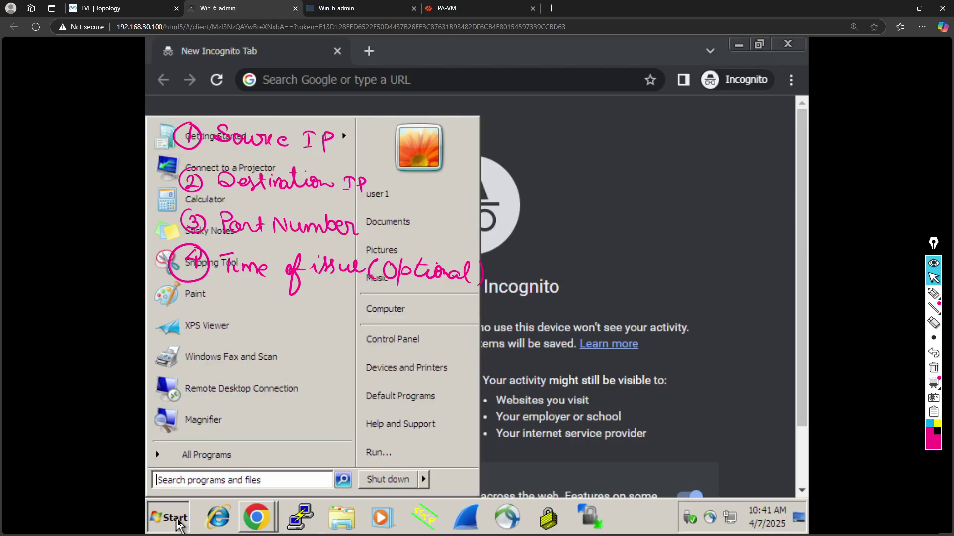
pyautogui.write('cmd')
pyautogui.press('Return')
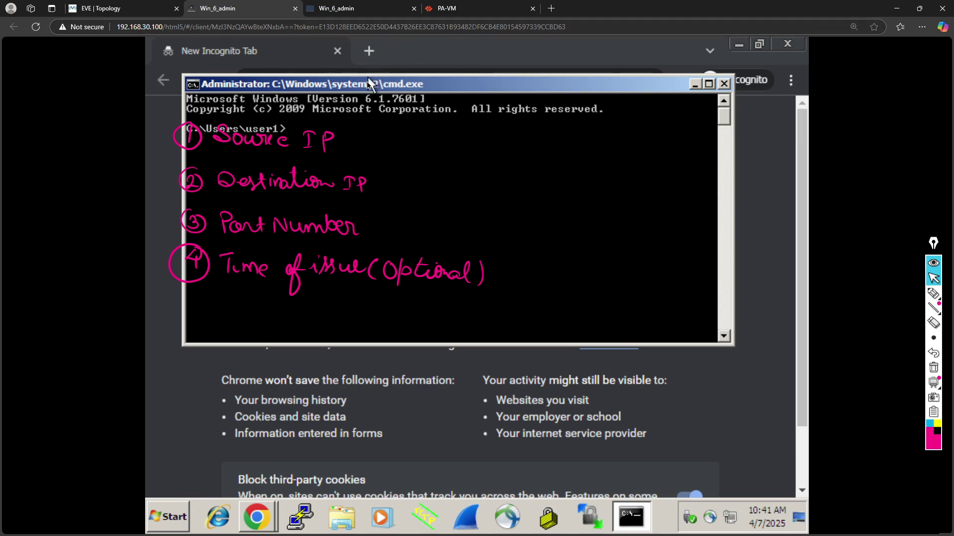
pyautogui.moveTo(368, 89); pyautogui.dragTo(660, 140)
pyautogui.write('ipconfig')
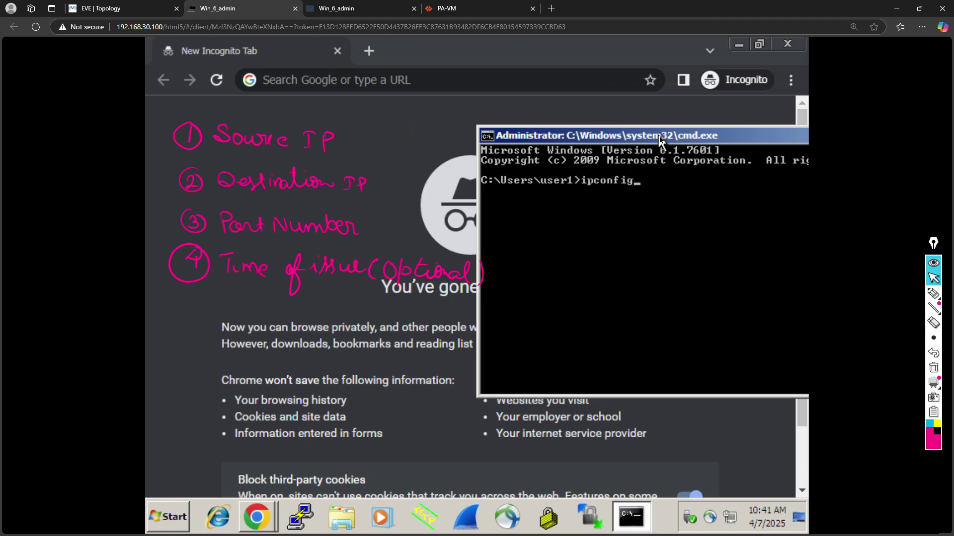
pyautogui.press('Return')
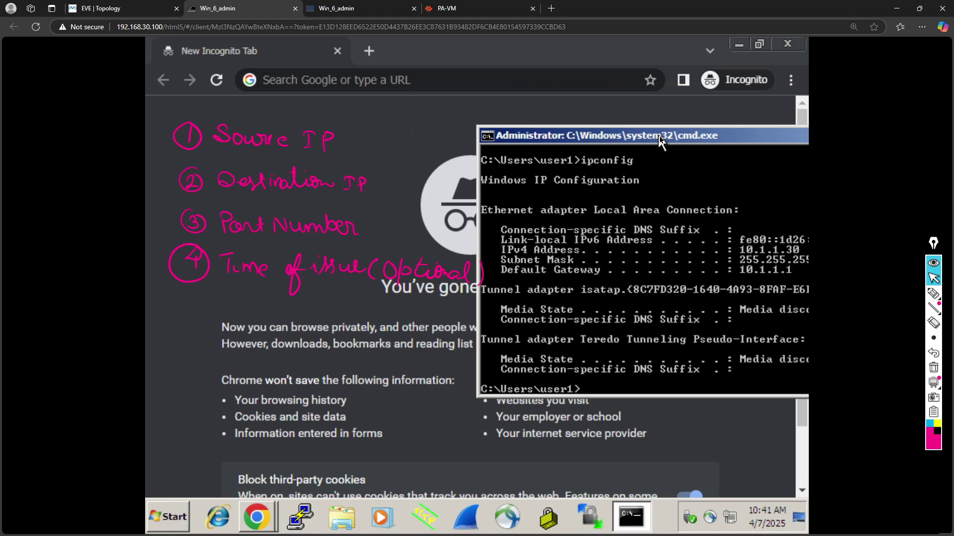
pyautogui.moveTo(729, 139); pyautogui.dragTo(708, 145)
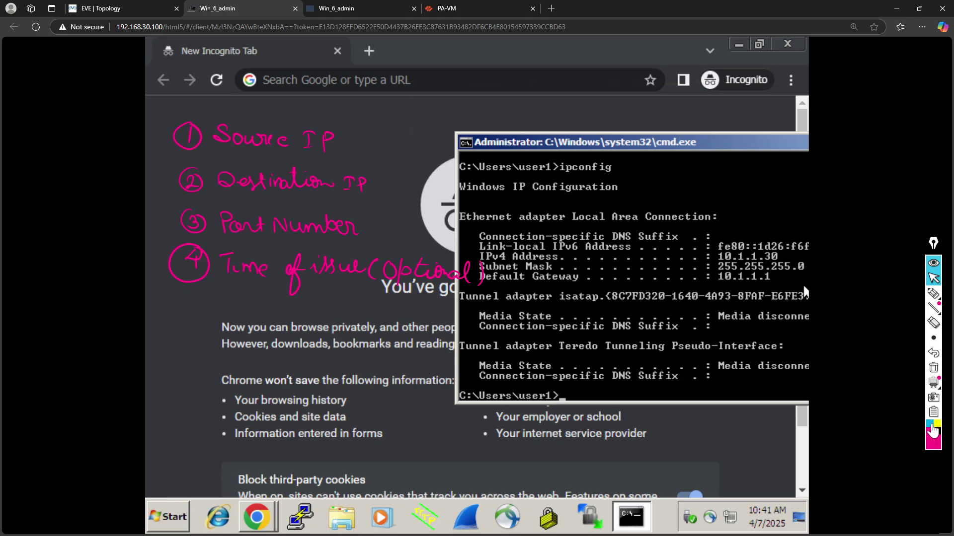
# Mark the IPv4 address 10.1.1.30 in blue with an arrow to Source IP, and write youtube.com beside Destination IP
pyautogui.click(930, 424)
pyautogui.click(514, 246)
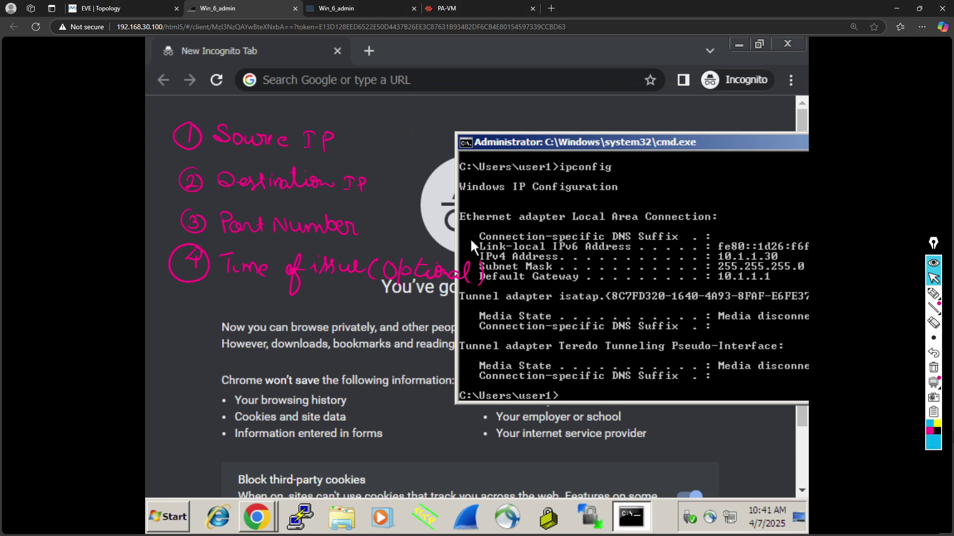
pyautogui.click(933, 294)
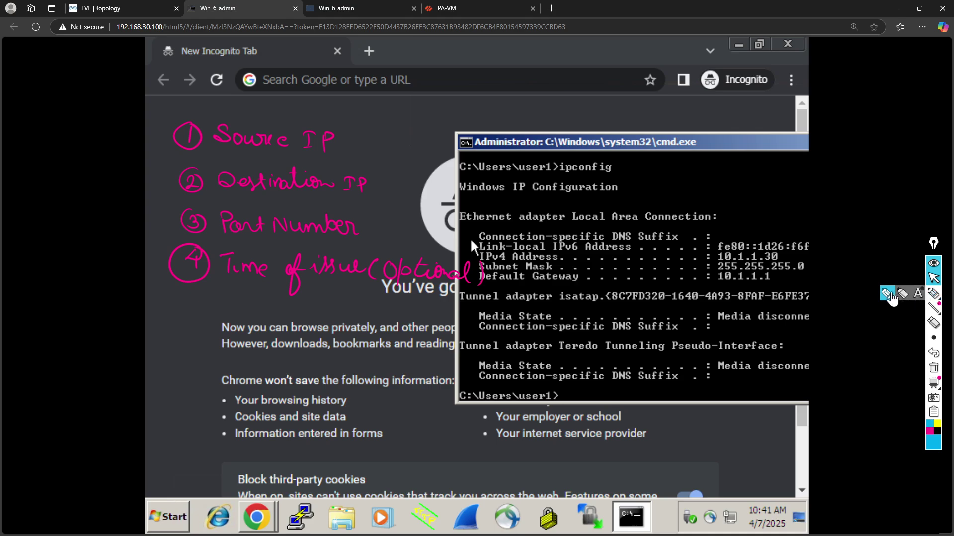
pyautogui.click(888, 294)
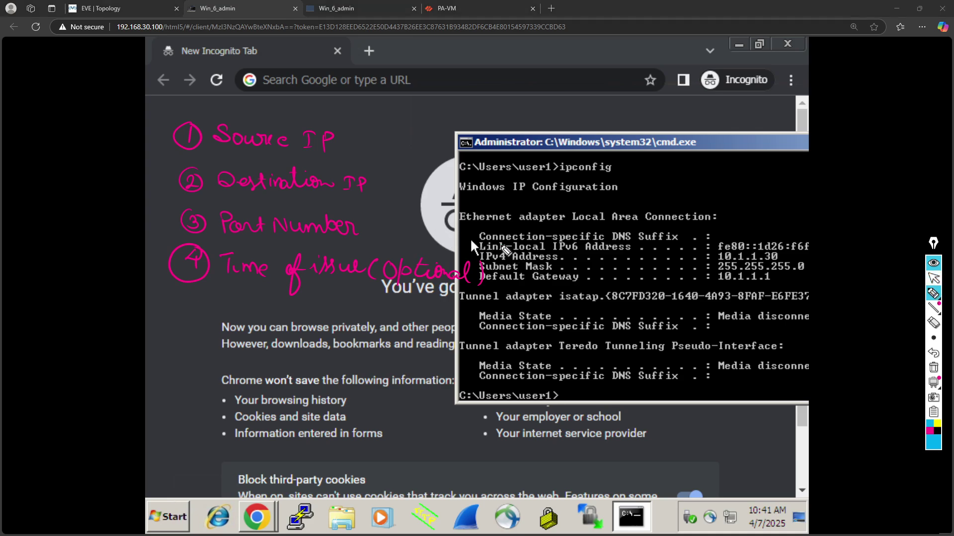
pyautogui.moveTo(505, 251)
pyautogui.mouseDown()
pyautogui.moveTo(508, 282)
pyautogui.moveTo(547, 237)
pyautogui.moveTo(517, 246)
pyautogui.moveTo(503, 262)
pyautogui.moveTo(561, 263)
pyautogui.mouseUp()
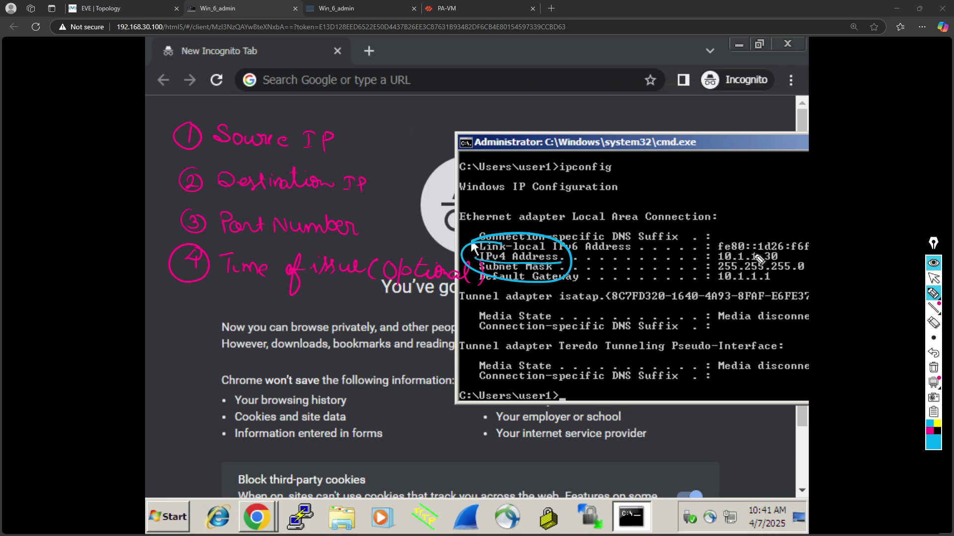
pyautogui.moveTo(712, 264)
pyautogui.mouseDown()
pyautogui.moveTo(712, 248)
pyautogui.moveTo(784, 247)
pyautogui.moveTo(757, 265)
pyautogui.moveTo(713, 264)
pyautogui.moveTo(603, 163)
pyautogui.moveTo(338, 140)
pyautogui.mouseUp()
pyautogui.moveTo(339, 140); pyautogui.dragTo(361, 151)
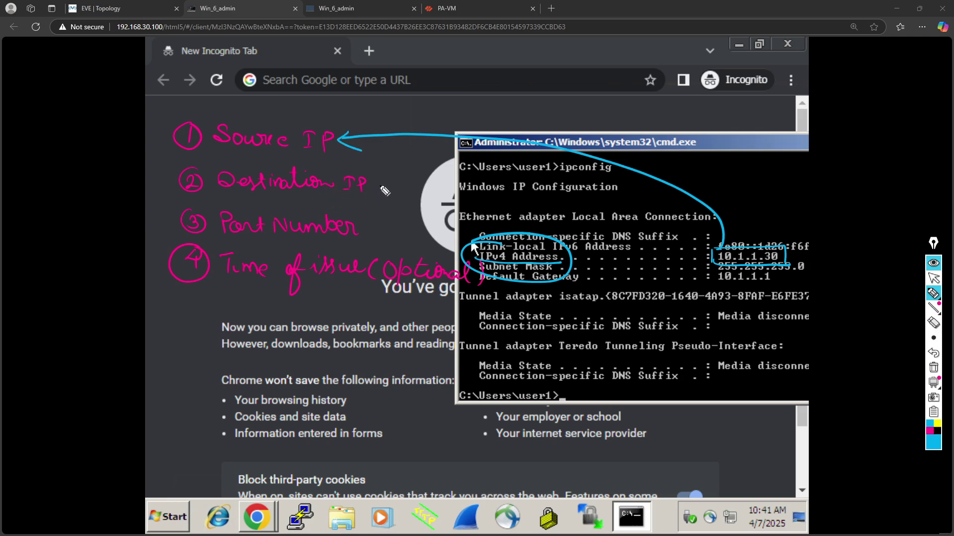
pyautogui.moveTo(378, 185)
pyautogui.mouseDown()
pyautogui.moveTo(432, 178)
pyautogui.moveTo(433, 208)
pyautogui.moveTo(454, 185)
pyautogui.moveTo(586, 184)
pyautogui.mouseUp()
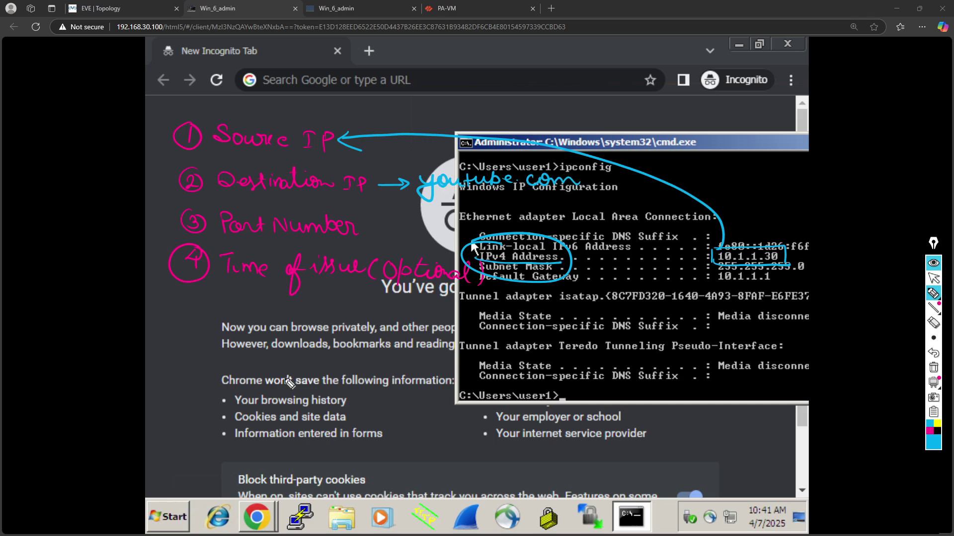
# Clear all on-screen annotations and run nslookup youtube.com in the Command Prompt
pyautogui.hotkey('ctrl', 'shift', '7')
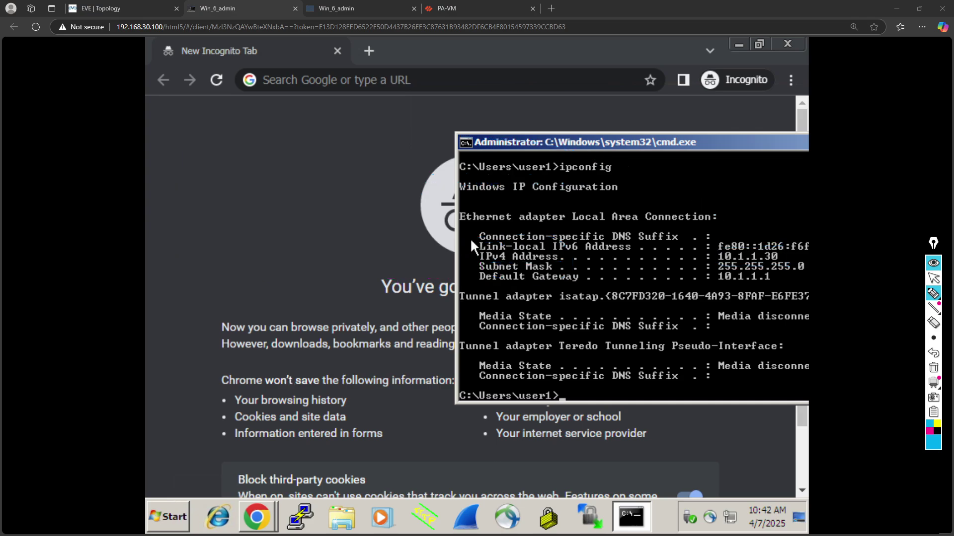
pyautogui.click(932, 281)
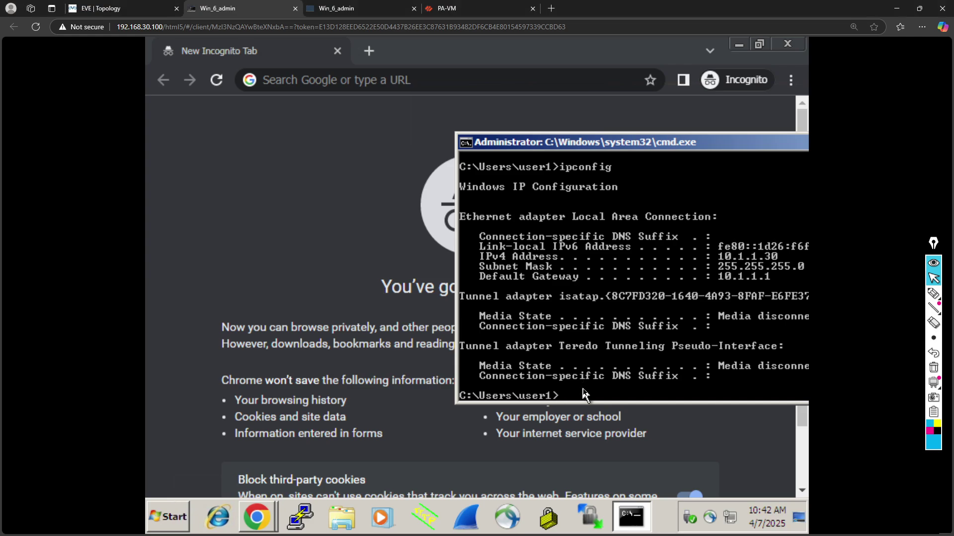
pyautogui.write('nslookup youtube.c')
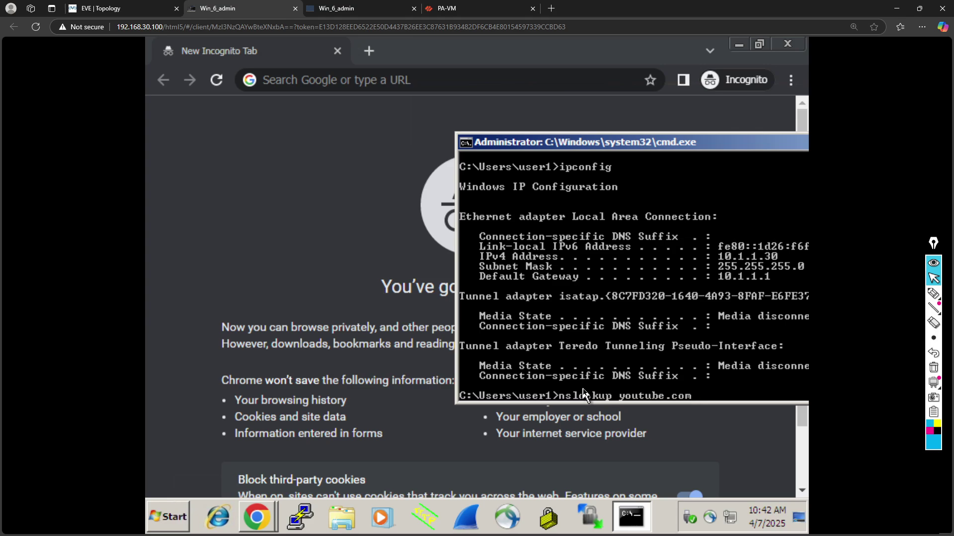
pyautogui.write('om')
pyautogui.press('Return')
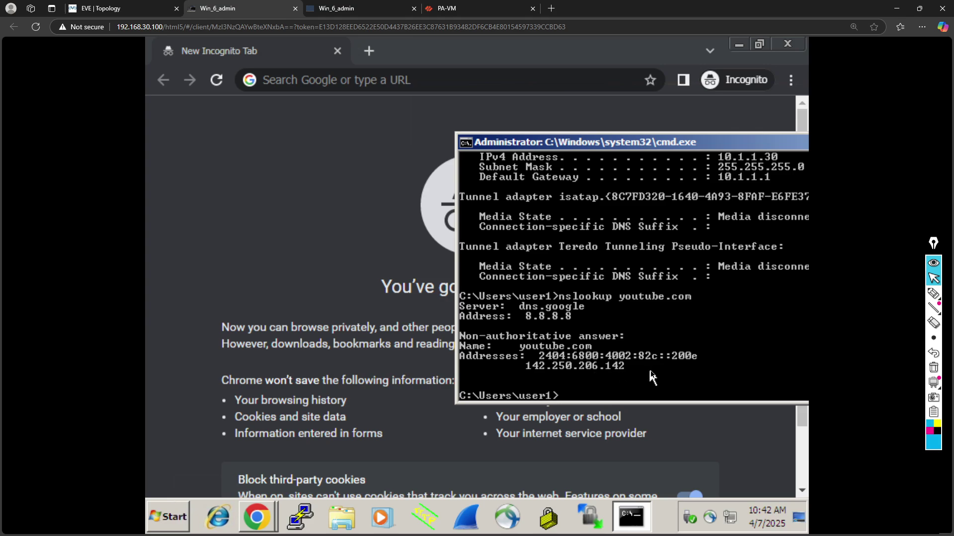
# Handwrite the port notes https → 443 and http → 80 in blue, enclose them in braces, and clear the annotations
pyautogui.click(933, 294)
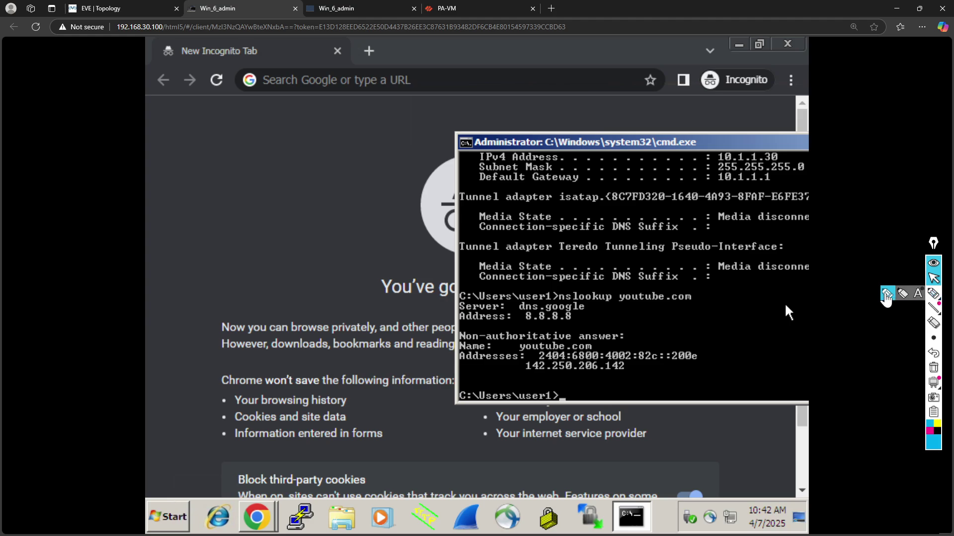
pyautogui.click(886, 296)
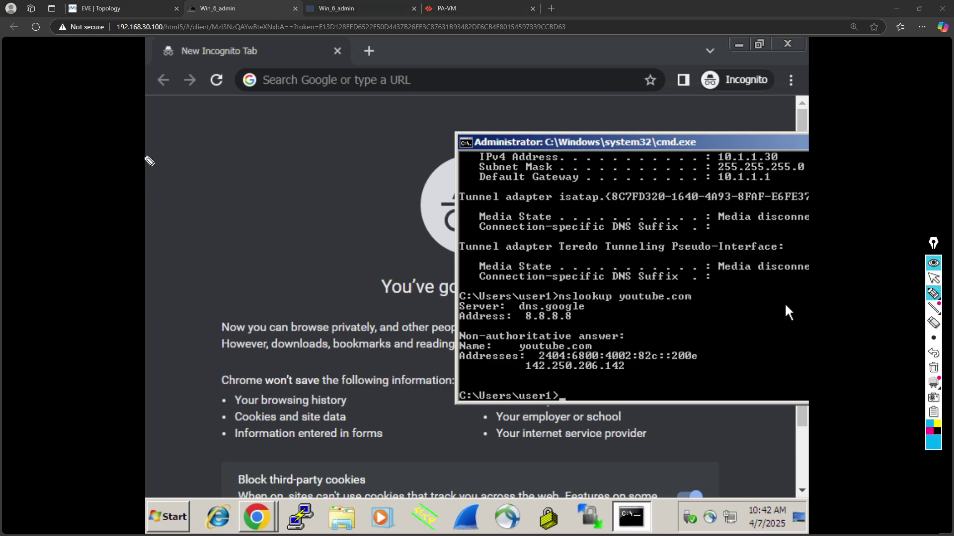
pyautogui.moveTo(189, 173)
pyautogui.mouseDown()
pyautogui.moveTo(199, 195)
pyautogui.moveTo(208, 180)
pyautogui.moveTo(249, 181)
pyautogui.moveTo(331, 203)
pyautogui.mouseUp()
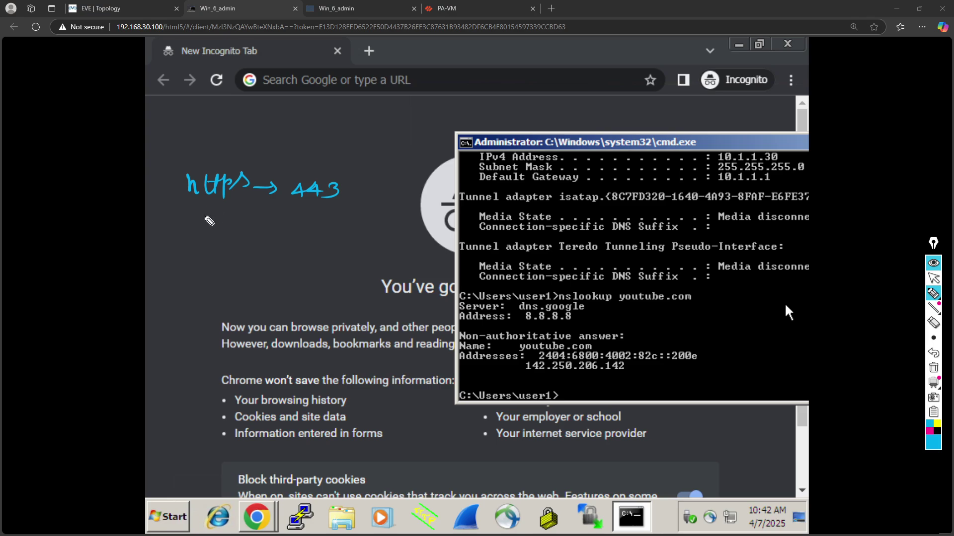
pyautogui.moveTo(197, 214)
pyautogui.mouseDown()
pyautogui.moveTo(208, 229)
pyautogui.moveTo(240, 218)
pyautogui.moveTo(250, 231)
pyautogui.moveTo(312, 224)
pyautogui.mouseUp()
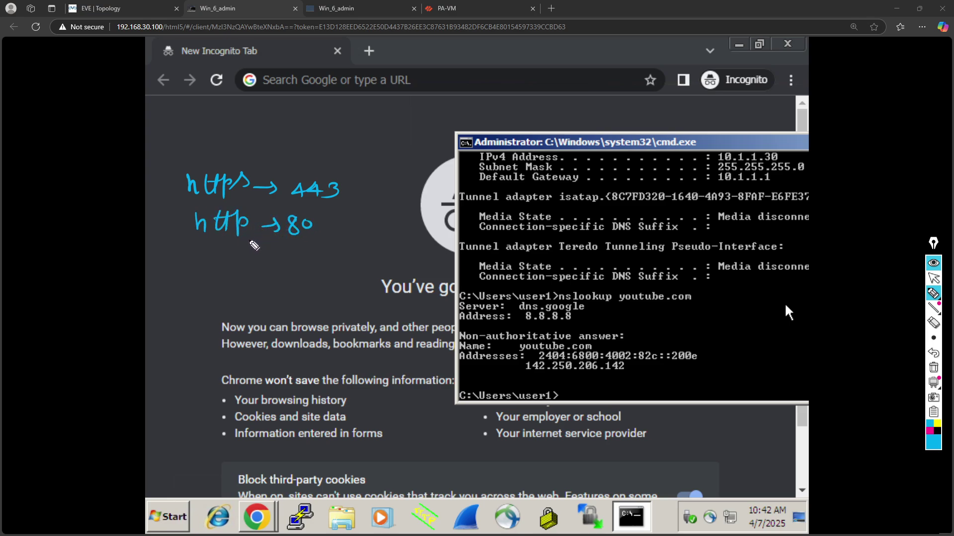
pyautogui.moveTo(180, 168); pyautogui.dragTo(171, 244)
pyautogui.moveTo(347, 172)
pyautogui.mouseDown()
pyautogui.moveTo(354, 242)
pyautogui.moveTo(349, 175)
pyautogui.mouseUp()
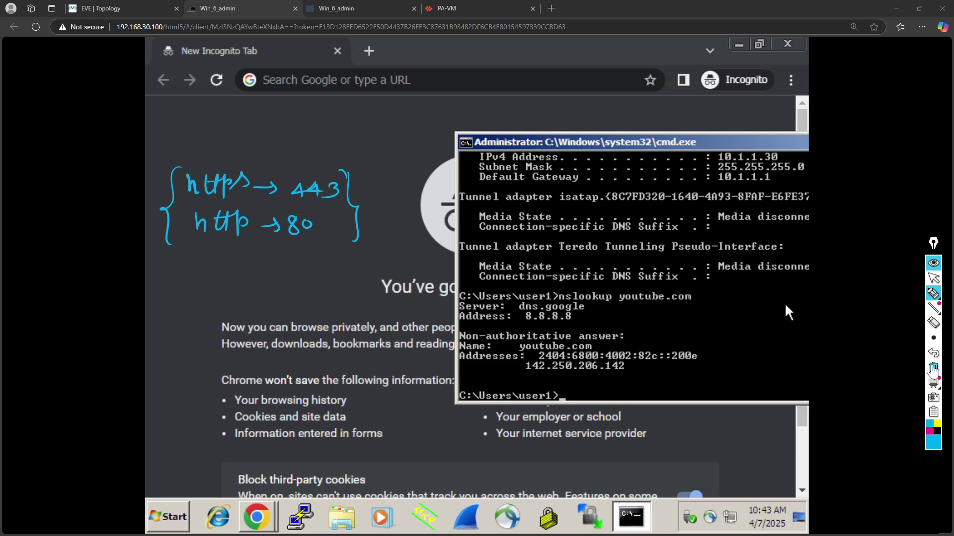
pyautogui.click(933, 369)
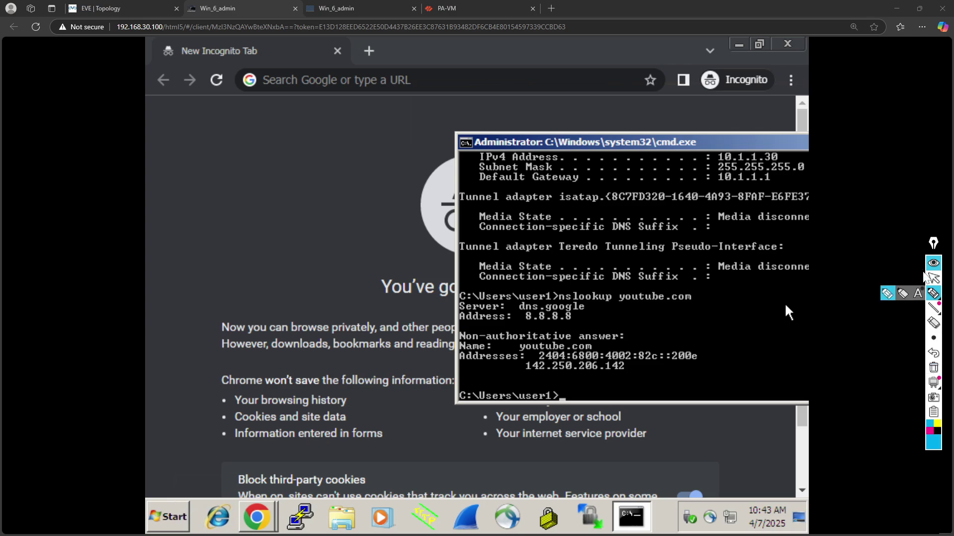
pyautogui.click(934, 279)
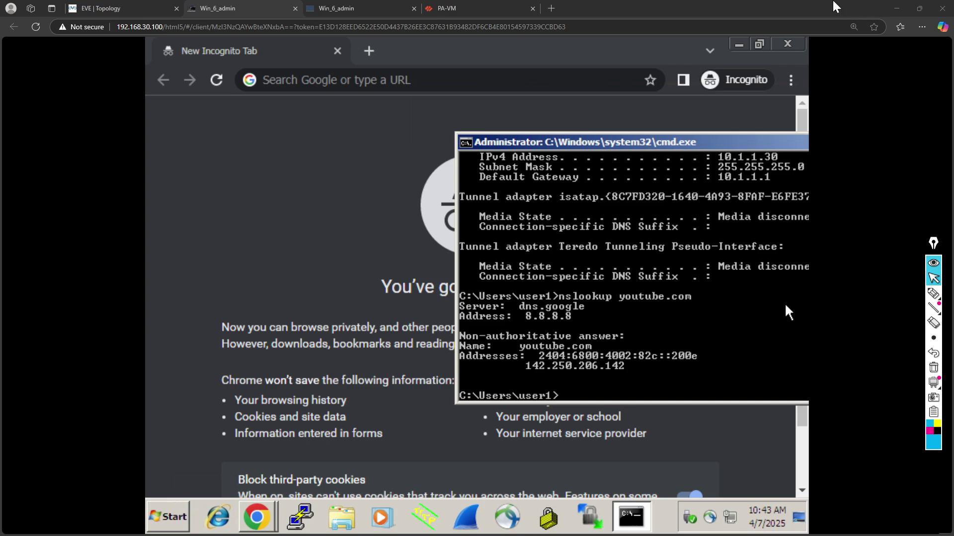
# Switch to the PA-VM firewall and look through the traffic log's source and destination entries
pyautogui.click(487, 10)
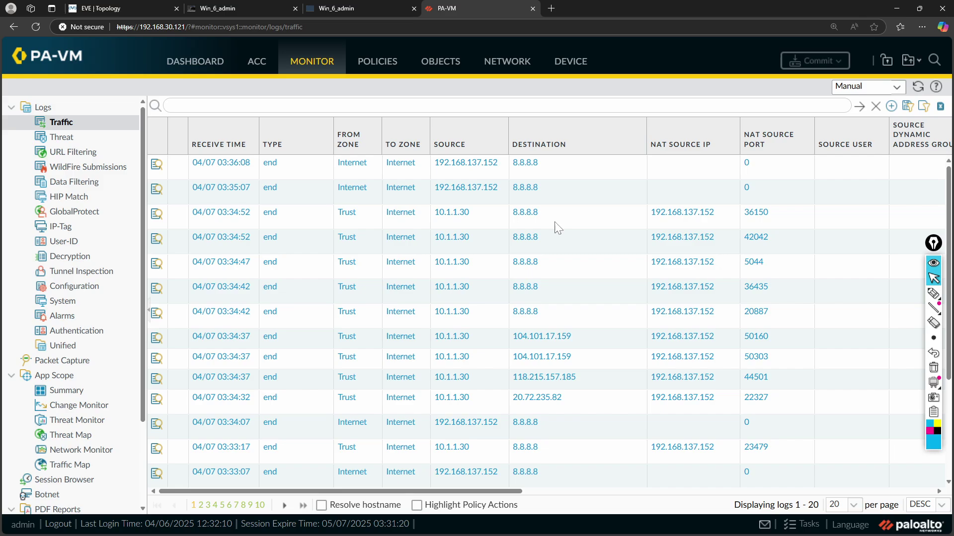
pyautogui.scroll(-3, 425, 343)
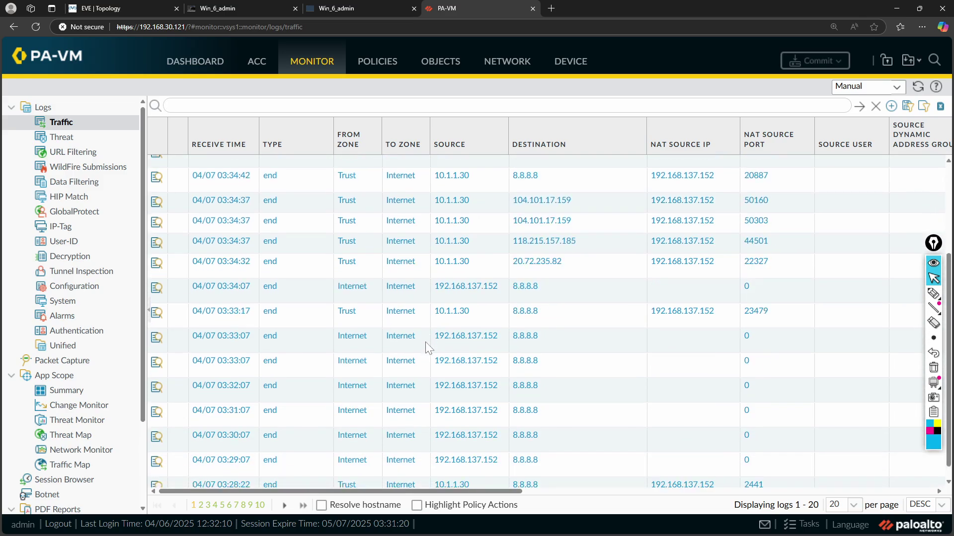
pyautogui.scroll(3, 425, 343)
pyautogui.scroll(-3, 425, 343)
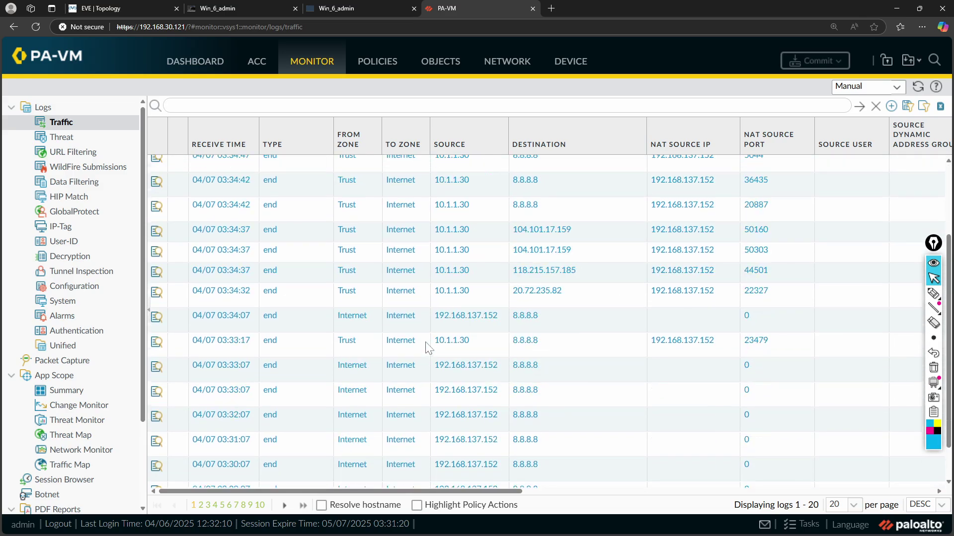
# Refresh the traffic log and filter it by source address with (addr.src in 10.1.1.30)
pyautogui.scroll(3, 425, 342)
pyautogui.scroll(-3, 426, 343)
pyautogui.scroll(3, 426, 347)
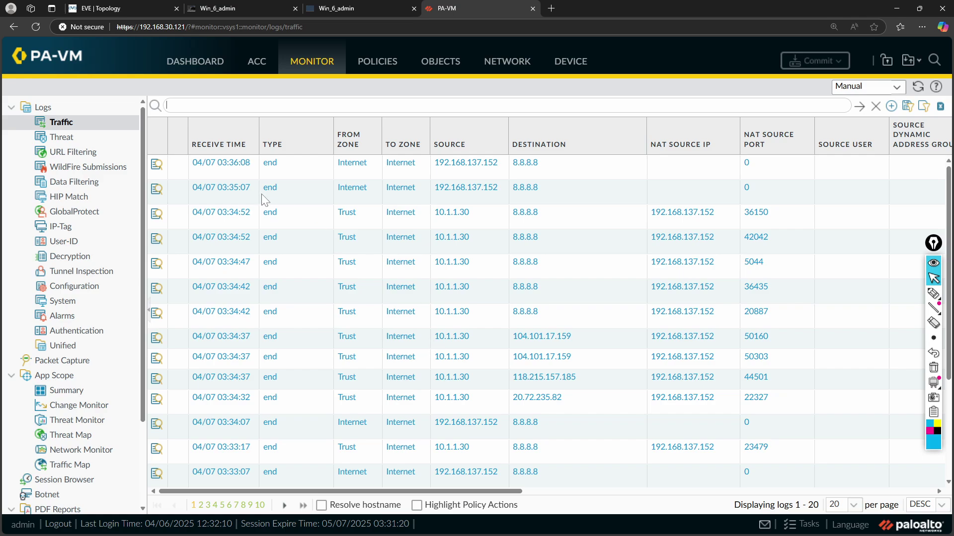
pyautogui.click(918, 87)
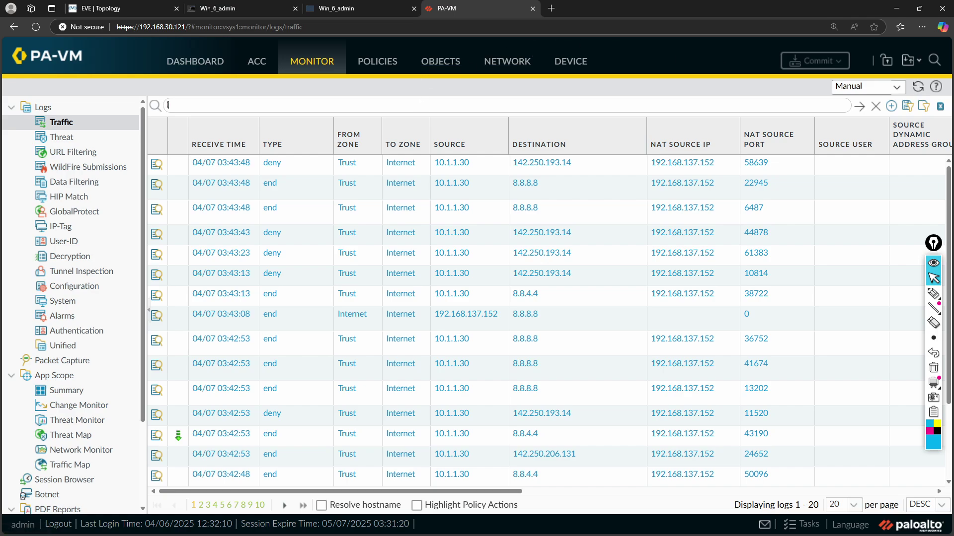
pyautogui.write('addr.src in 10.1.1.30')
pyautogui.press('Return')
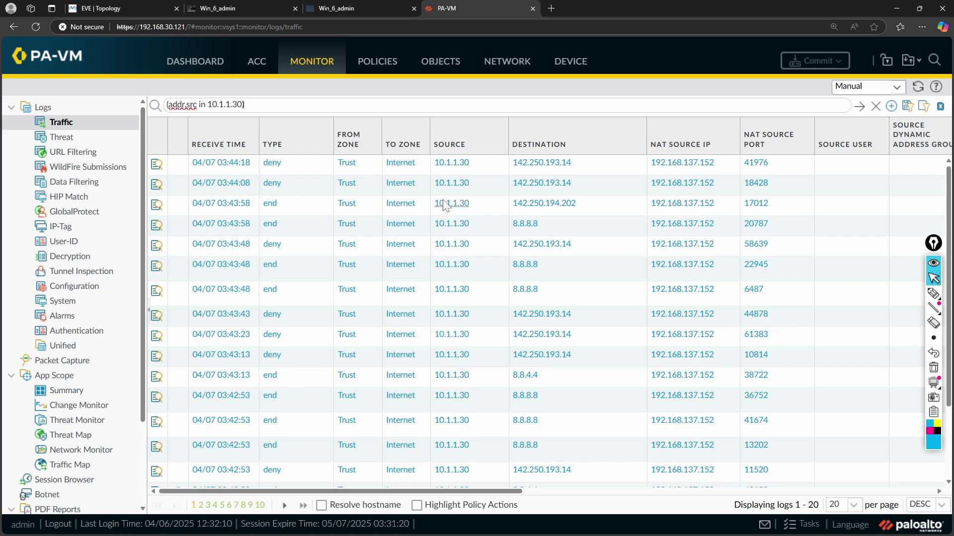
# Clear the source address filter and reload the unfiltered traffic log
pyautogui.click(243, 104)
pyautogui.moveTo(244, 104); pyautogui.dragTo(167, 104)
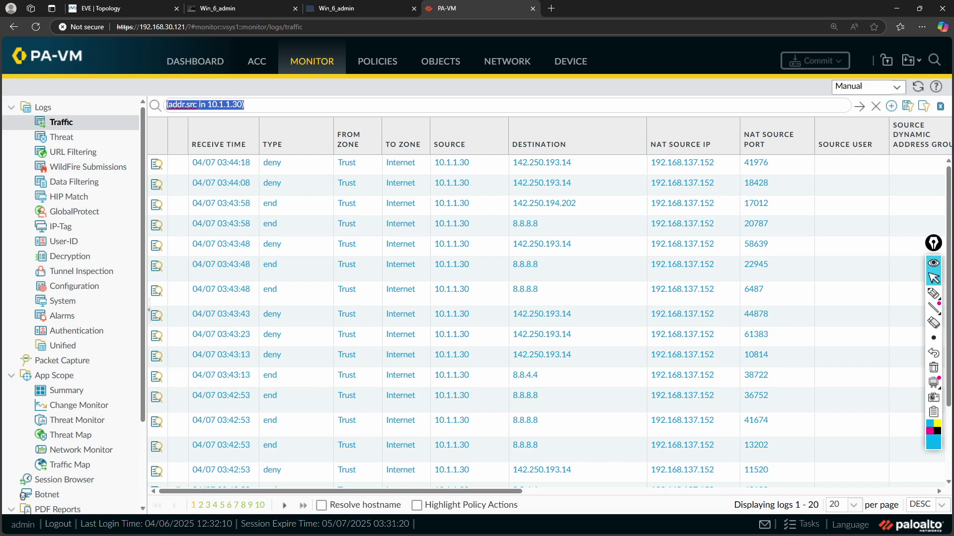
pyautogui.press('BackSpace')
pyautogui.press('Return')
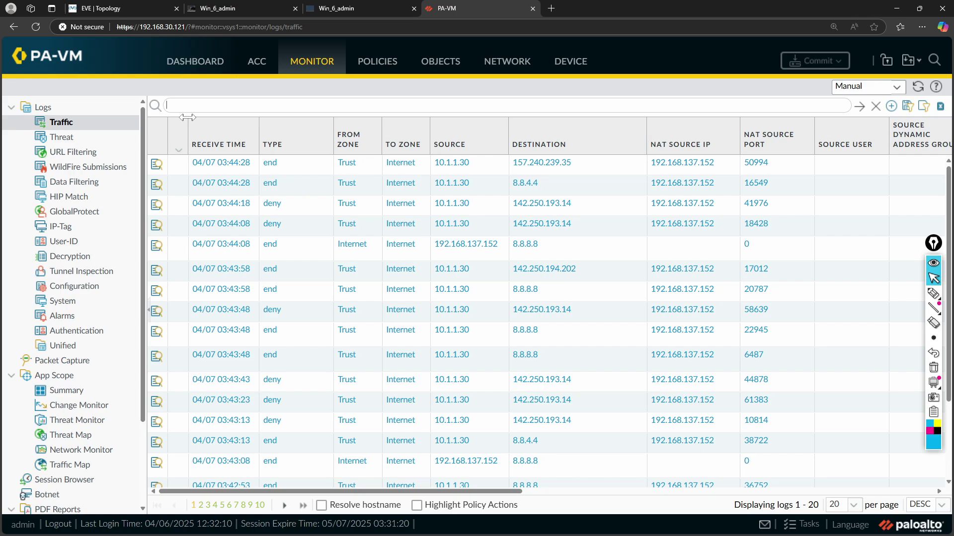
# Generate a source filter from a 10.1.1.30 log entry, and clear it without applying it
pyautogui.click(447, 225)
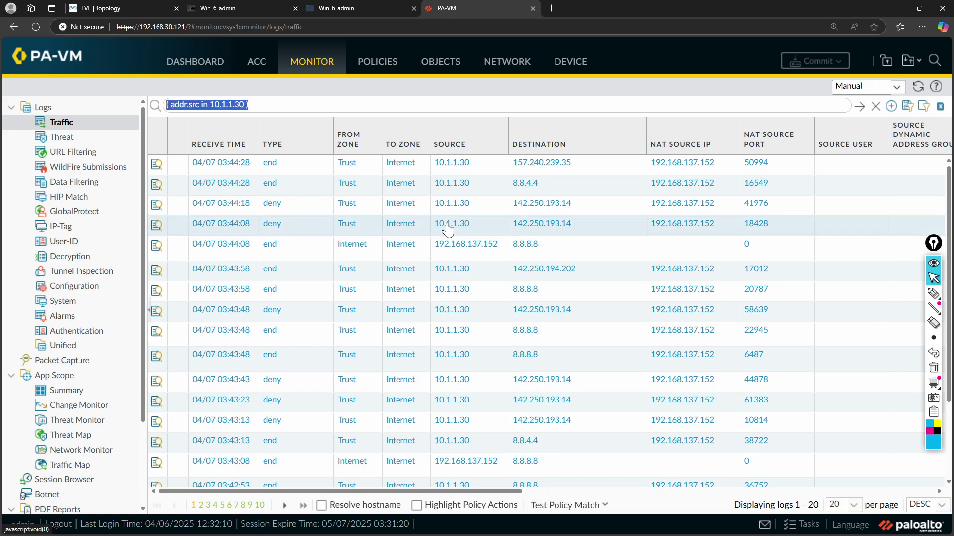
pyautogui.click(273, 105)
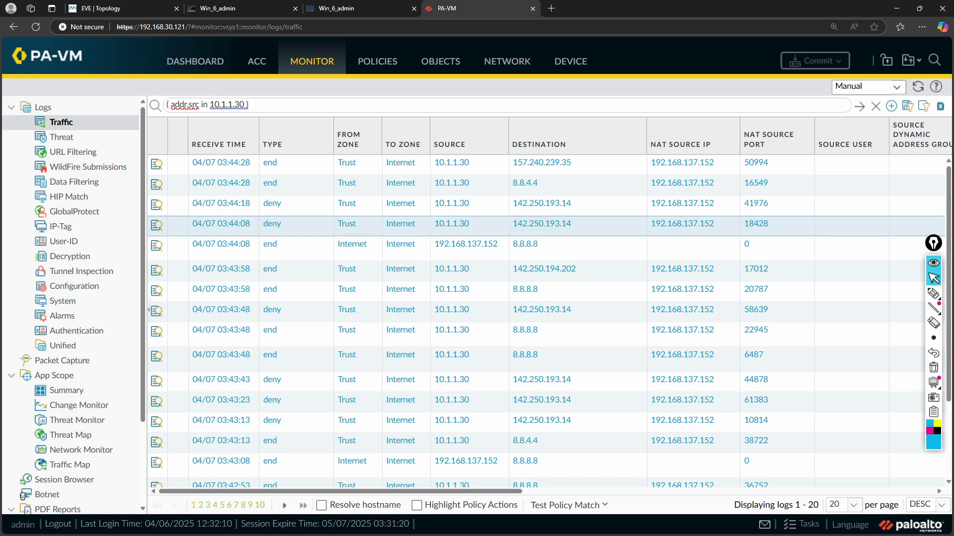
pyautogui.hotkey('ctrl', 'a')
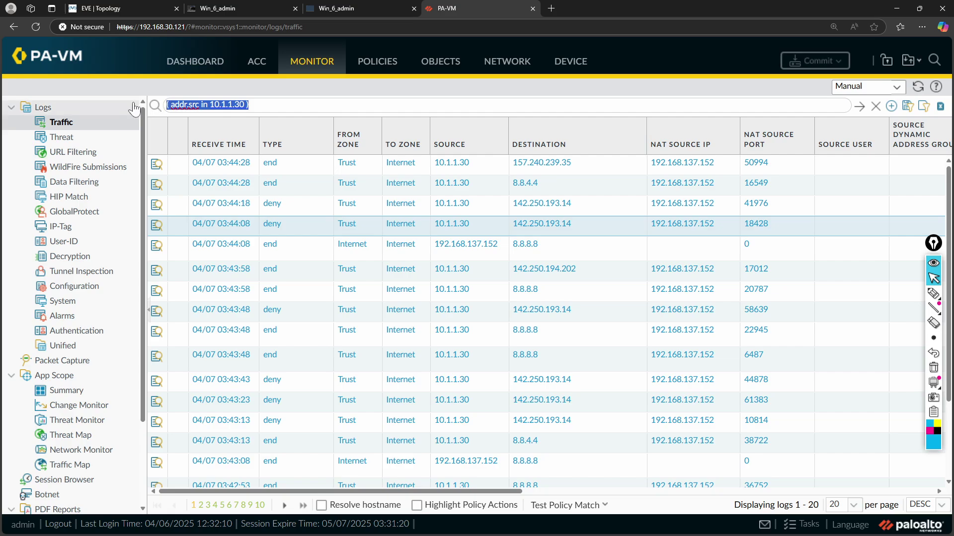
pyautogui.press('BackSpace')
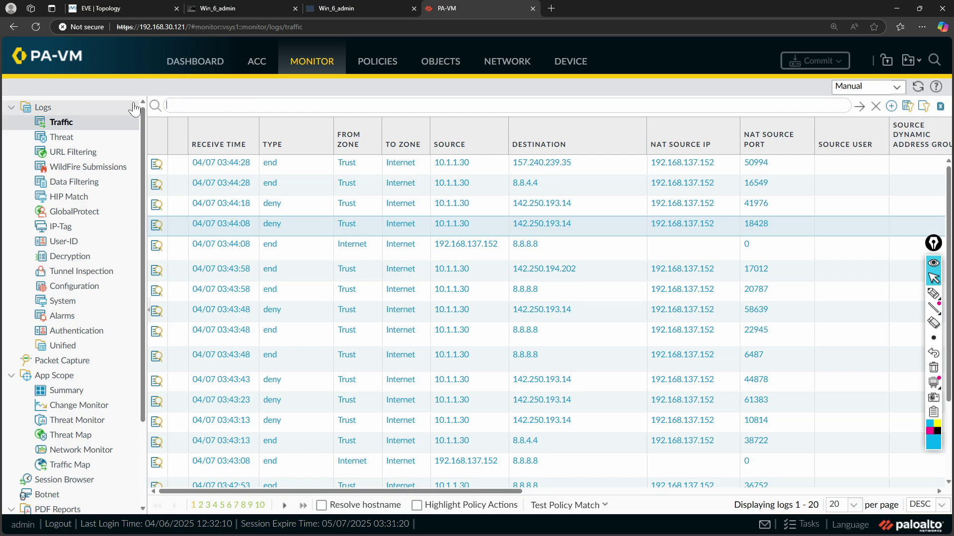
# Generate a source filter from the 192.168.137.152 entry, replace its address with 10.1.1.30, and apply it
pyautogui.click(450, 249)
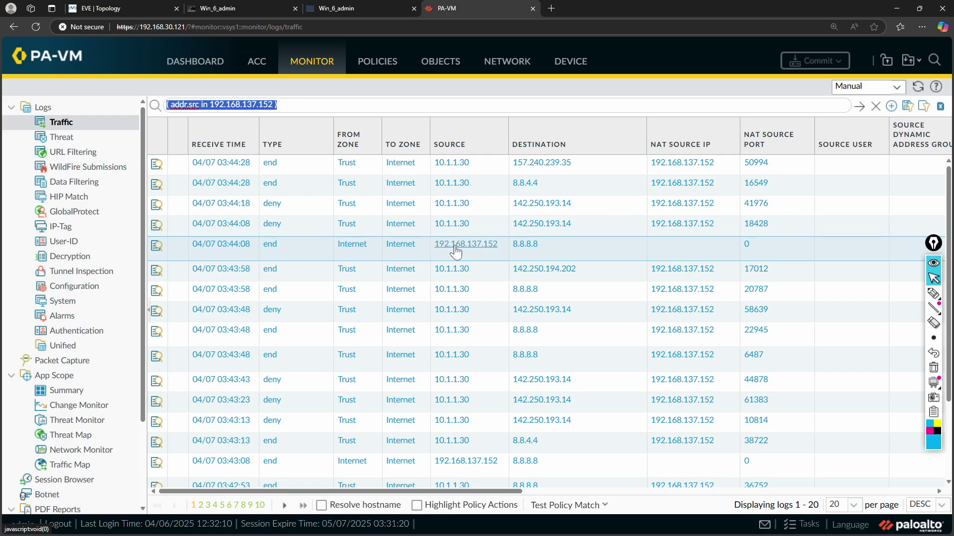
pyautogui.doubleClick(241, 104)
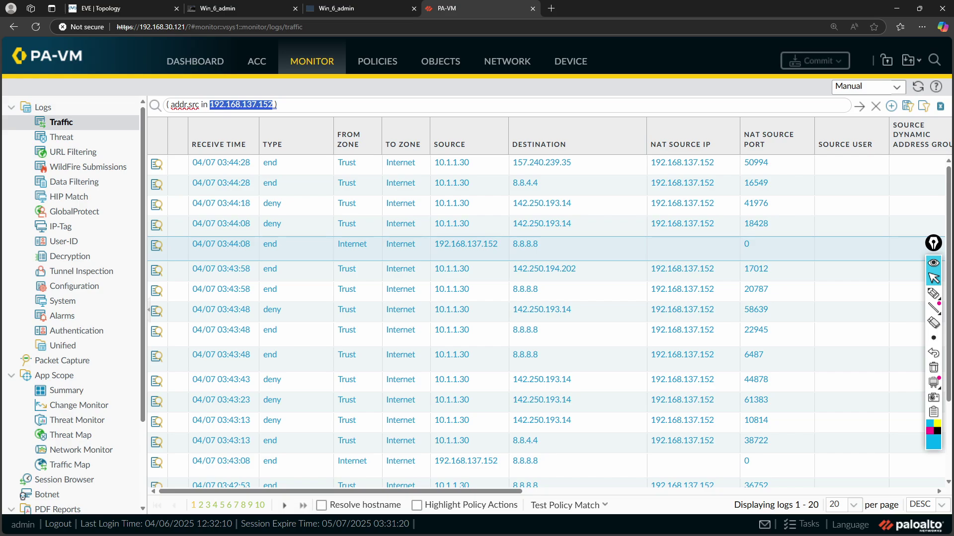
pyautogui.write('10.1.')
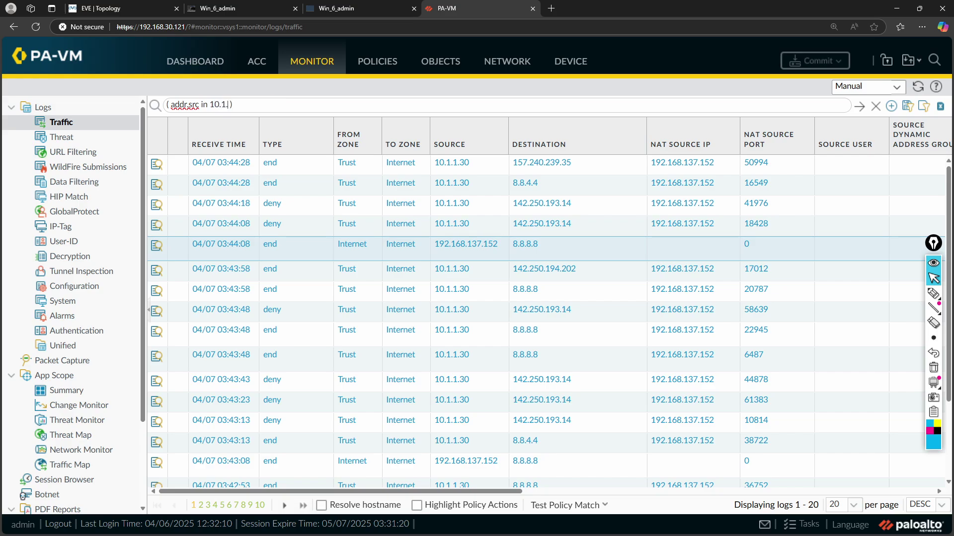
pyautogui.write('1.3--')
pyautogui.press('BackSpace')
pyautogui.press('BackSpace')
pyautogui.write('0')
pyautogui.press('Return')
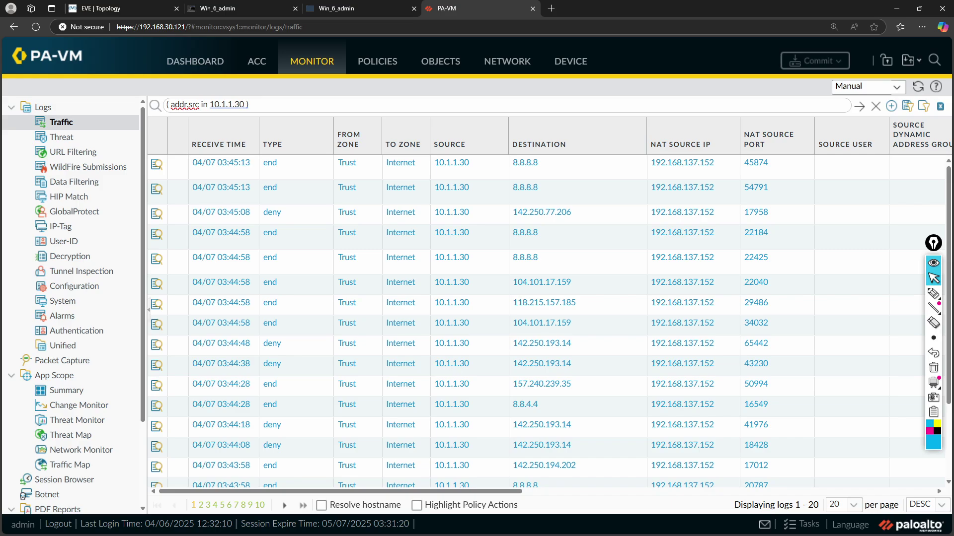
# Check the nslookup output in the Win_6_admin session, and try adding (natsrc eq 192.168.137.152) to the firewall's log filter
pyautogui.click(227, 7)
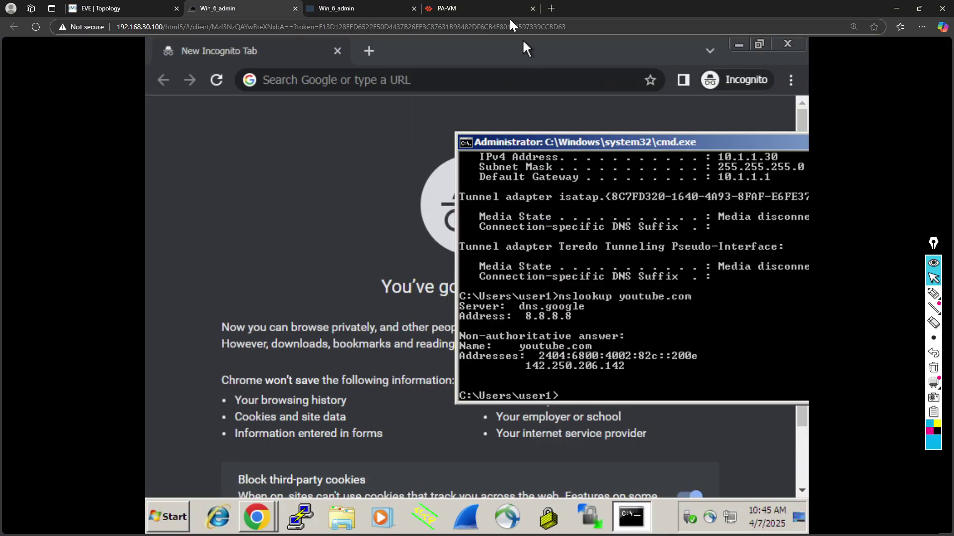
pyautogui.click(473, 6)
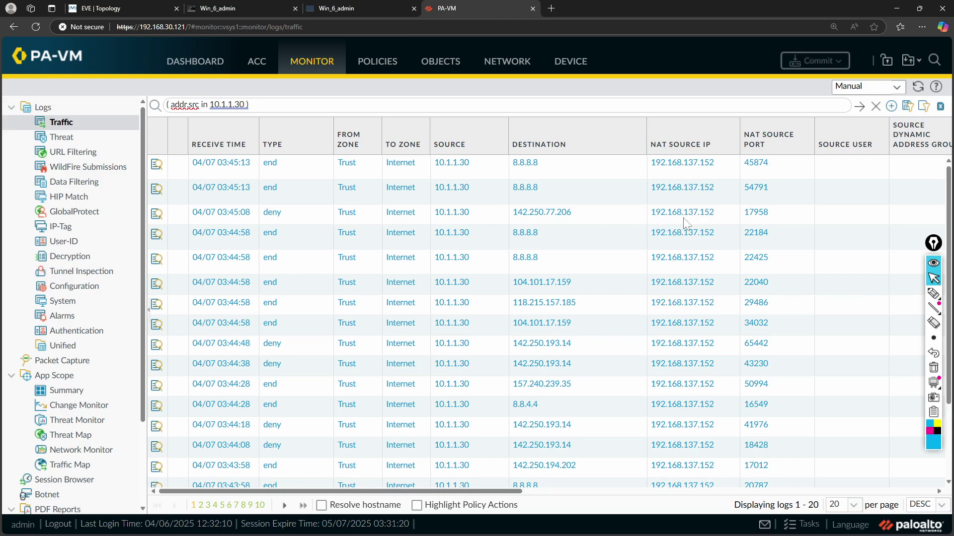
pyautogui.click(682, 259)
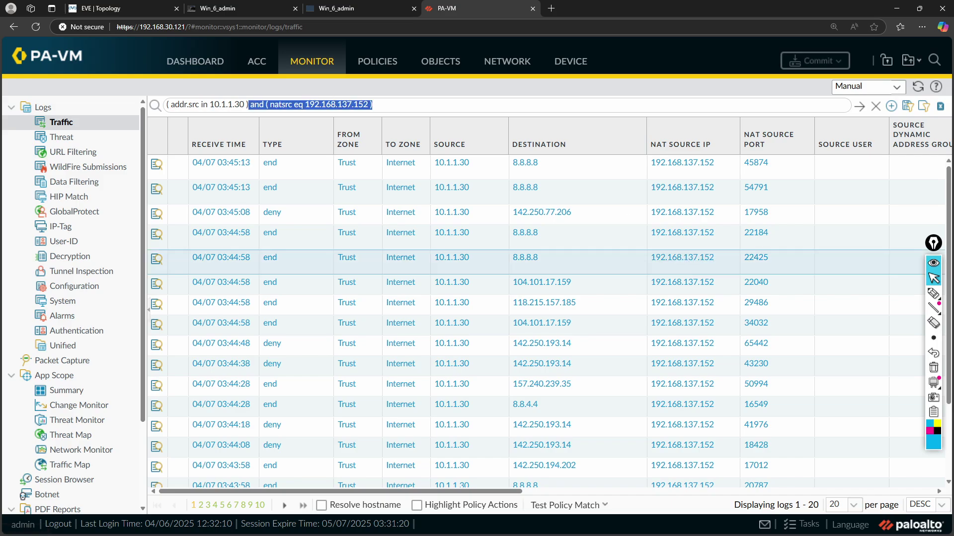
pyautogui.click(253, 104)
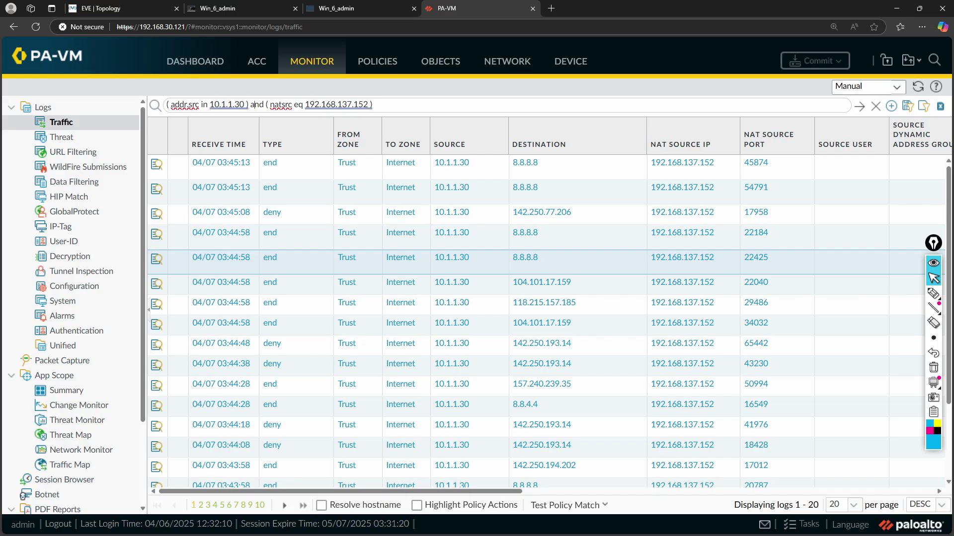
pyautogui.doubleClick(253, 104)
pyautogui.click(268, 104)
pyautogui.moveTo(372, 105); pyautogui.dragTo(250, 104)
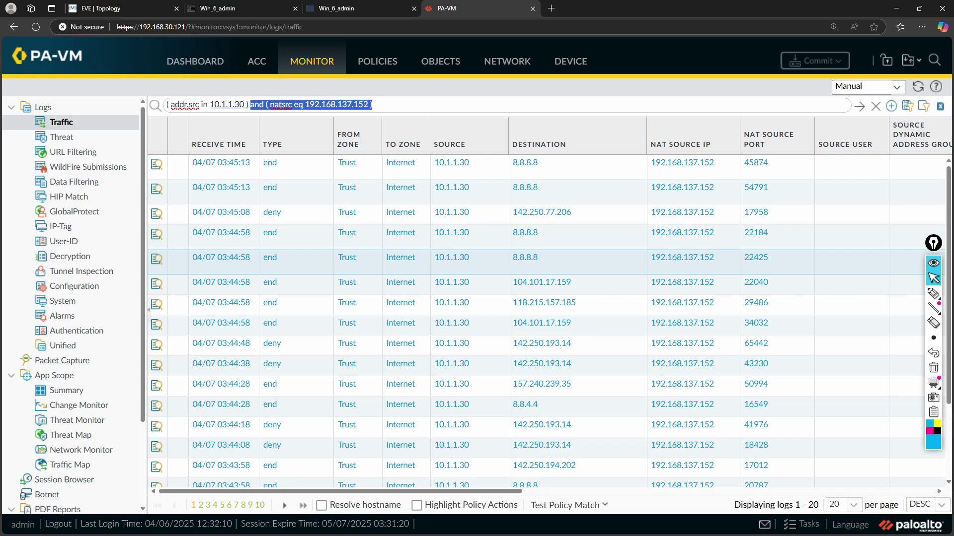
pyautogui.press('BackSpace')
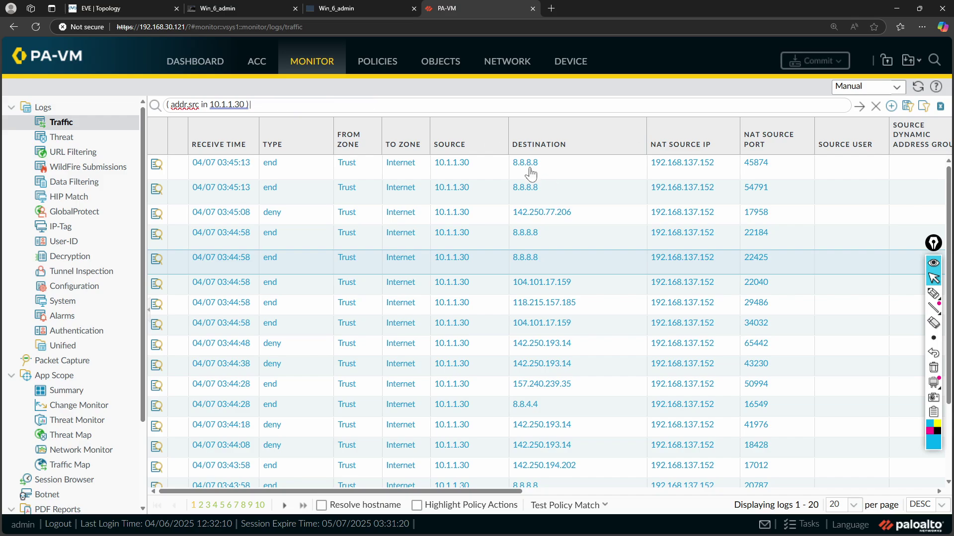
# Add a destination condition from an 8.8.8.8 entry, replace its address with YouTube's resolved address 142.250.206.142, and apply the filter
pyautogui.click(519, 258)
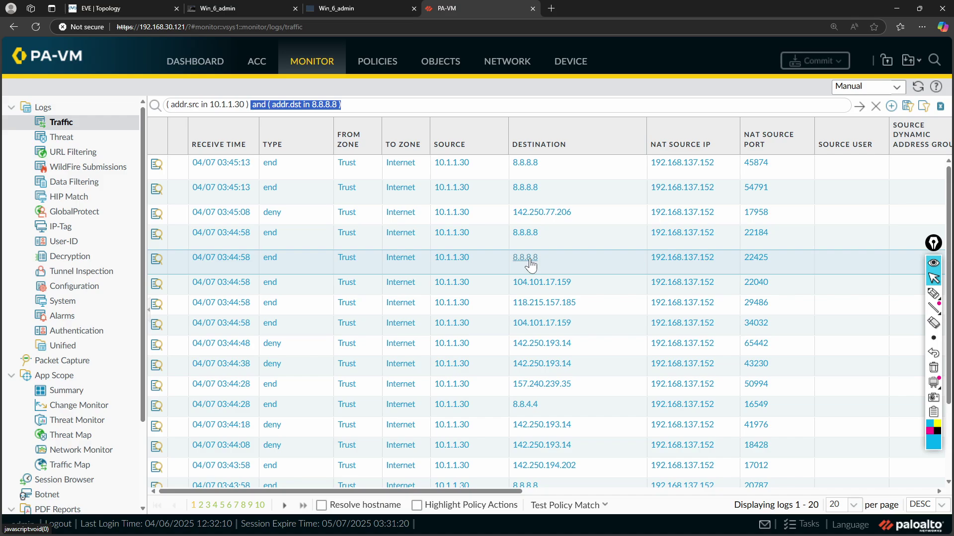
pyautogui.click(343, 104)
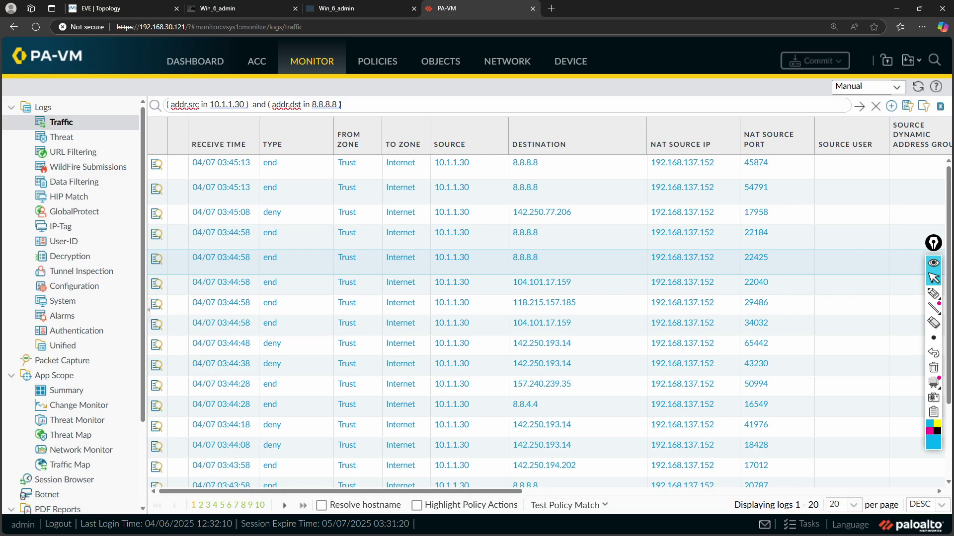
pyautogui.doubleClick(323, 105)
pyautogui.write('1')
pyautogui.write('42.25')
pyautogui.write('0.')
pyautogui.click(255, 10)
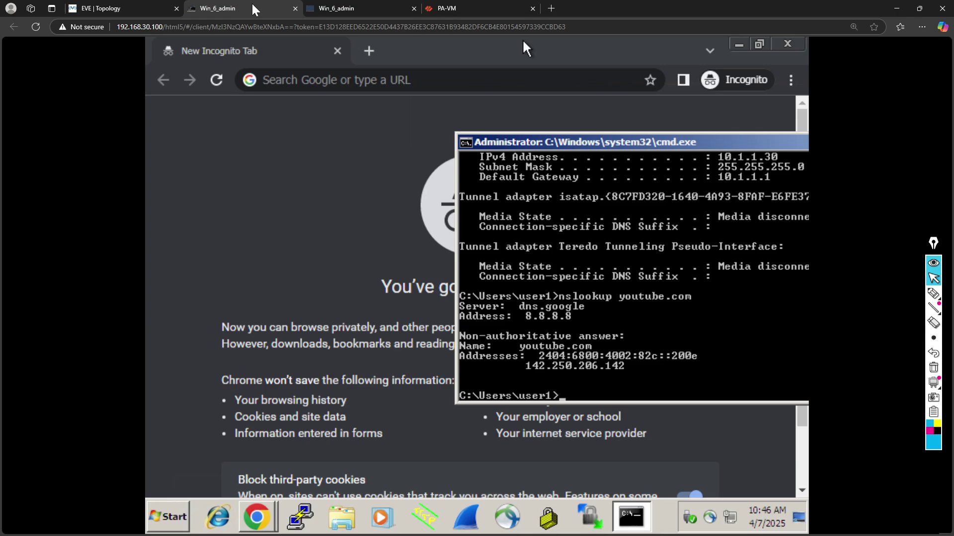
pyautogui.click(478, 9)
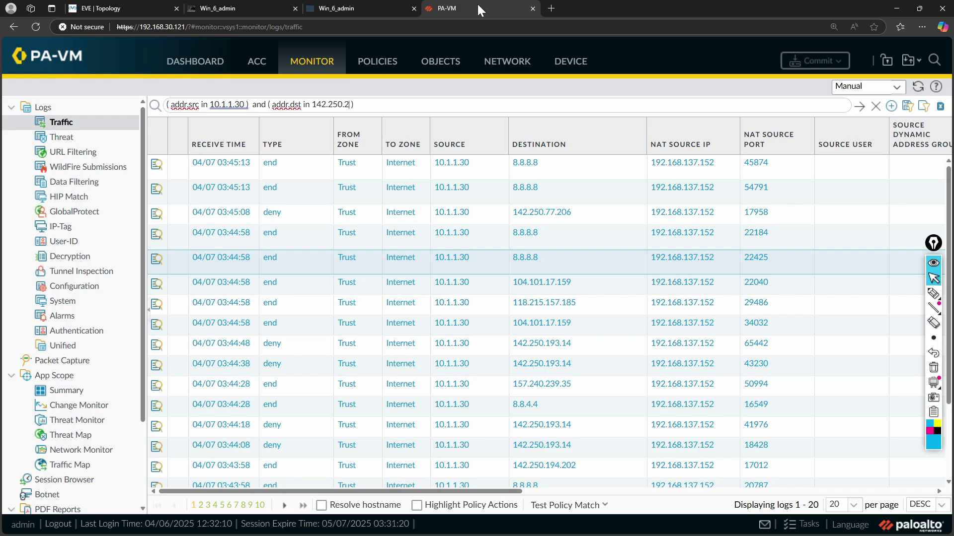
pyautogui.write('206.142')
pyautogui.press('Return')
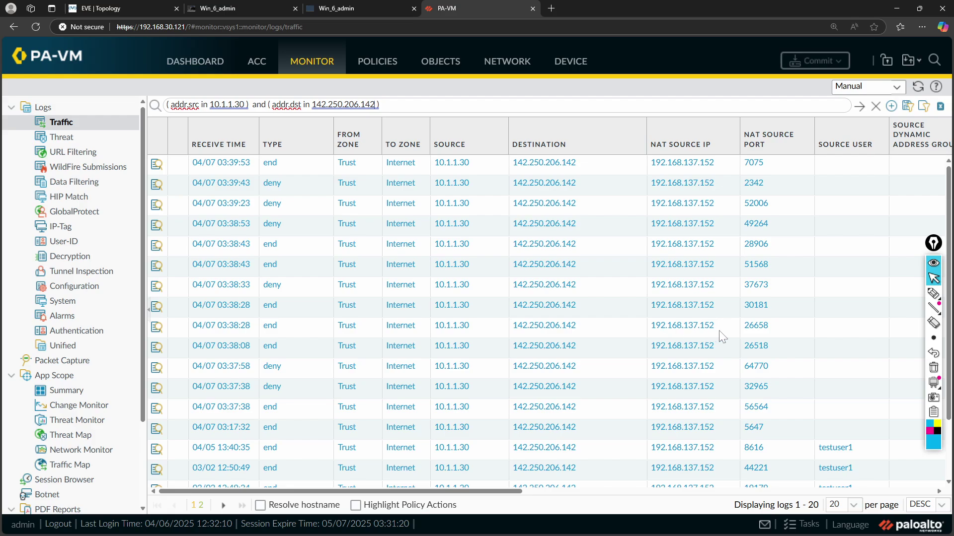
# Add the condition (port.dst eq 443) from a destination port entry and apply the combined filter
pyautogui.scroll(-1, 618, 316)
pyautogui.scroll(1, 618, 316)
pyautogui.hscroll(10, 731, 335)
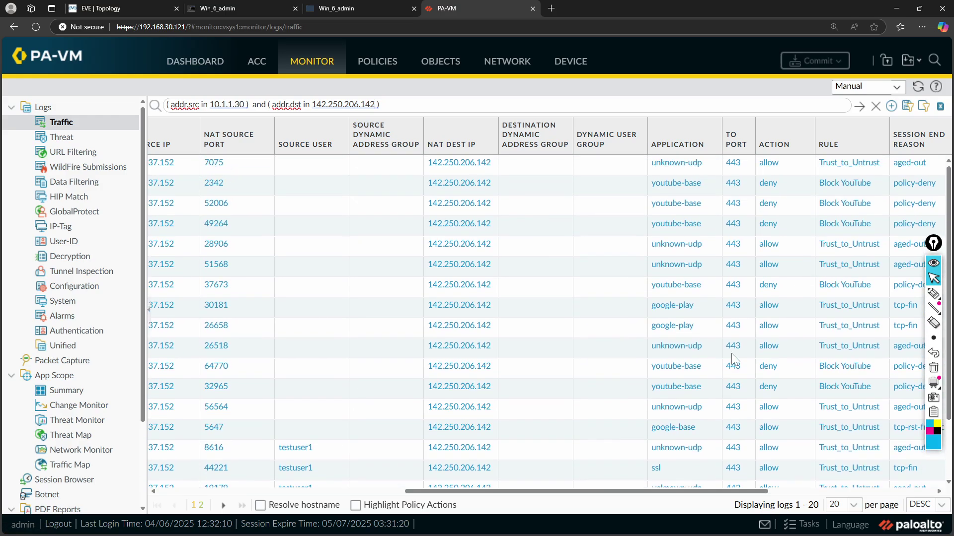
pyautogui.click(733, 245)
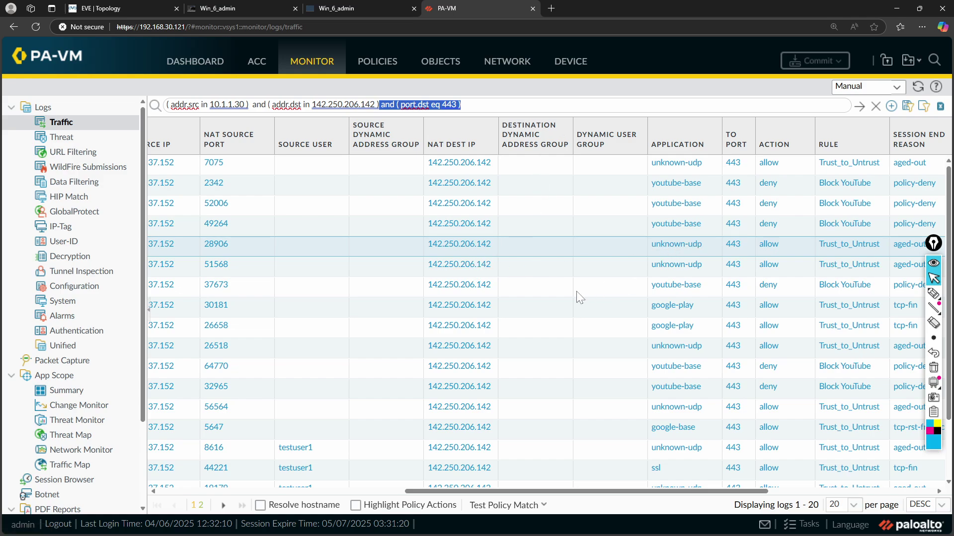
pyautogui.hscroll(-10, 577, 293)
pyautogui.scroll(-1, 577, 293)
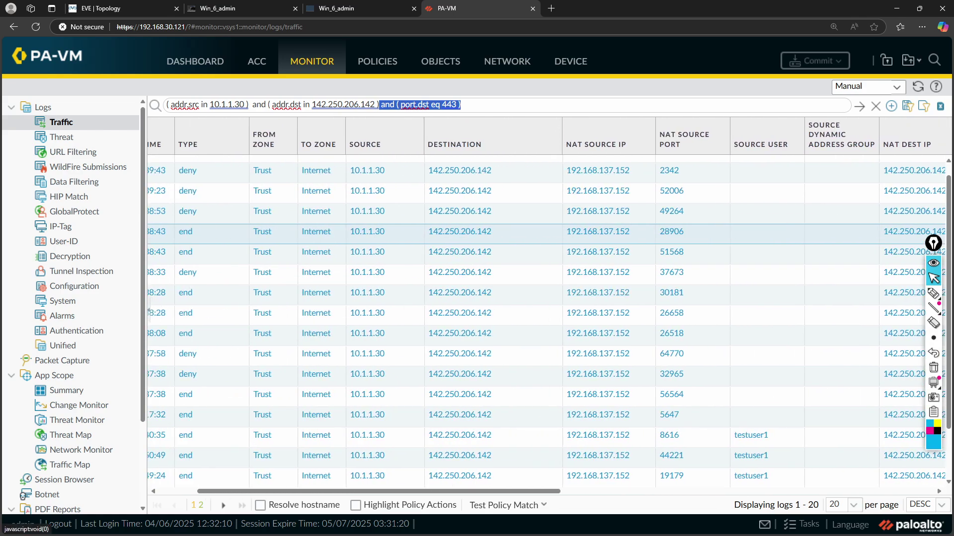
pyautogui.click(460, 105)
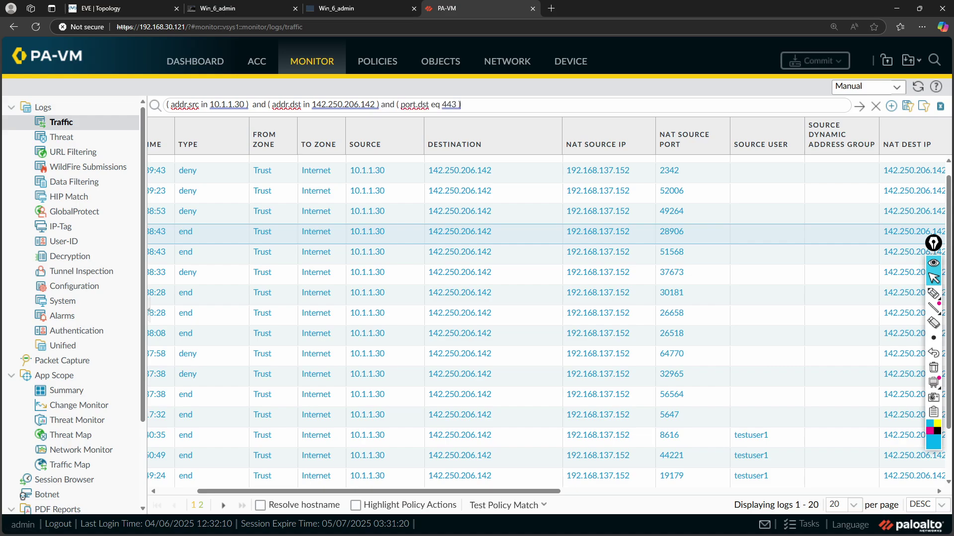
pyautogui.press('Return')
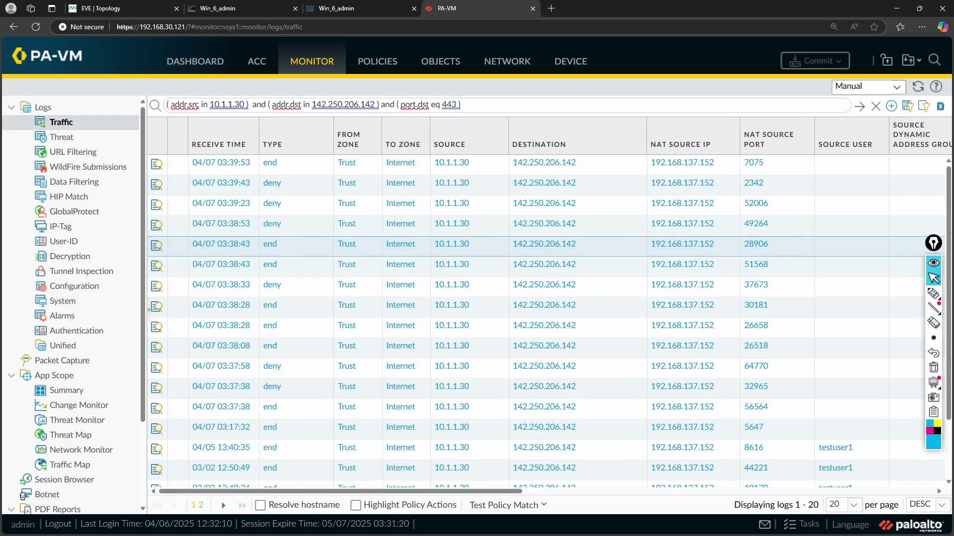
# Circle the first allow and deny actions in blue and draw strokes beside the groups of action entries below
pyautogui.hscroll(5, 511, 238)
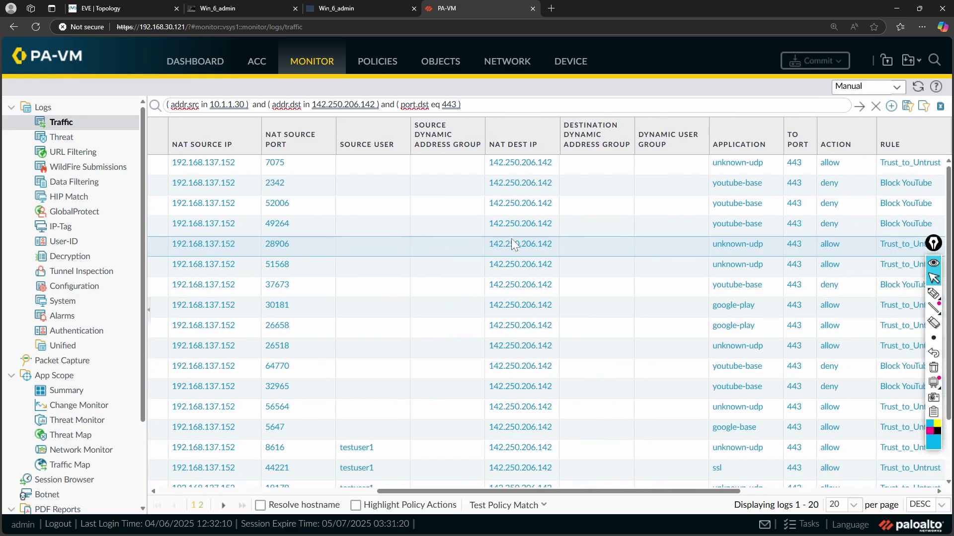
pyautogui.hscroll(3, 643, 240)
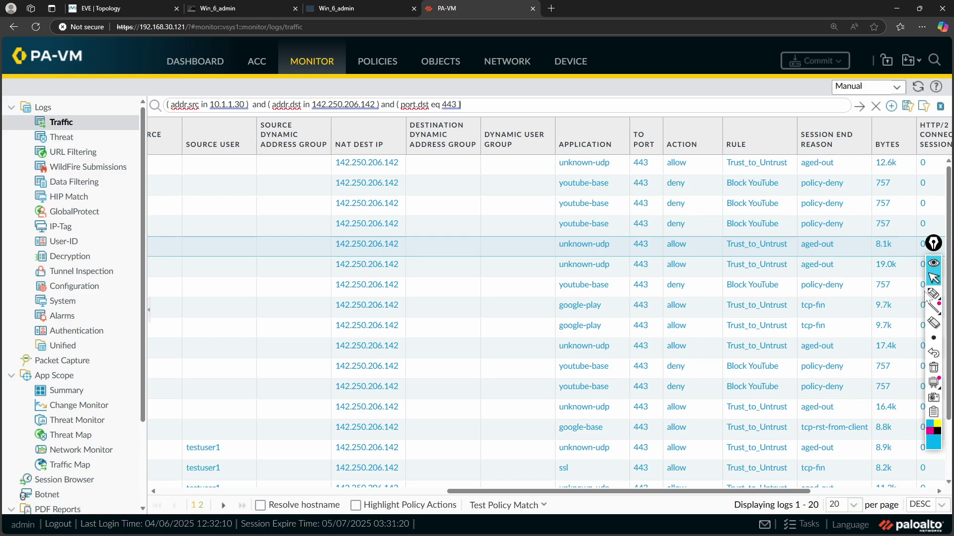
pyautogui.moveTo(932, 294)
pyautogui.click(902, 295)
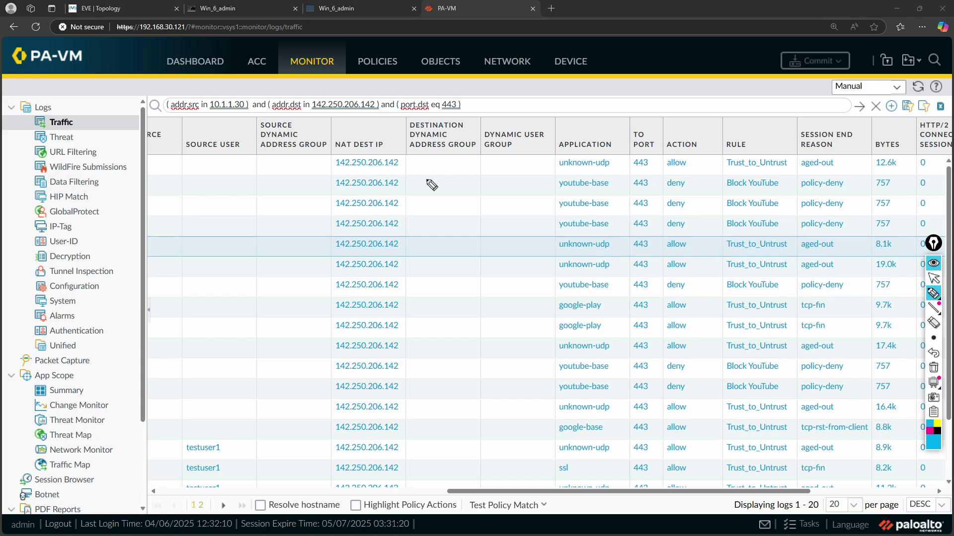
pyautogui.moveTo(691, 155)
pyautogui.mouseDown()
pyautogui.moveTo(661, 158)
pyautogui.moveTo(695, 156)
pyautogui.moveTo(685, 278)
pyautogui.moveTo(695, 398)
pyautogui.mouseUp()
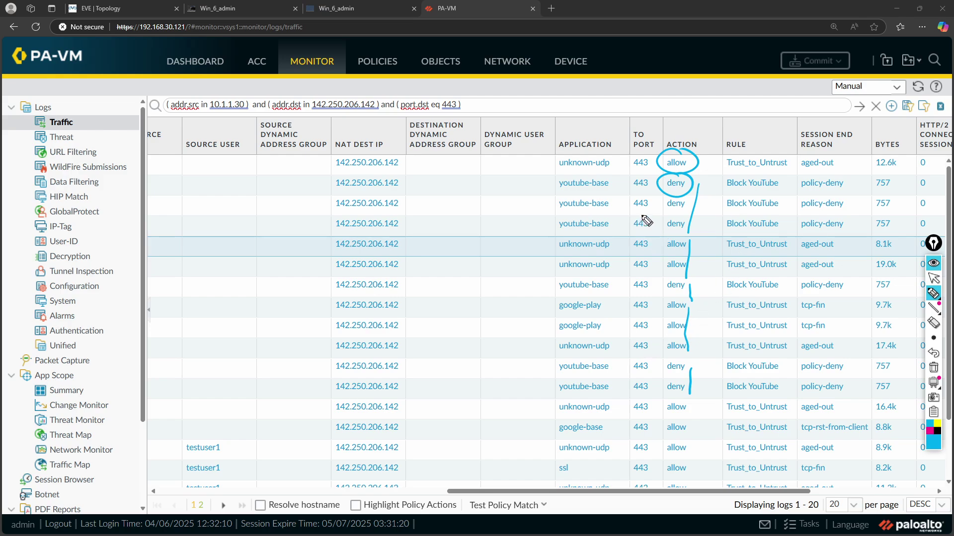
# Handwrite "when?" in blue above the application column and draw a frame around it
pyautogui.moveTo(529, 88); pyautogui.dragTo(600, 104)
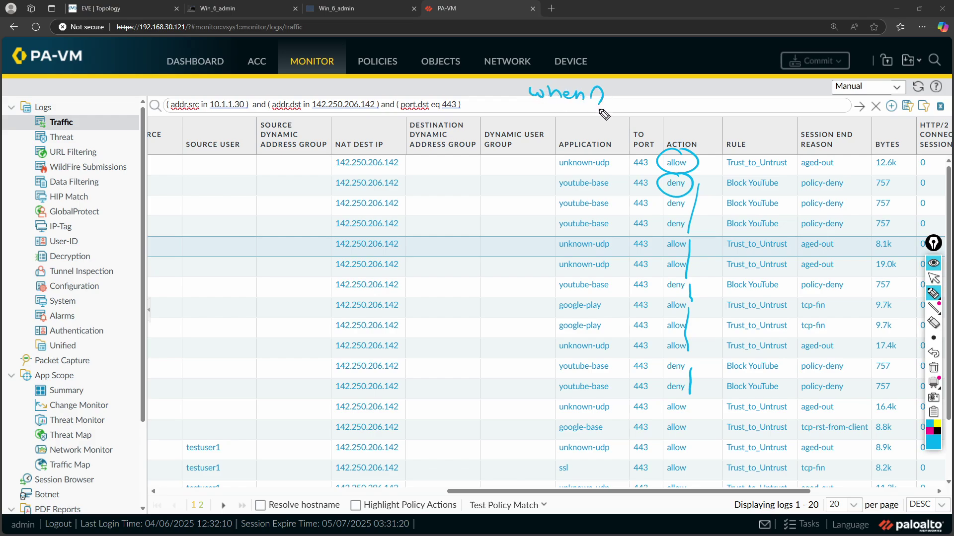
pyautogui.click(599, 112)
pyautogui.moveTo(539, 113)
pyautogui.mouseDown()
pyautogui.moveTo(621, 82)
pyautogui.moveTo(524, 106)
pyautogui.moveTo(540, 115)
pyautogui.mouseUp()
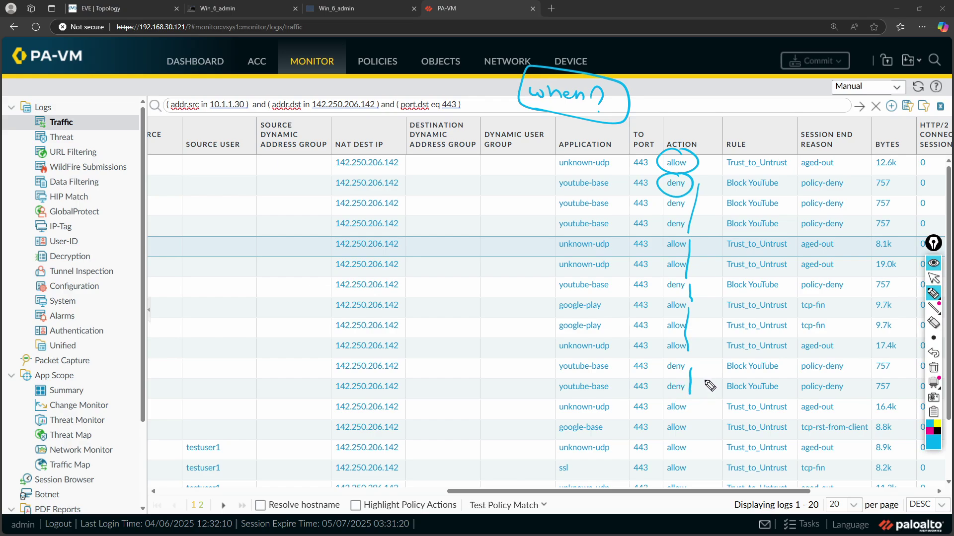
# Clear the blue annotations and add receive-time conditions to the filter from the 03:39:23 and 04/07 03:37:38 log entries
pyautogui.hotkey('ctrl', 'shift', '7')
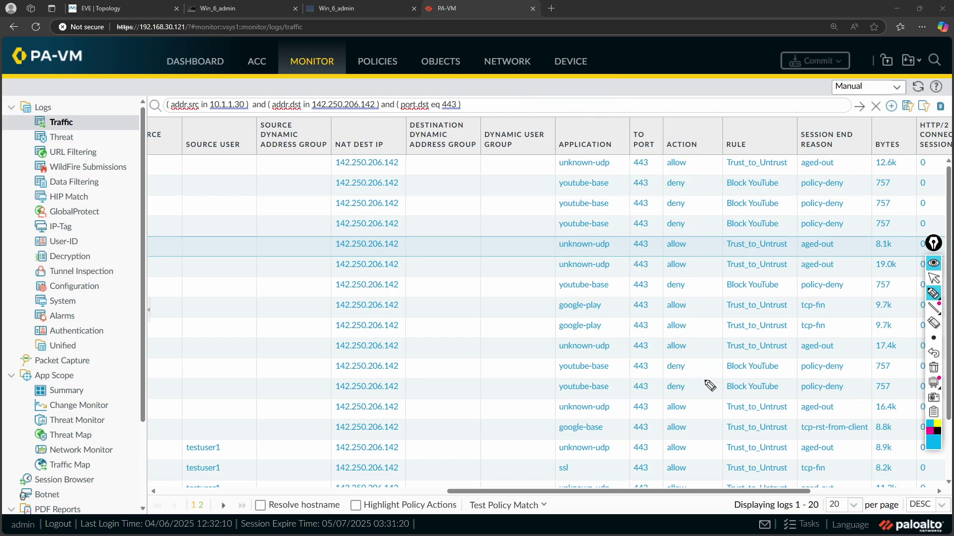
pyautogui.click(935, 280)
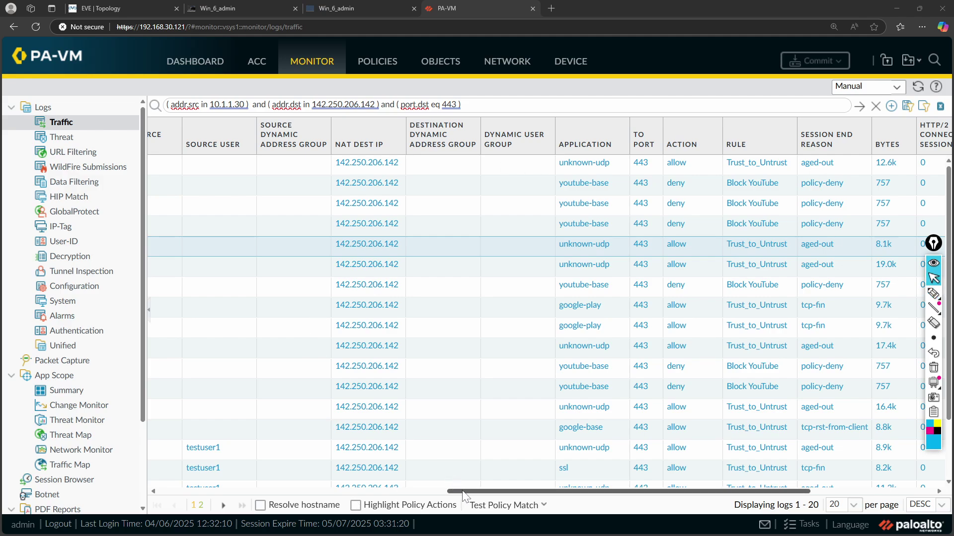
pyautogui.moveTo(463, 495); pyautogui.dragTo(172, 489)
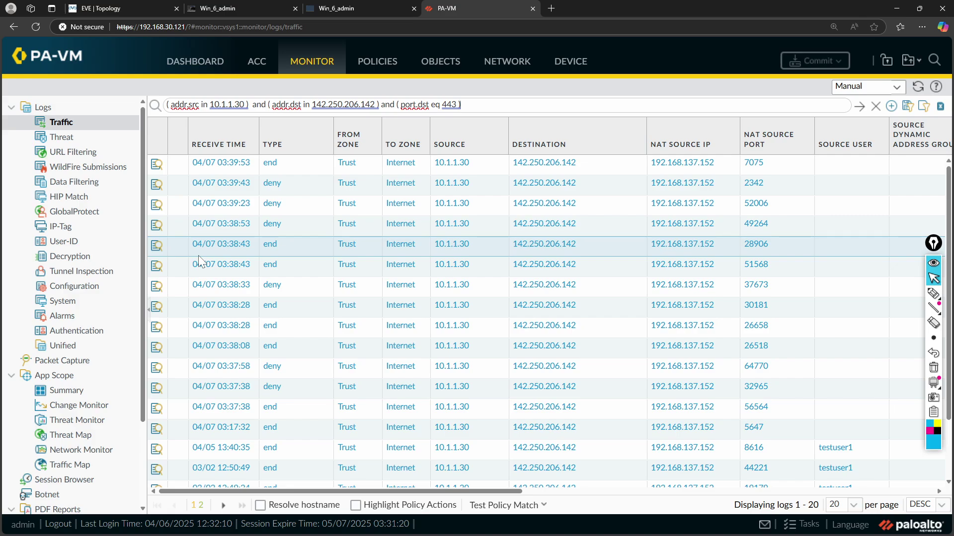
pyautogui.click(221, 203)
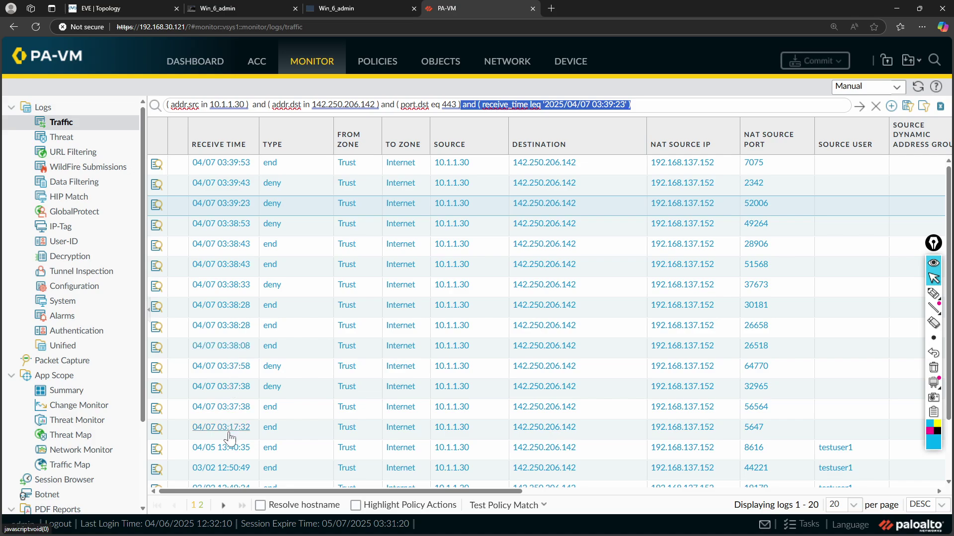
pyautogui.click(224, 407)
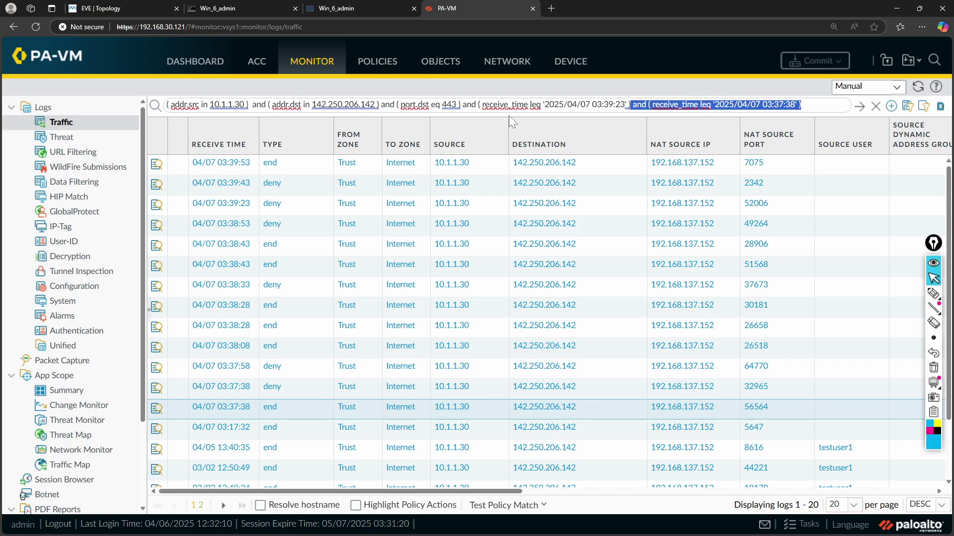
# Change the operator of the 2025/04/07 03:37:38 receive_time condition to geq and apply the time-range filter
pyautogui.doubleClick(535, 105)
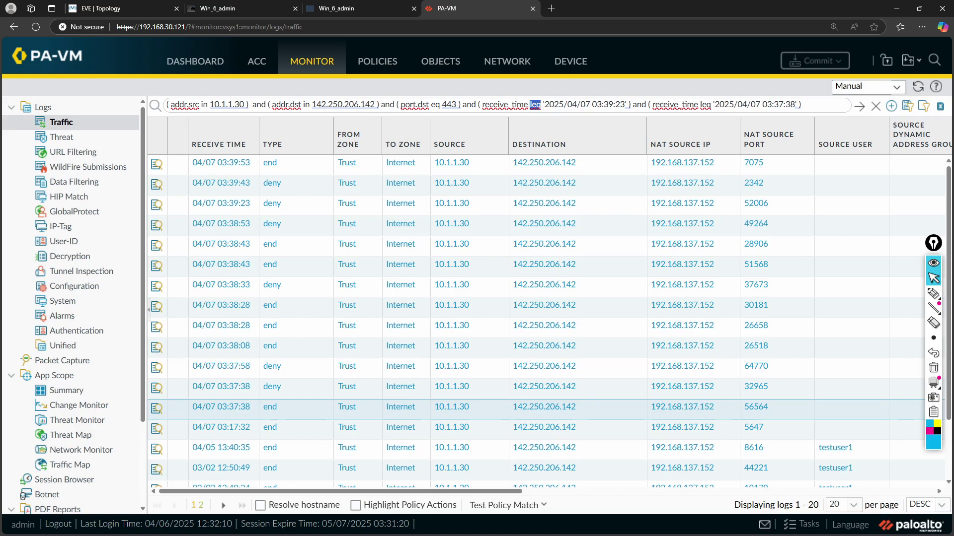
pyautogui.doubleClick(706, 105)
pyautogui.click(701, 85)
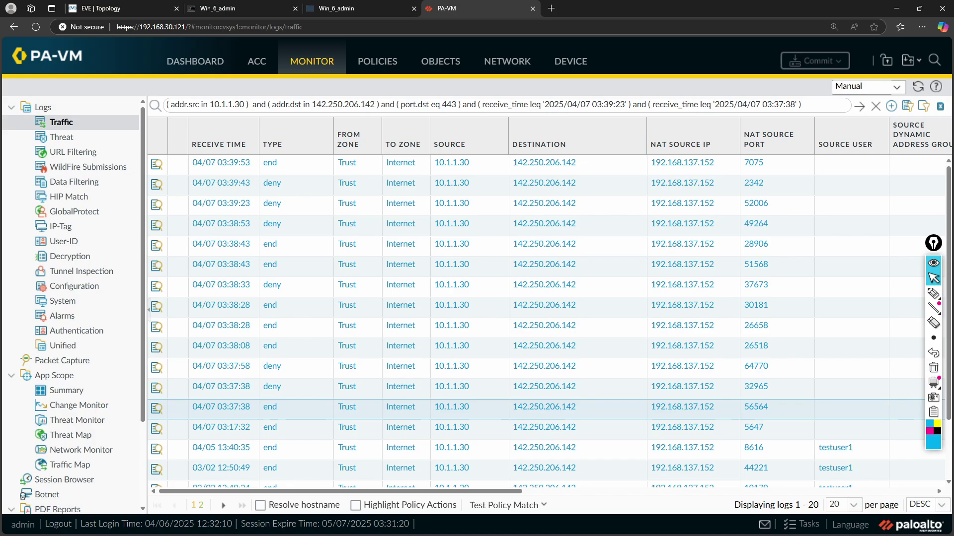
pyautogui.doubleClick(778, 105)
pyautogui.click(701, 105)
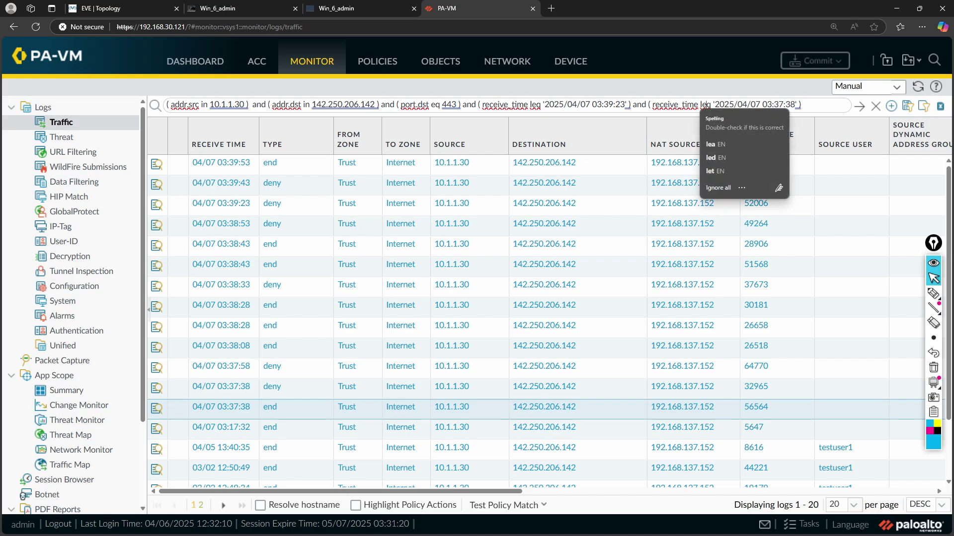
pyautogui.press('Escape')
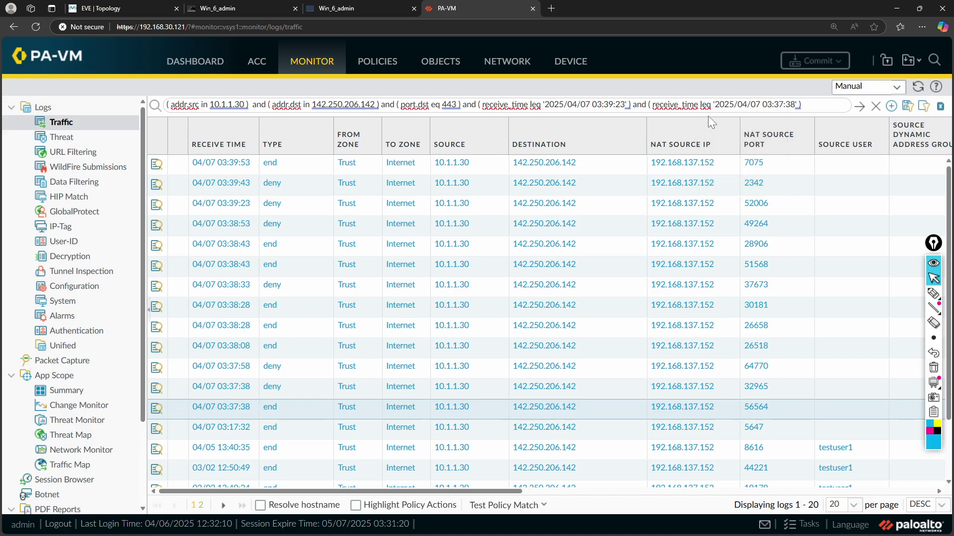
pyautogui.press('BackSpace')
pyautogui.write('g')
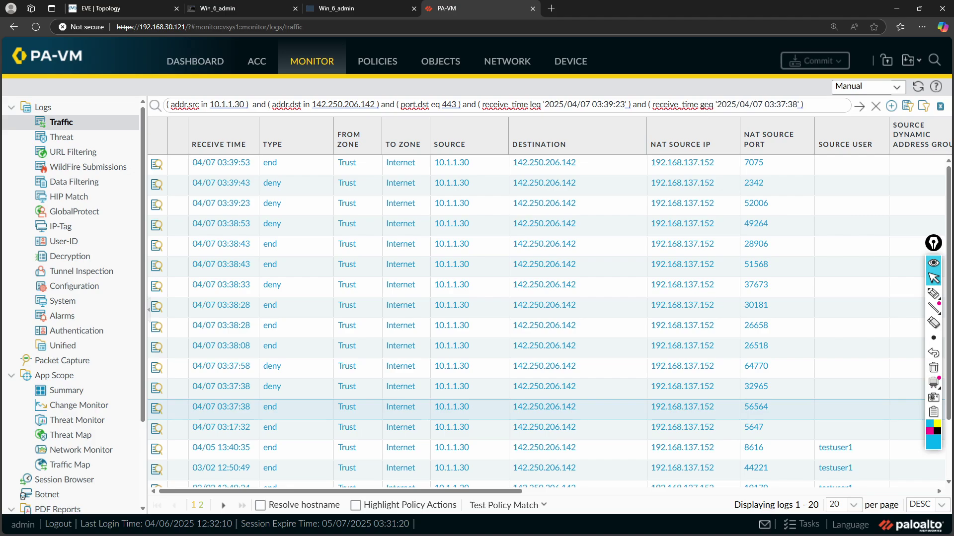
pyautogui.moveTo(764, 106); pyautogui.dragTo(785, 106)
pyautogui.moveTo(592, 106); pyautogui.dragTo(613, 105)
pyautogui.click(801, 106)
pyautogui.press('Return')
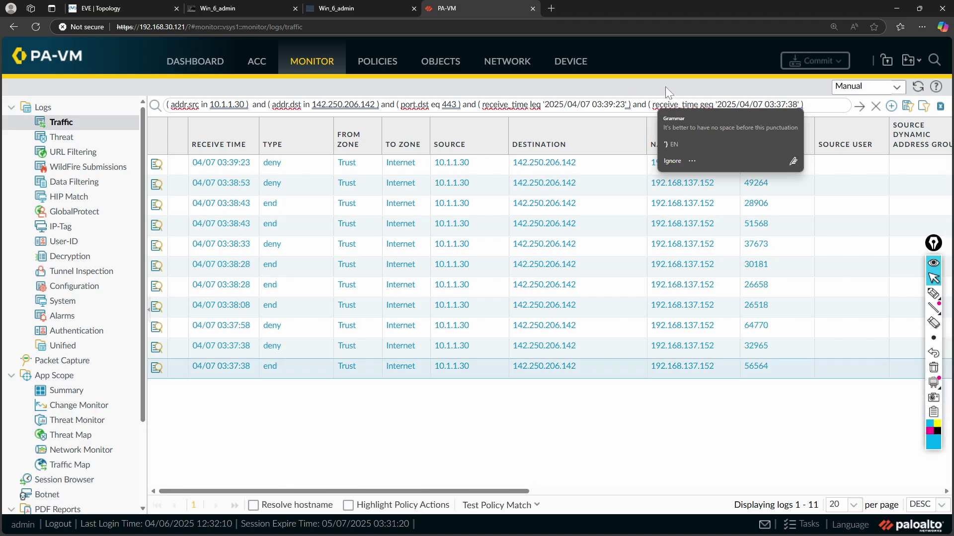
pyautogui.click(267, 416)
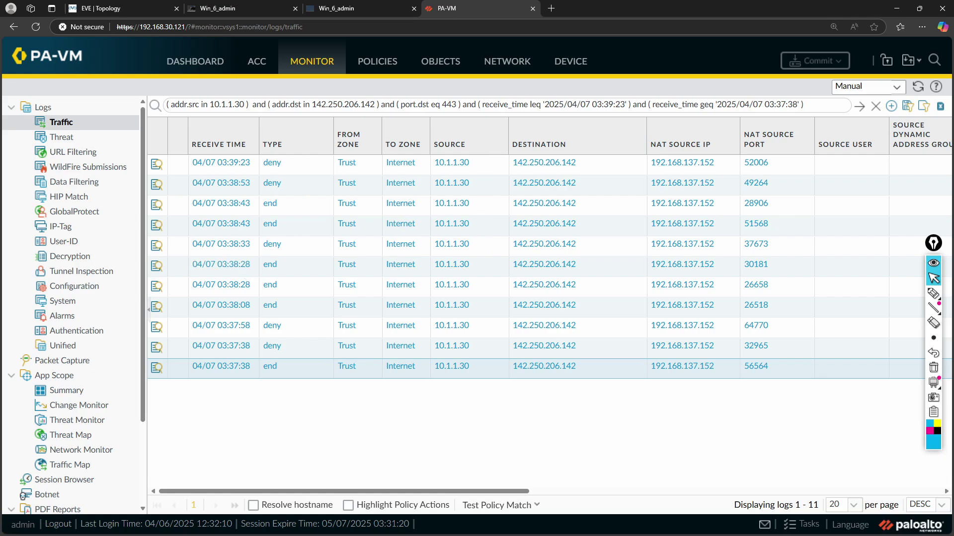
pyautogui.moveTo(476, 104); pyautogui.dragTo(803, 105)
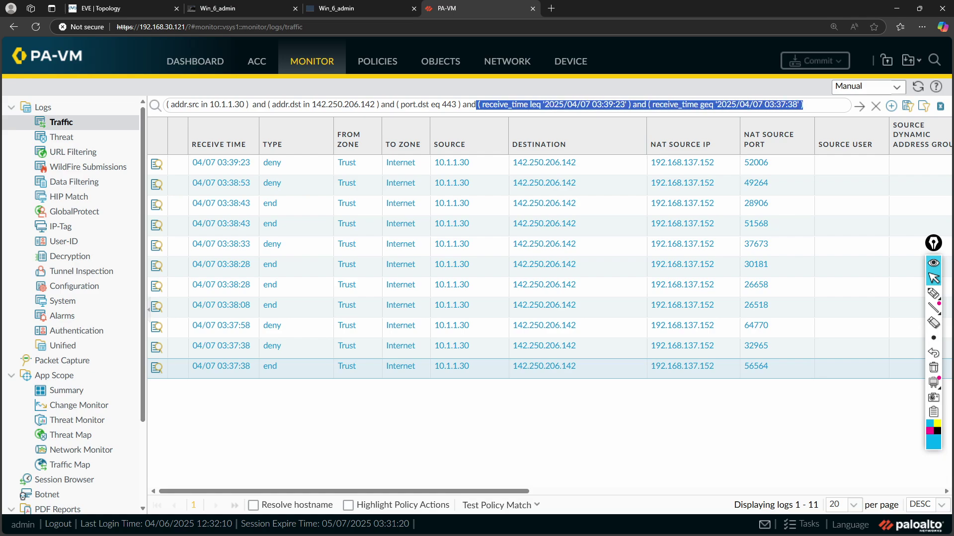
pyautogui.click(803, 104)
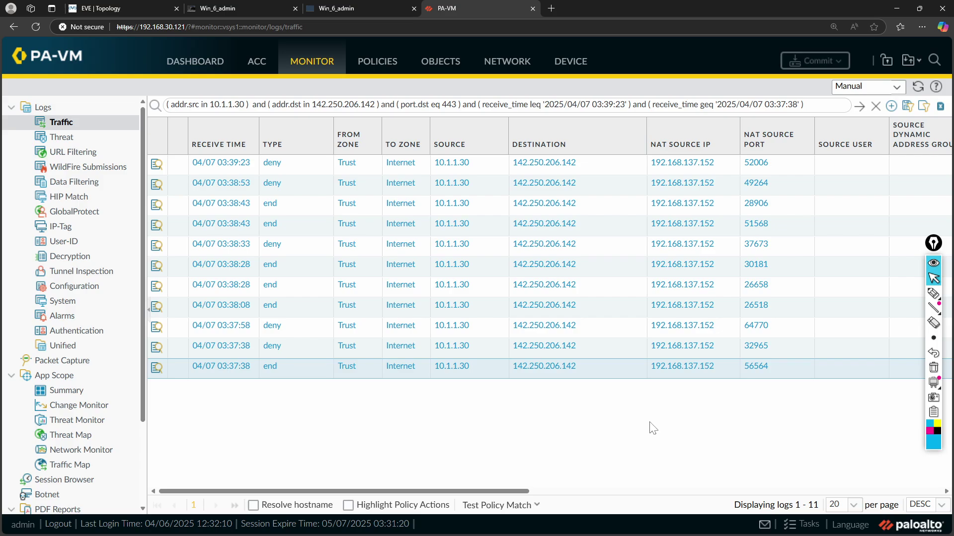
# Add the condition (action eq deny) from a denied log entry and apply the combined filter
pyautogui.hscroll(6, 653, 428)
pyautogui.hscroll(3, 653, 428)
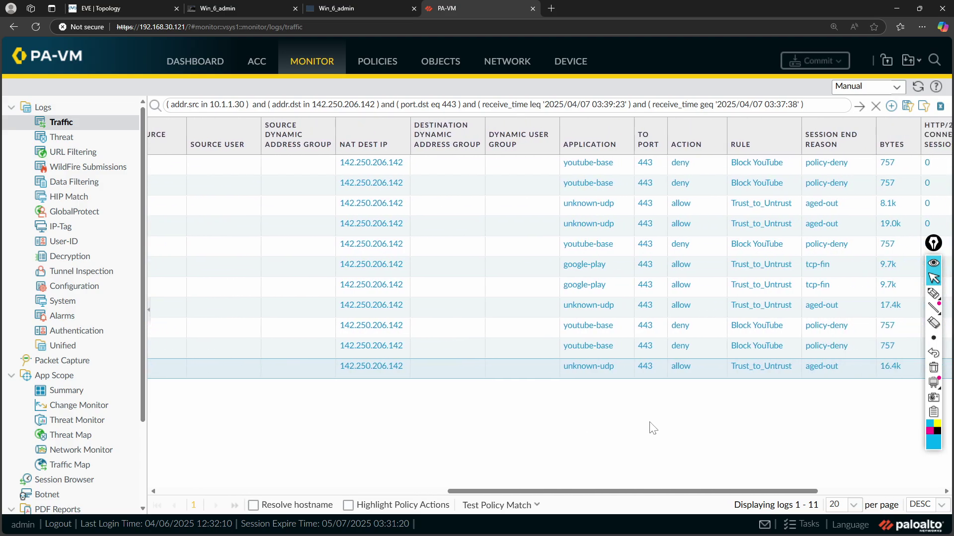
pyautogui.hscroll(-10, 653, 429)
pyautogui.hscroll(8, 650, 439)
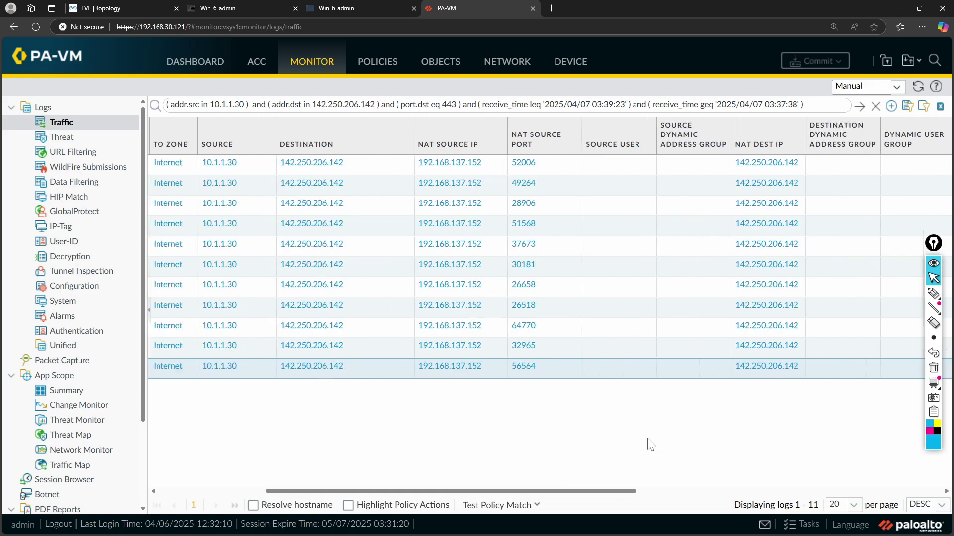
pyautogui.hscroll(3, 651, 444)
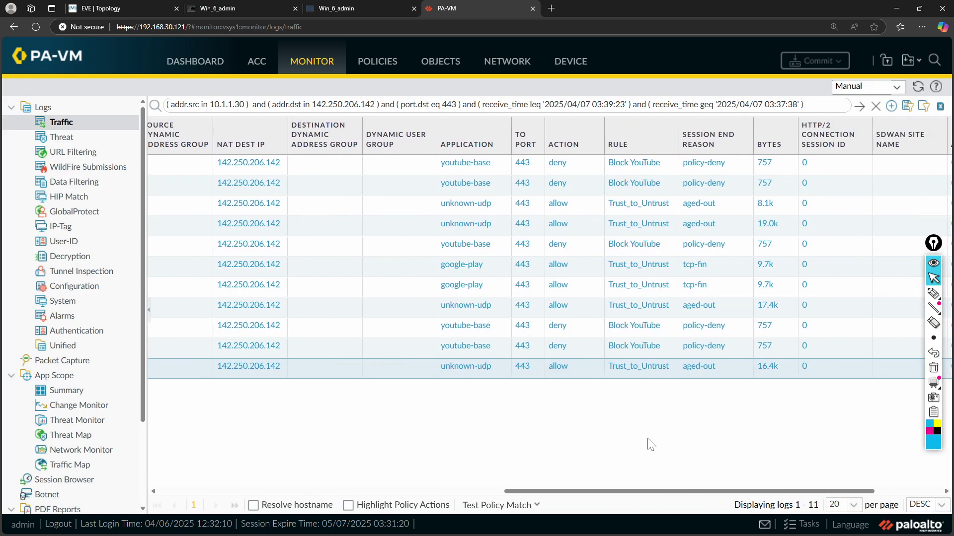
pyautogui.click(559, 167)
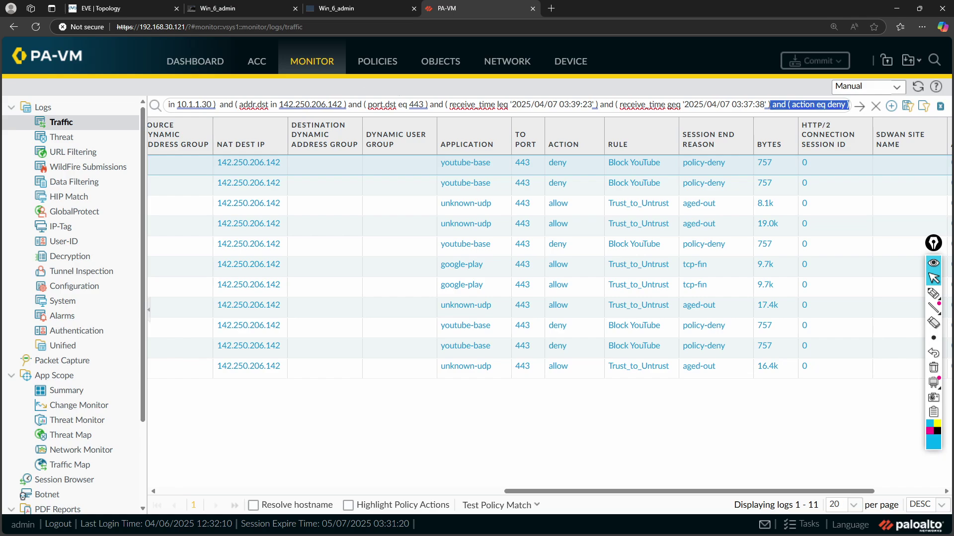
pyautogui.click(825, 105)
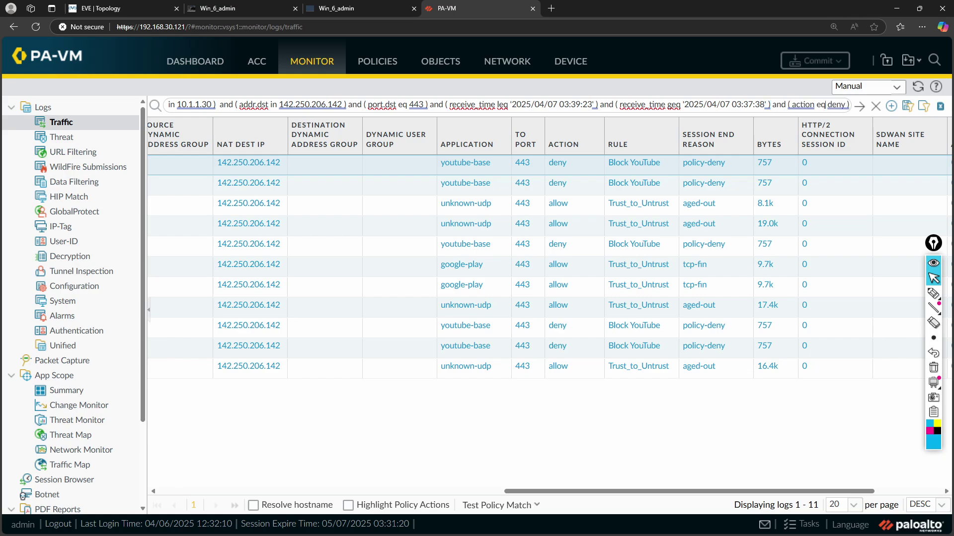
pyautogui.press('Return')
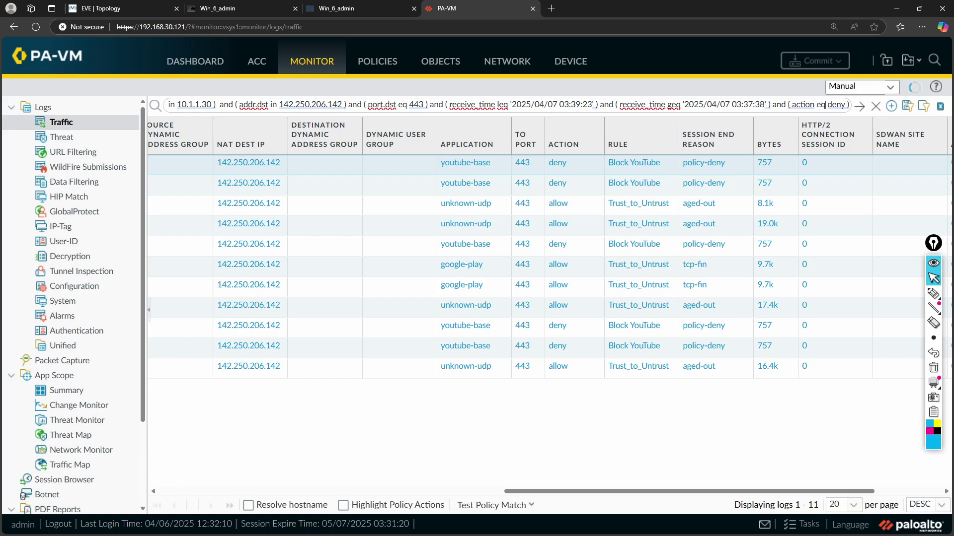
# Review the denied entries' times and rule, search the security policies for "Block Youtube", and examine the matching rule's settings
pyautogui.hscroll(5, 717, 397)
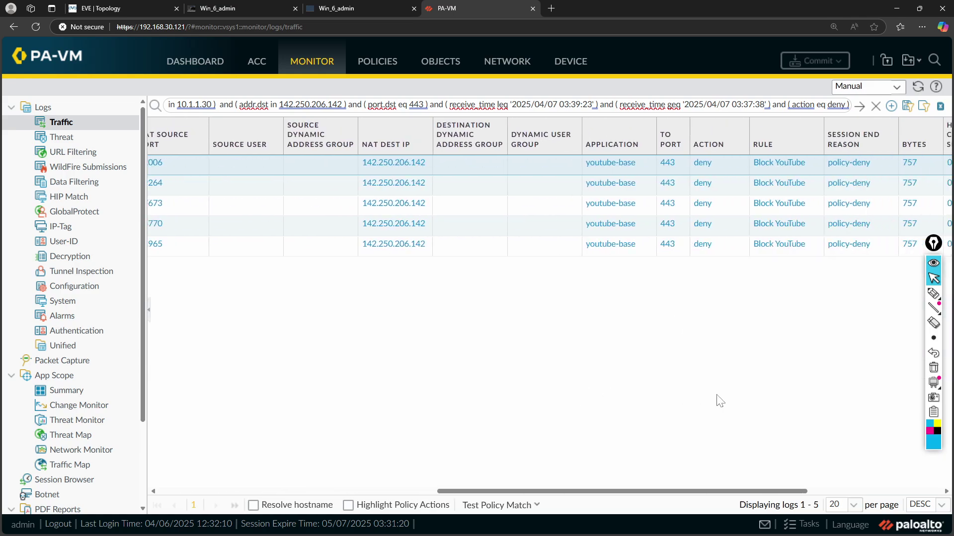
pyautogui.hscroll(-5, 718, 398)
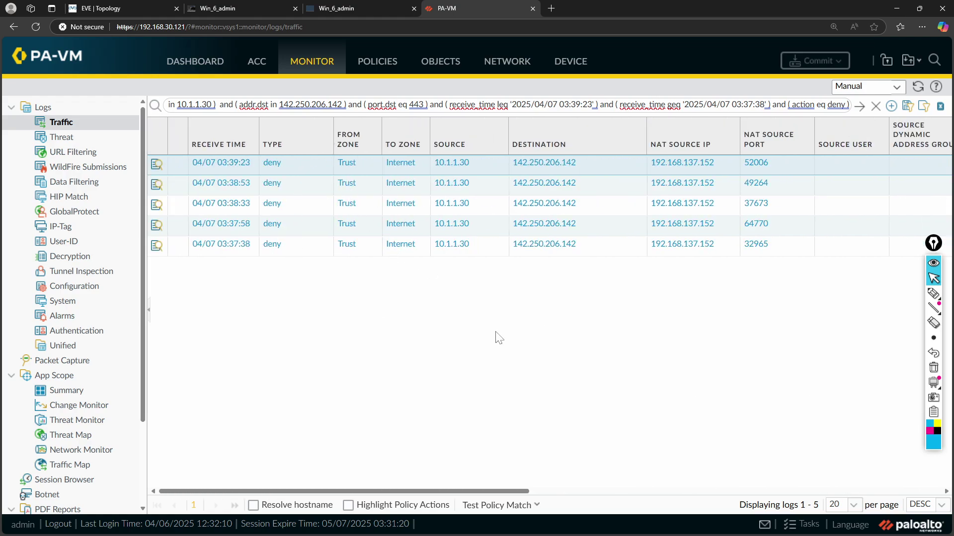
pyautogui.hscroll(3, 498, 338)
pyautogui.hscroll(4, 496, 332)
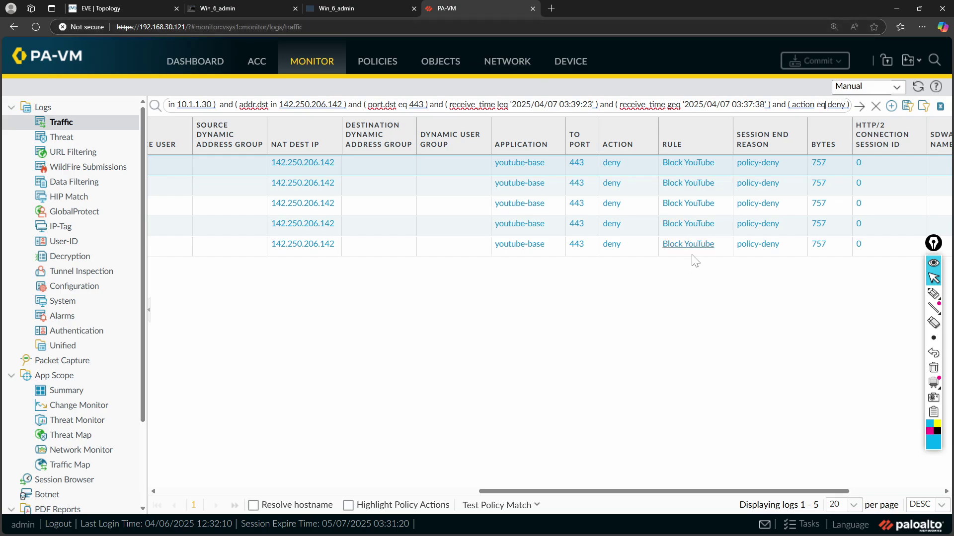
pyautogui.click(373, 70)
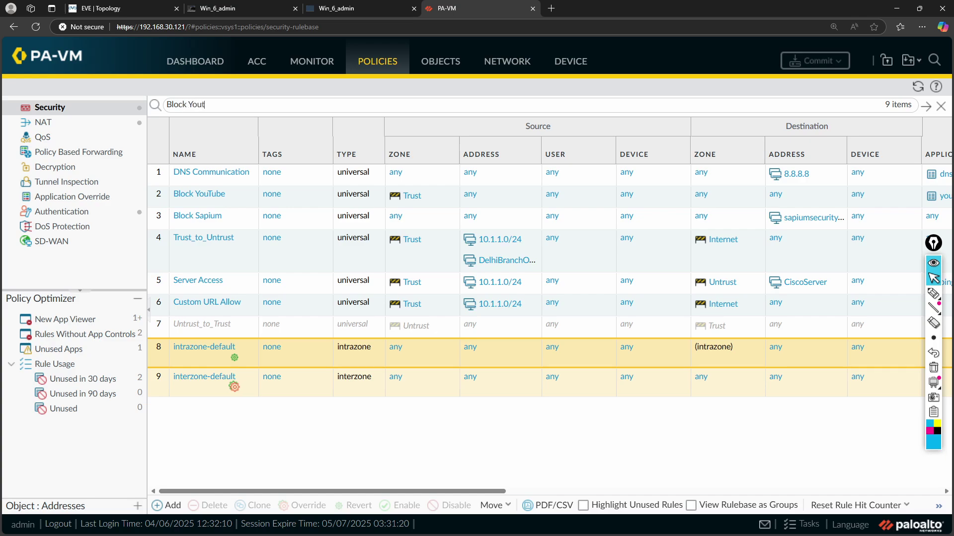
pyautogui.press('Return')
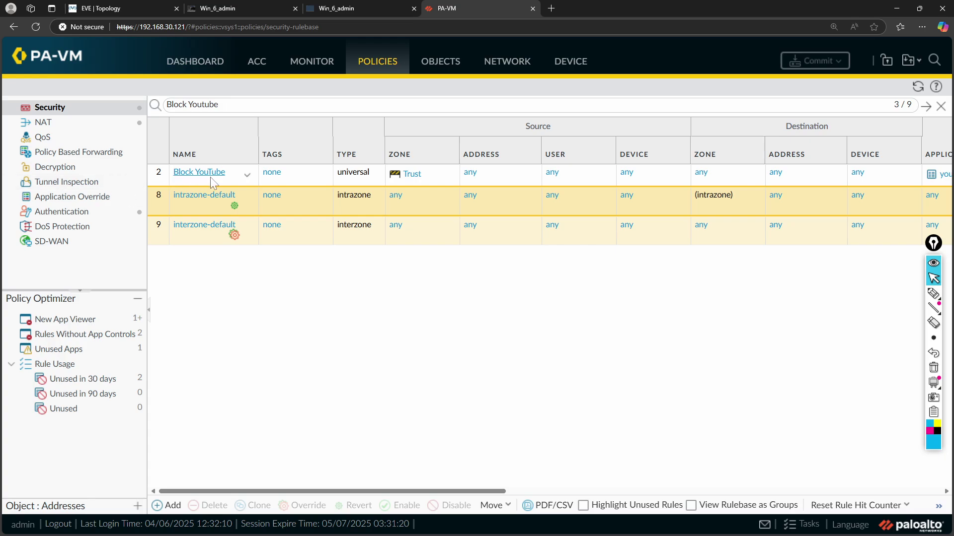
pyautogui.moveTo(219, 105); pyautogui.dragTo(163, 104)
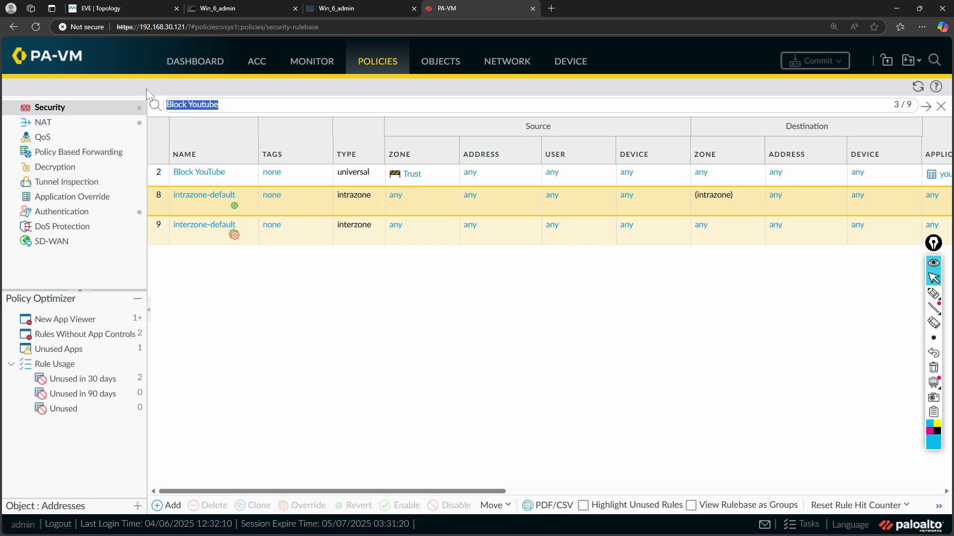
pyautogui.click(227, 289)
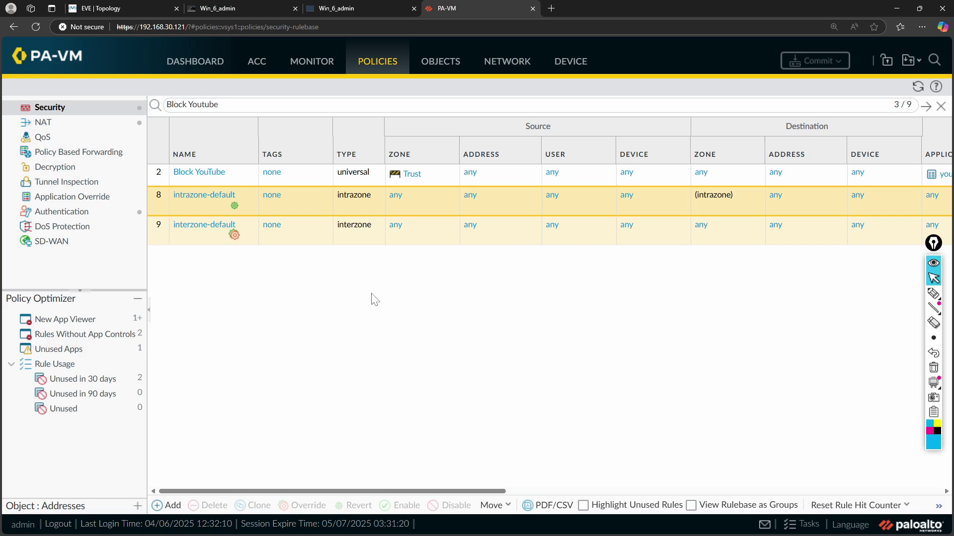
pyautogui.hscroll(8, 373, 298)
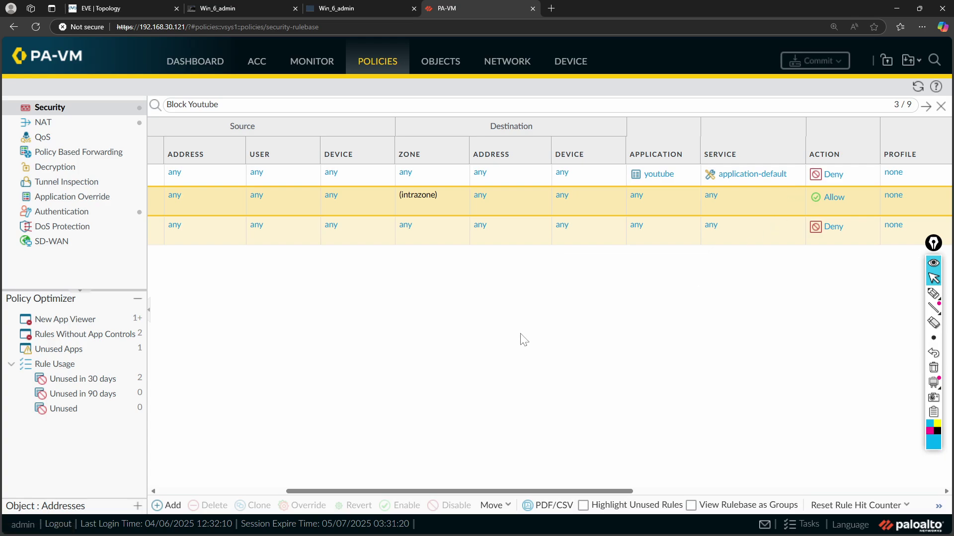
pyautogui.hscroll(-8, 521, 336)
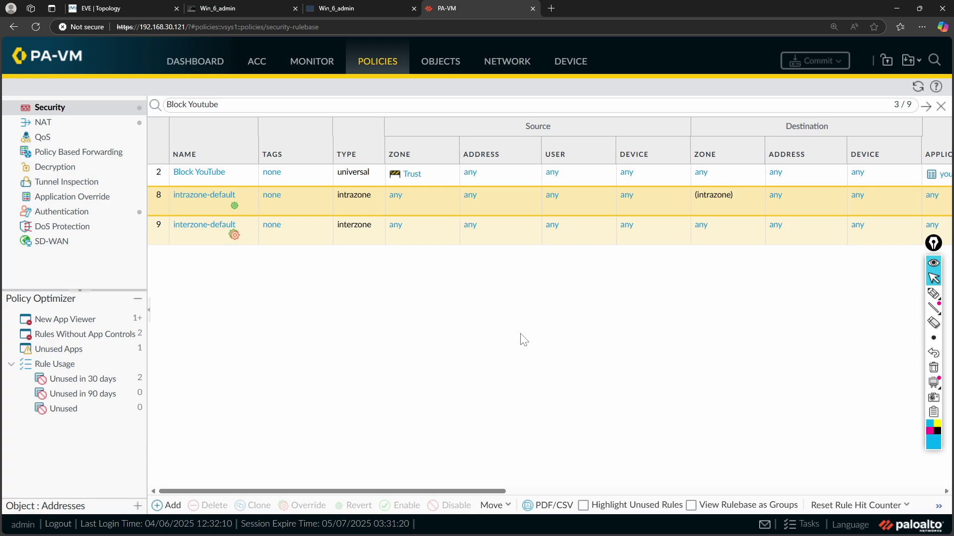
# Clear the rule search and compare the positions of the DNS Communication and Block YouTube rules in the full rulebase
pyautogui.click(941, 107)
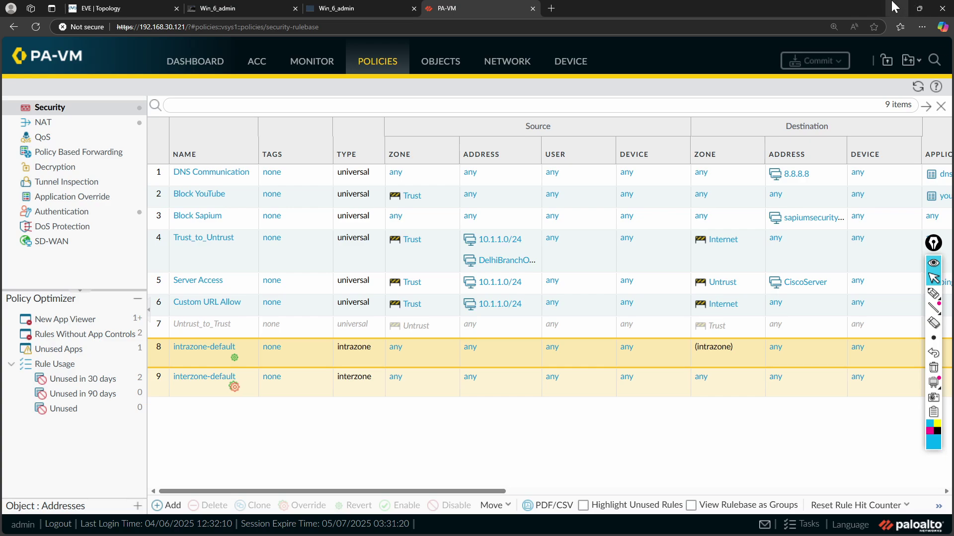
pyautogui.click(158, 203)
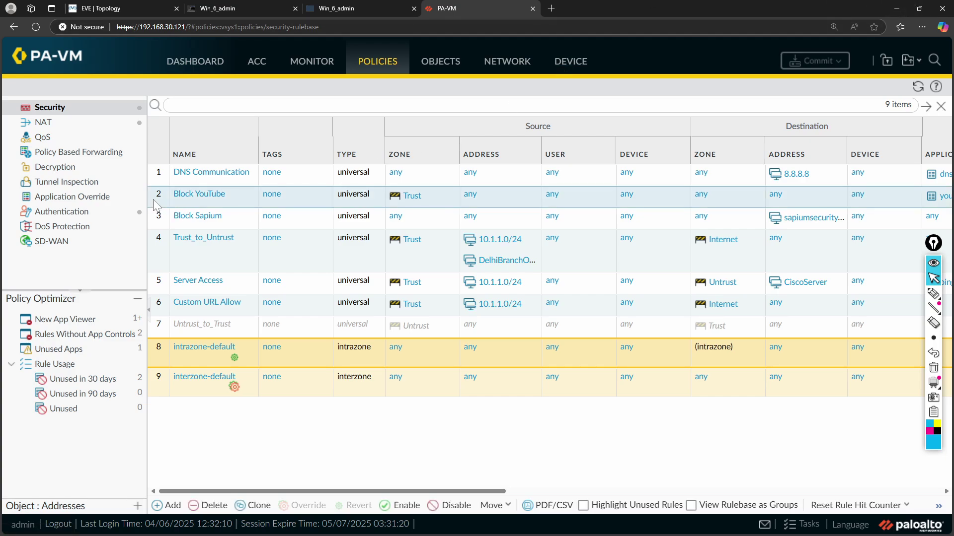
pyautogui.click(158, 184)
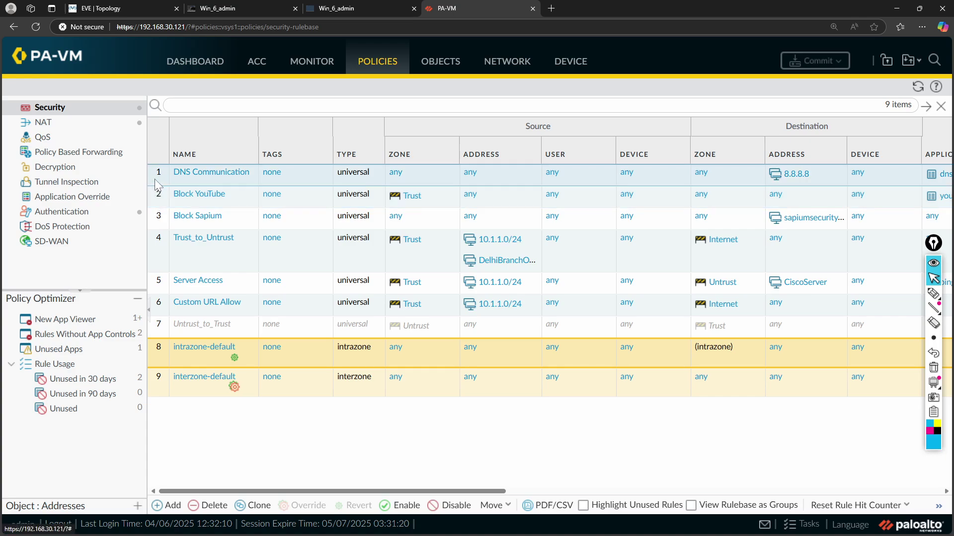
pyautogui.rightClick(158, 185)
pyautogui.click(359, 465)
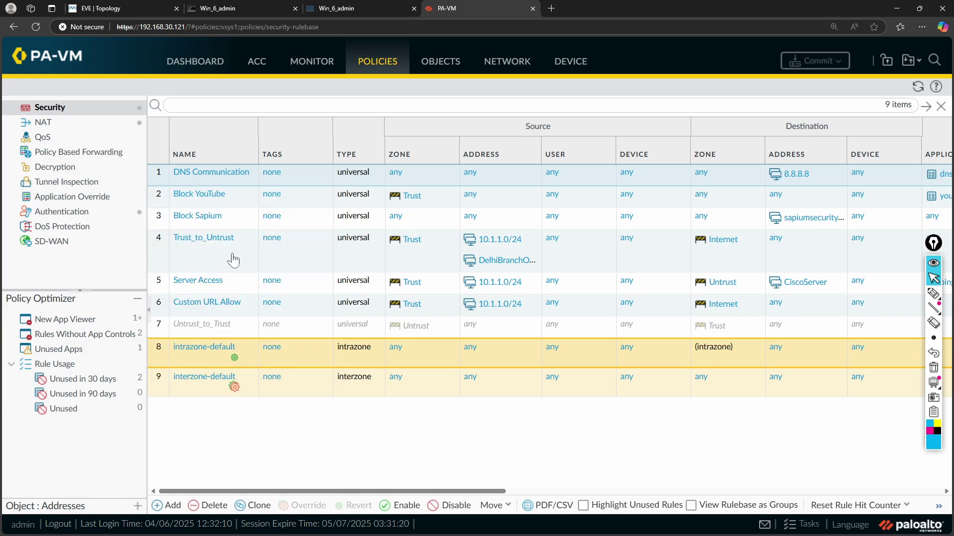
pyautogui.click(151, 203)
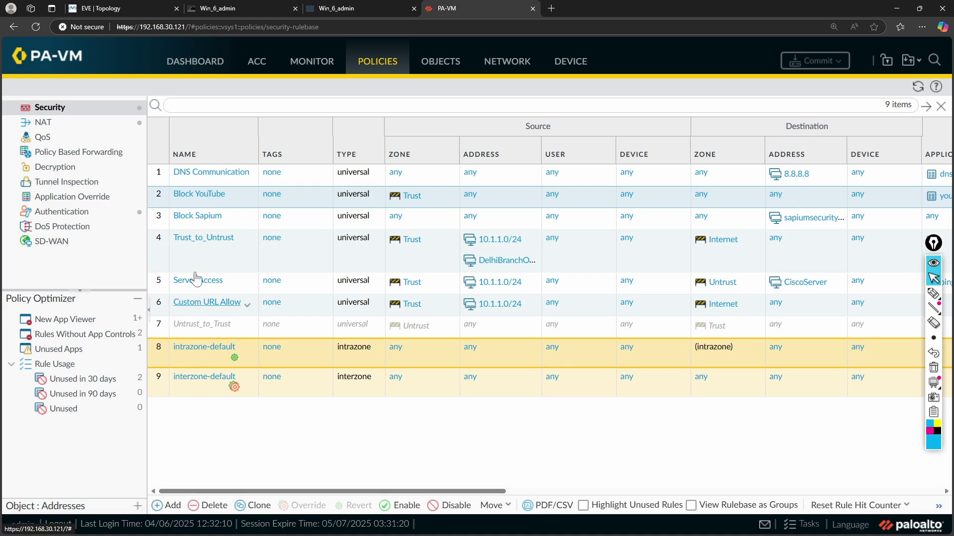
pyautogui.click(161, 181)
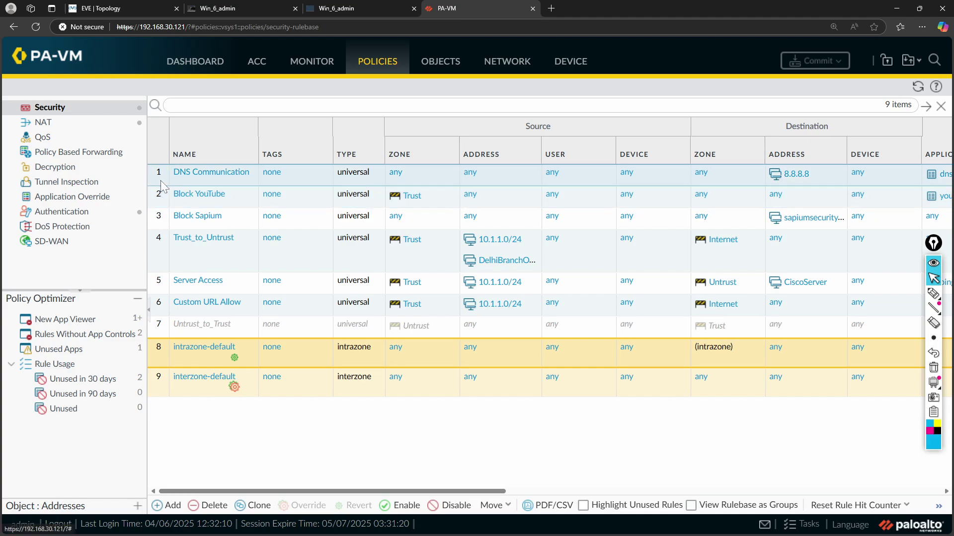
# Start a new security policy rule named "Allow Youtube" and add Trust as its source zone
pyautogui.click(171, 508)
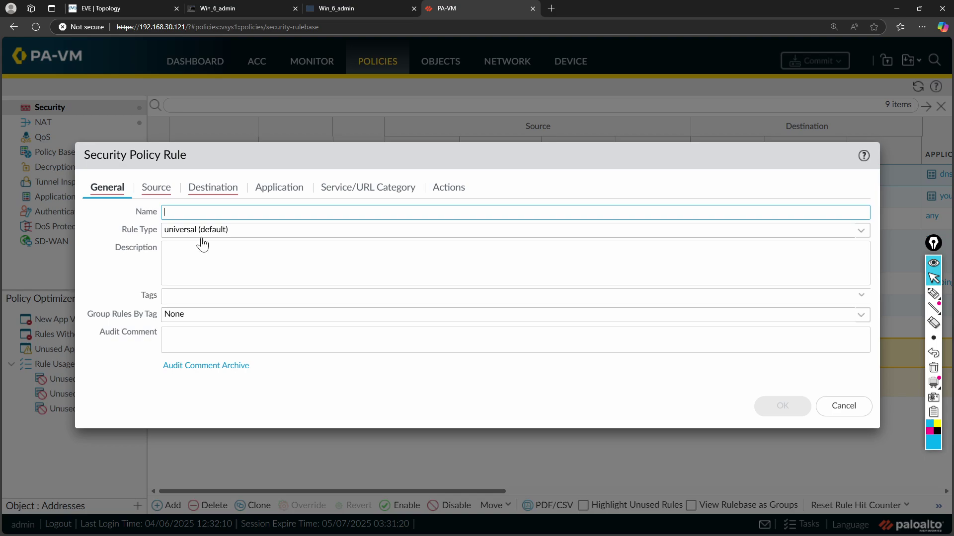
pyautogui.write('Allow Youtube')
pyautogui.click(156, 188)
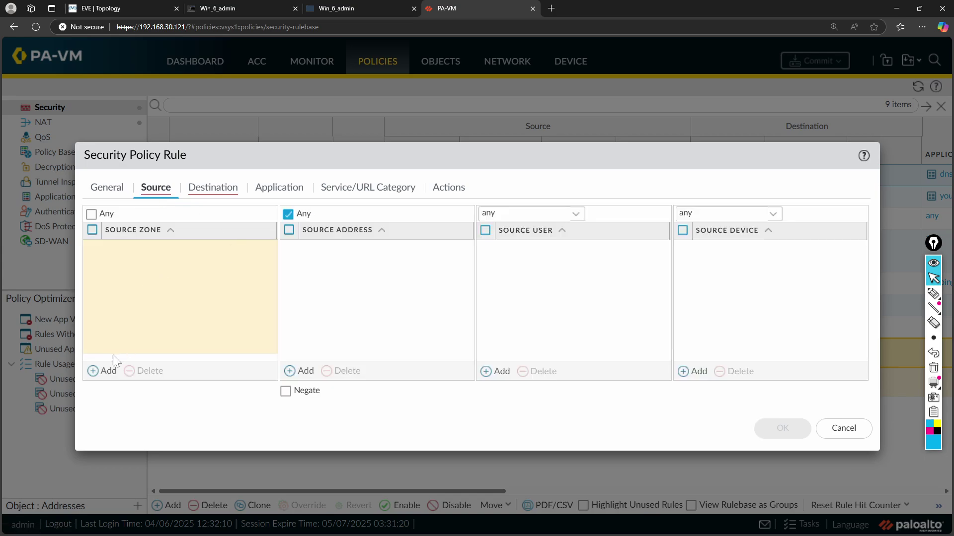
pyautogui.click(107, 372)
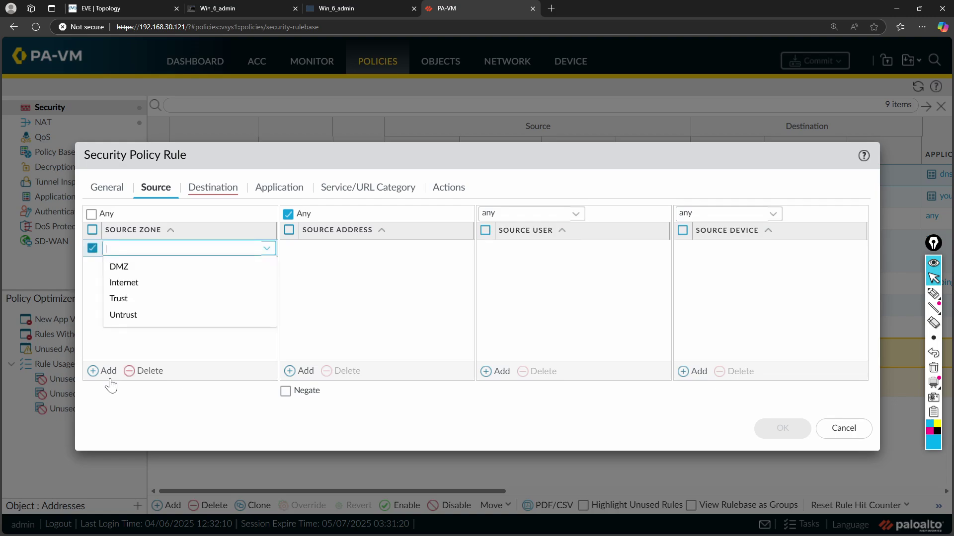
pyautogui.click(125, 300)
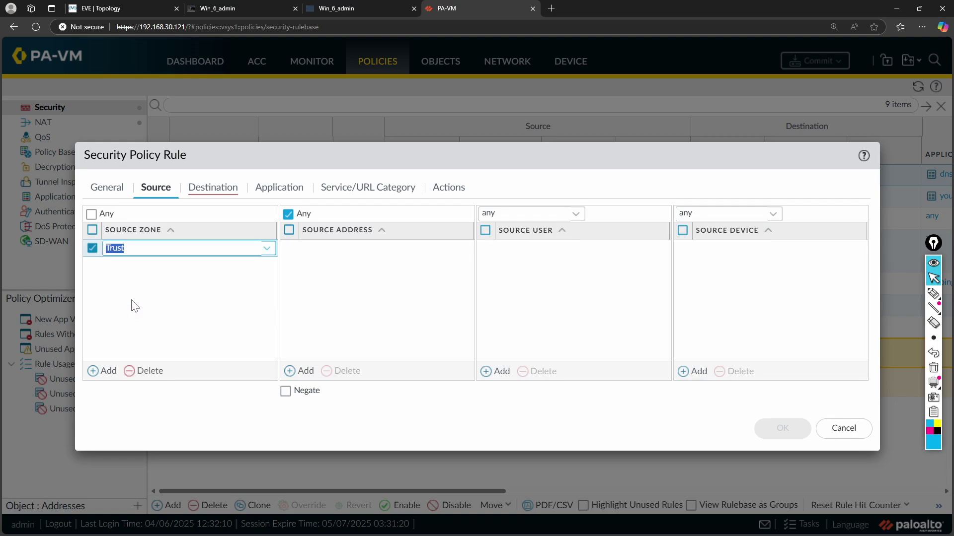
pyautogui.click(357, 284)
# Add 10.1.1.30 as the source address of the new rule
pyautogui.click(303, 371)
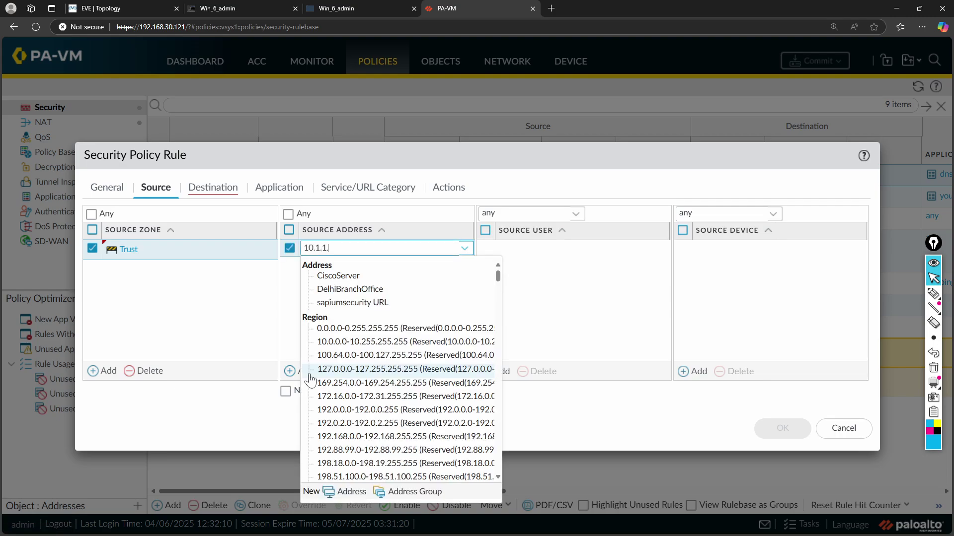
pyautogui.write('10.1.1.30')
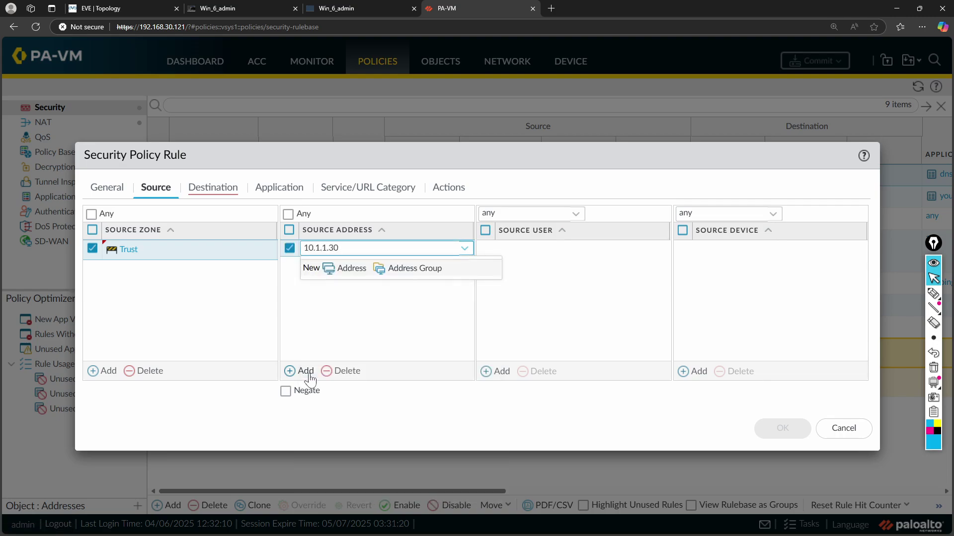
pyautogui.click(376, 341)
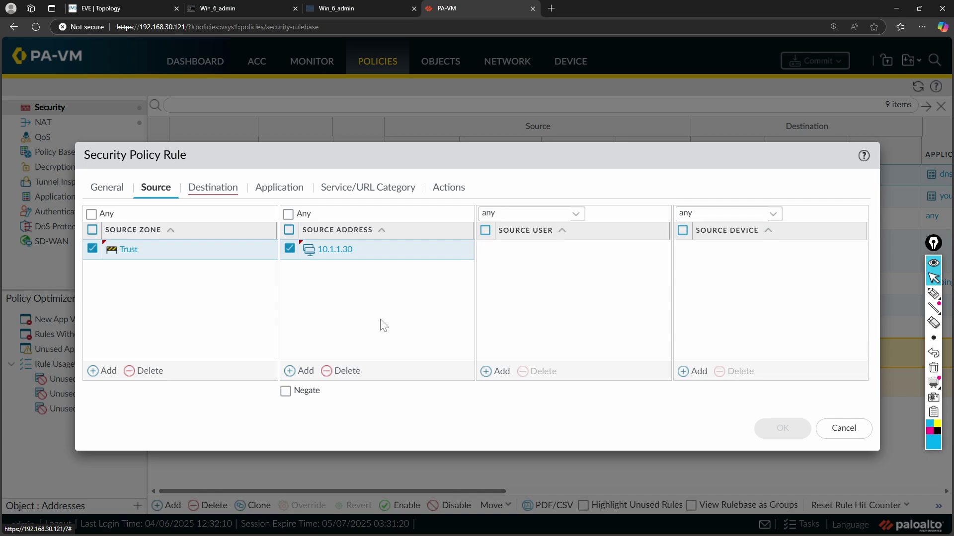
# Circle the source address 10.1.1.30 with the annotation pen, handwrite a circled "user" above it, and draw an arrow pointing to the address
pyautogui.moveTo(933, 296)
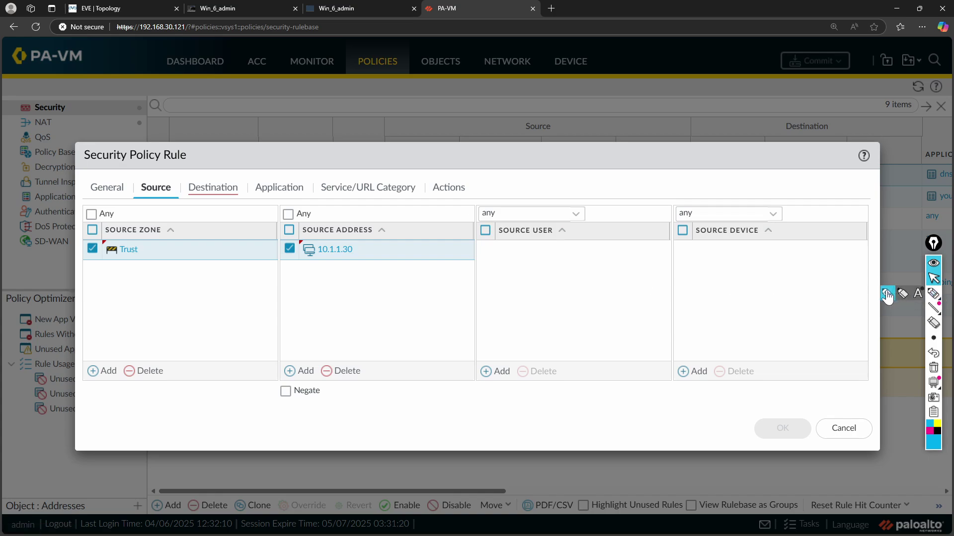
pyautogui.click(887, 296)
pyautogui.moveTo(345, 237)
pyautogui.mouseDown()
pyautogui.moveTo(311, 228)
pyautogui.moveTo(373, 262)
pyautogui.moveTo(350, 229)
pyautogui.mouseUp()
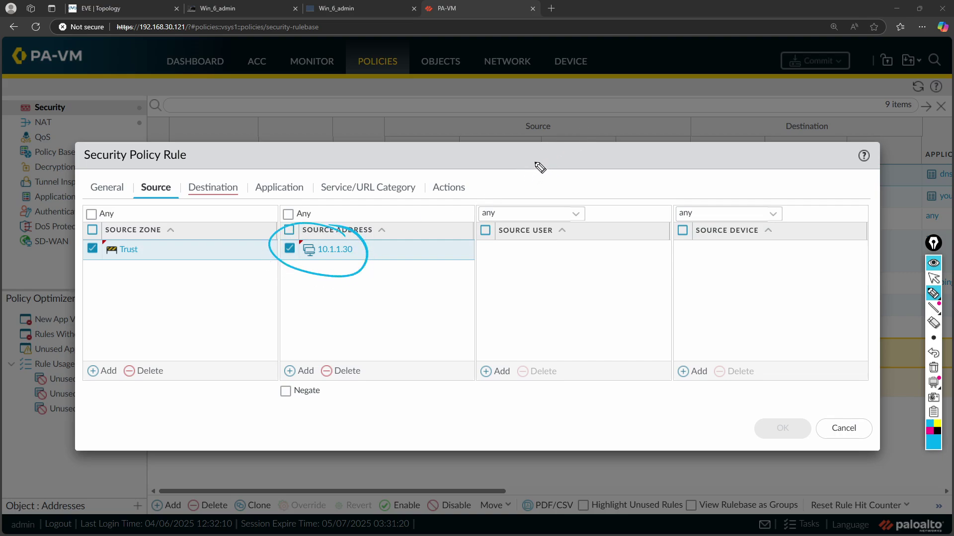
pyautogui.moveTo(526, 154)
pyautogui.mouseDown()
pyautogui.moveTo(564, 157)
pyautogui.moveTo(570, 145)
pyautogui.moveTo(579, 164)
pyautogui.mouseUp()
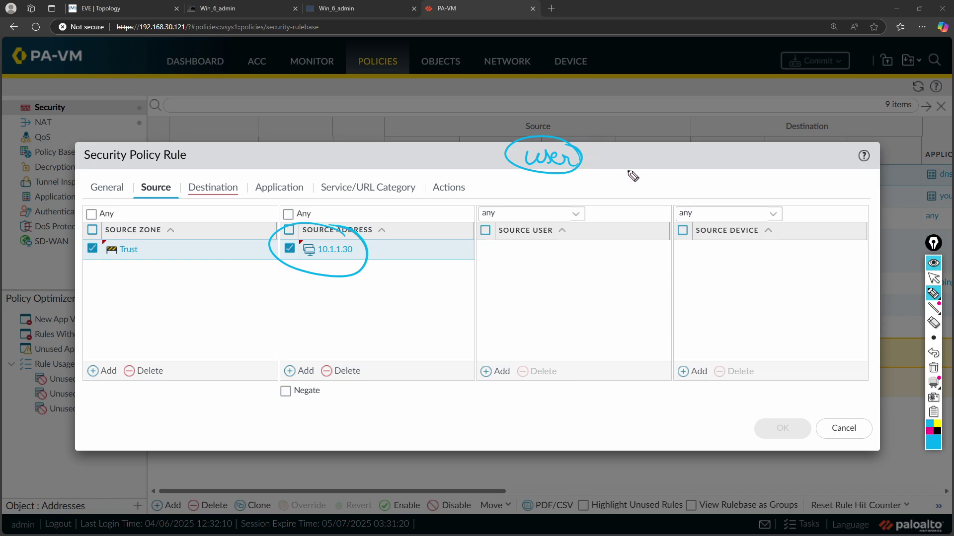
pyautogui.moveTo(323, 283); pyautogui.dragTo(320, 314)
pyautogui.moveTo(317, 282); pyautogui.dragTo(327, 296)
# Handwrite a circled "user" and an underlined "email" with an arrow to "AD" under Source User, and erase all annotations
pyautogui.moveTo(532, 242)
pyautogui.mouseDown()
pyautogui.moveTo(502, 243)
pyautogui.moveTo(512, 275)
pyautogui.moveTo(562, 245)
pyautogui.moveTo(529, 241)
pyautogui.mouseUp()
pyautogui.moveTo(486, 248)
pyautogui.mouseDown()
pyautogui.moveTo(522, 262)
pyautogui.moveTo(539, 252)
pyautogui.mouseUp()
pyautogui.moveTo(493, 281); pyautogui.dragTo(560, 293)
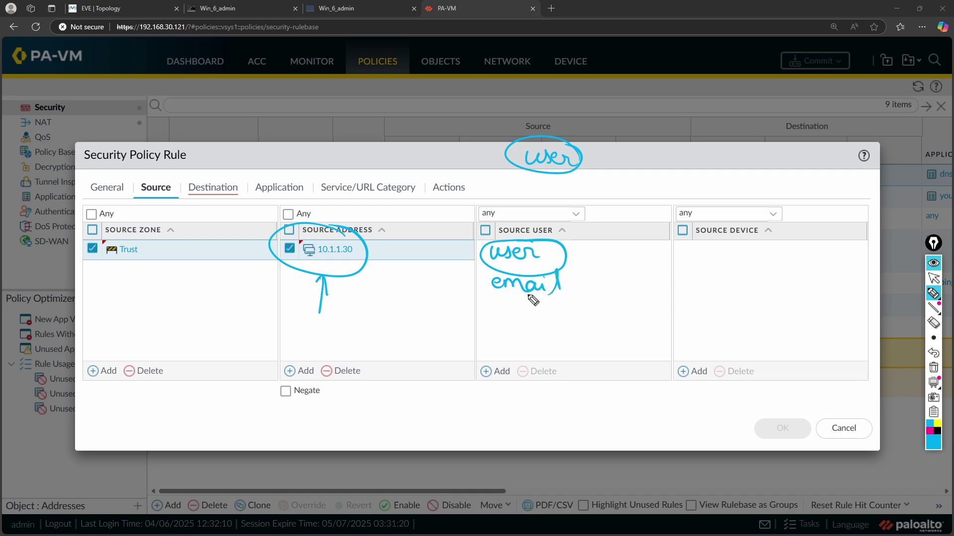
pyautogui.moveTo(490, 298); pyautogui.dragTo(554, 298)
pyautogui.moveTo(562, 270)
pyautogui.mouseDown()
pyautogui.moveTo(627, 268)
pyautogui.moveTo(616, 288)
pyautogui.mouseUp()
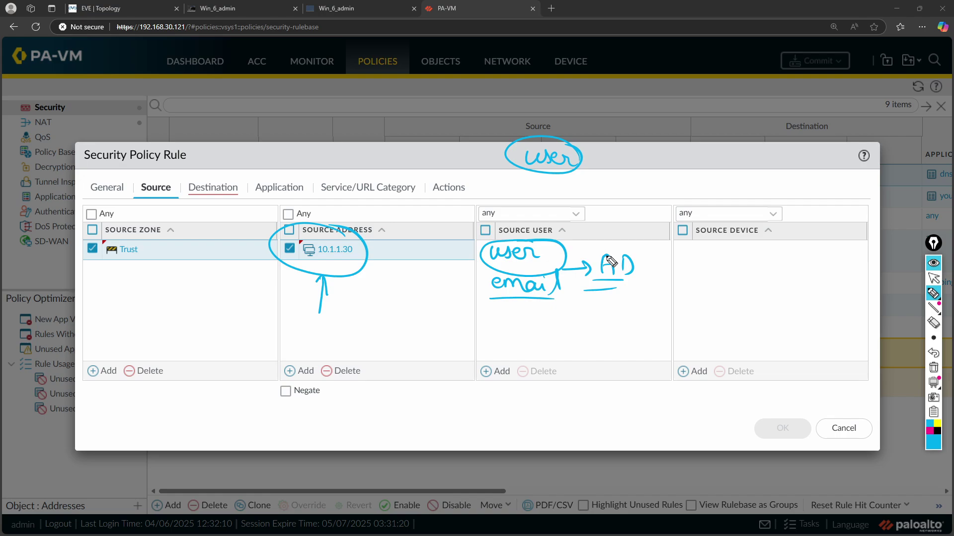
pyautogui.hotkey('ctrl', 'shift', '7')
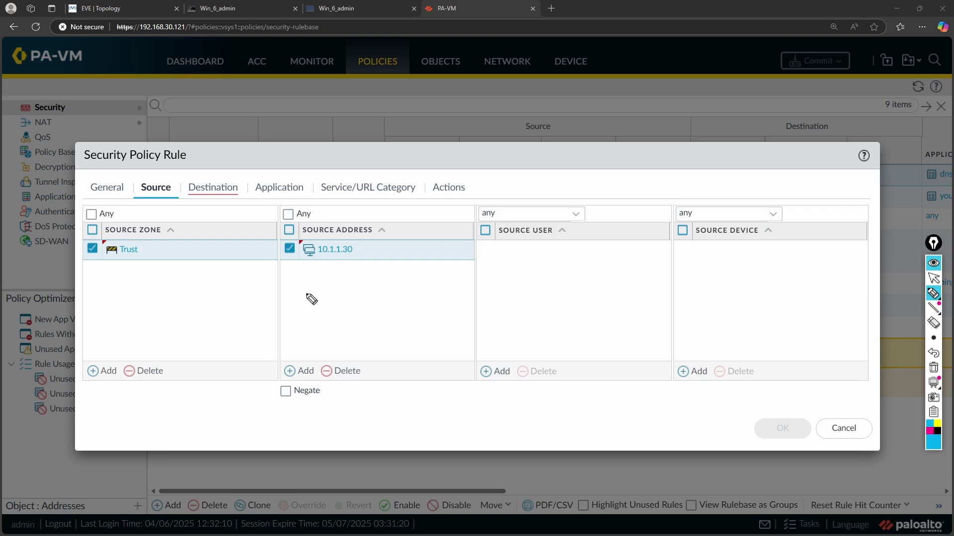
# Handwrite an underlined "Recorded" with an arrow to an underlined "$50" over the rule dialog, and return to the normal pointer
pyautogui.moveTo(303, 291)
pyautogui.mouseDown()
pyautogui.moveTo(304, 301)
pyautogui.moveTo(305, 285)
pyautogui.moveTo(394, 317)
pyautogui.mouseUp()
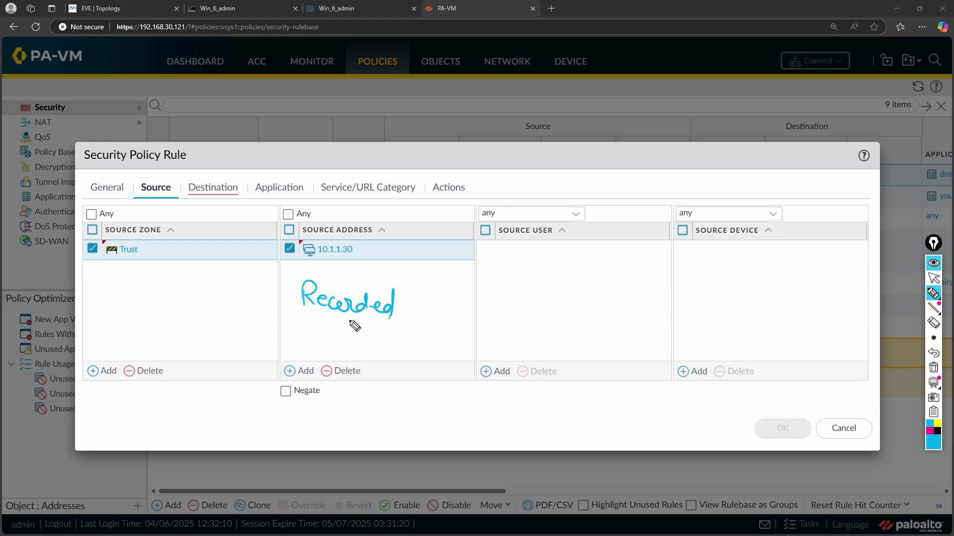
pyautogui.moveTo(297, 319); pyautogui.dragTo(397, 327)
pyautogui.moveTo(406, 304)
pyautogui.mouseDown()
pyautogui.moveTo(446, 305)
pyautogui.moveTo(438, 314)
pyautogui.moveTo(461, 304)
pyautogui.moveTo(458, 314)
pyautogui.mouseUp()
pyautogui.moveTo(482, 305)
pyautogui.mouseDown()
pyautogui.moveTo(482, 316)
pyautogui.moveTo(483, 303)
pyautogui.moveTo(449, 329)
pyautogui.moveTo(511, 334)
pyautogui.mouseUp()
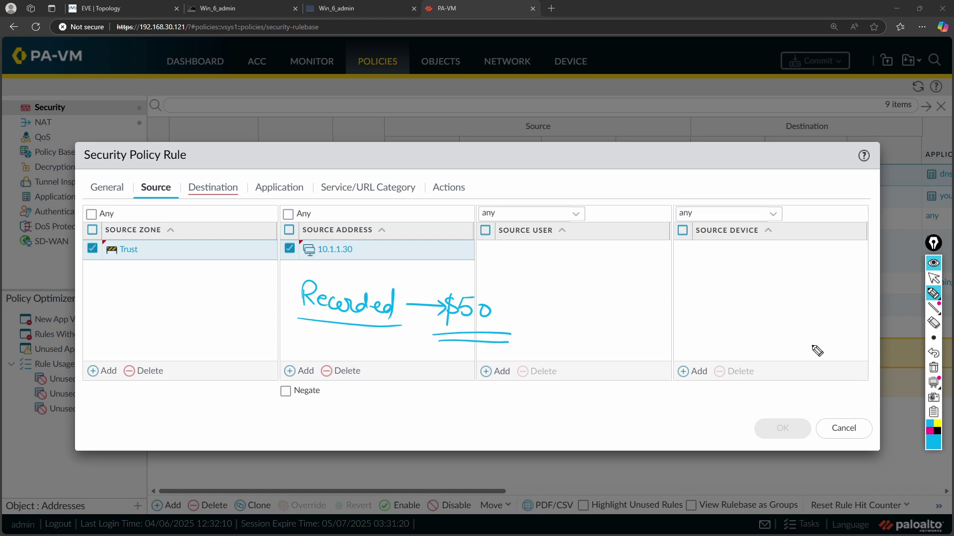
pyautogui.click(931, 278)
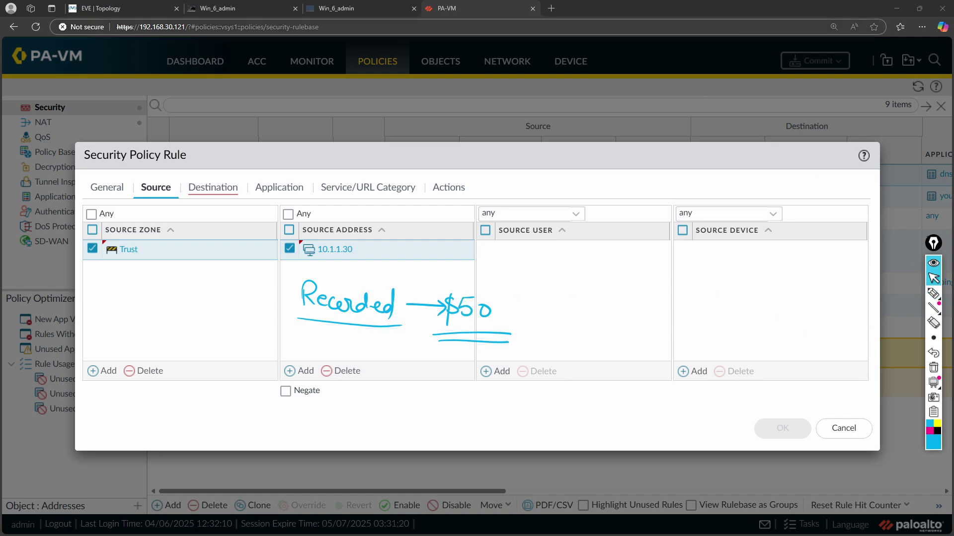
# Open learn.sapiumsecurity.com in a new browser tab and erase the handwritten annotations
pyautogui.click(552, 9)
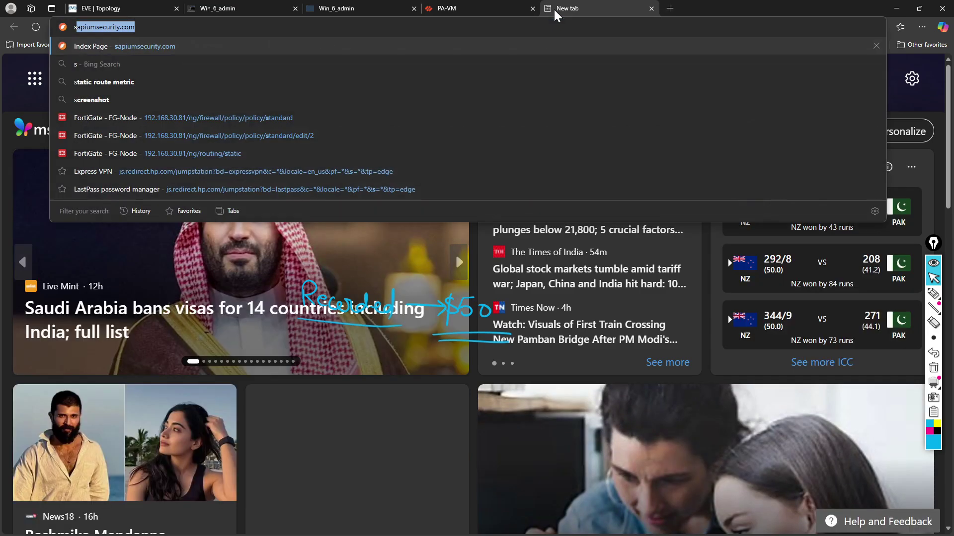
pyautogui.write('le')
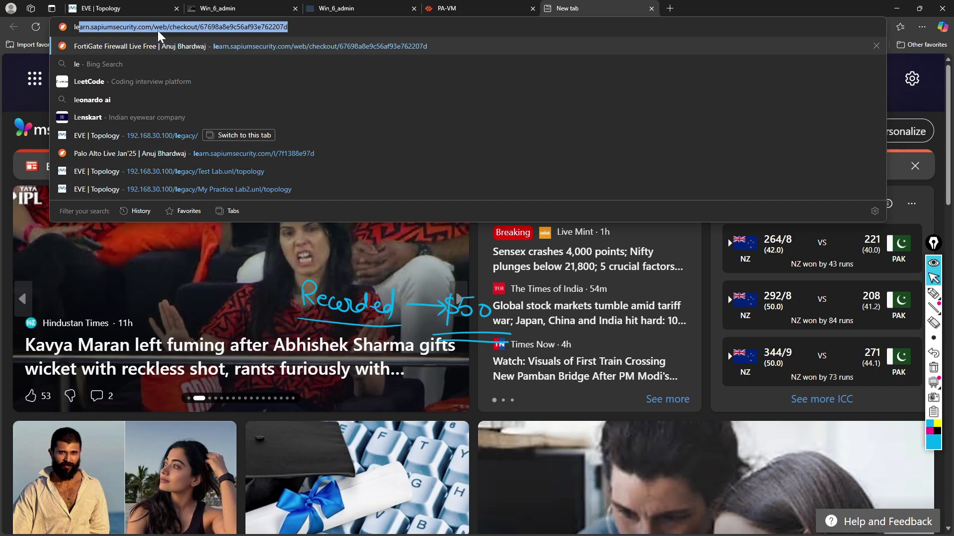
pyautogui.write('arn.sapiumsecurity.com/')
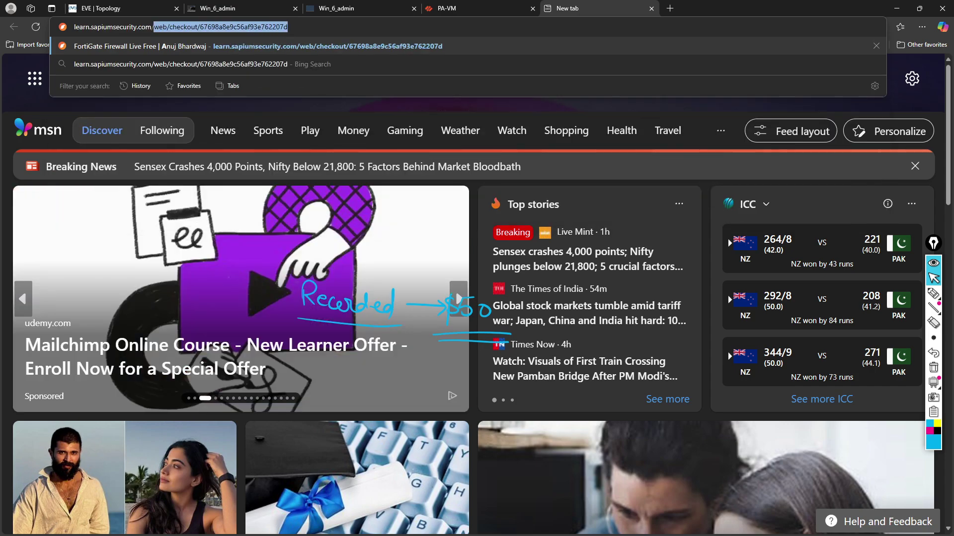
pyautogui.press('BackSpace')
pyautogui.press('Return')
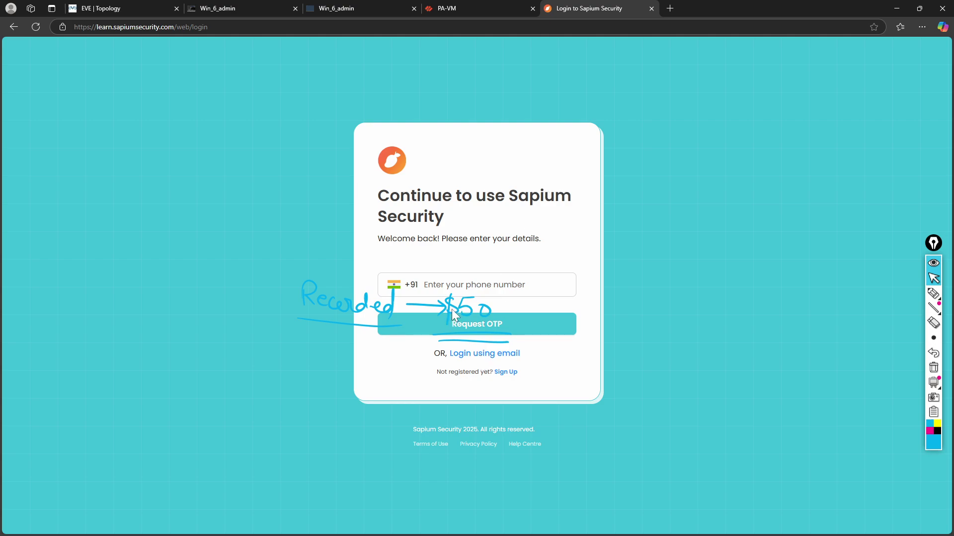
pyautogui.click(933, 367)
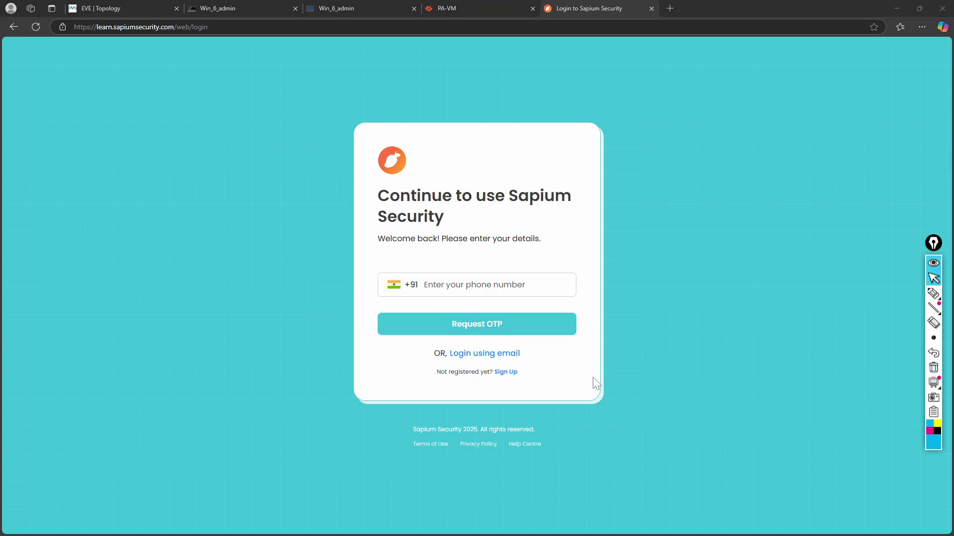
# Separate the Sapium Security tab into its own window and show its Palo Alto Firewall Jan'25 course page maximized
pyautogui.moveTo(590, 7); pyautogui.dragTo(1, 198)
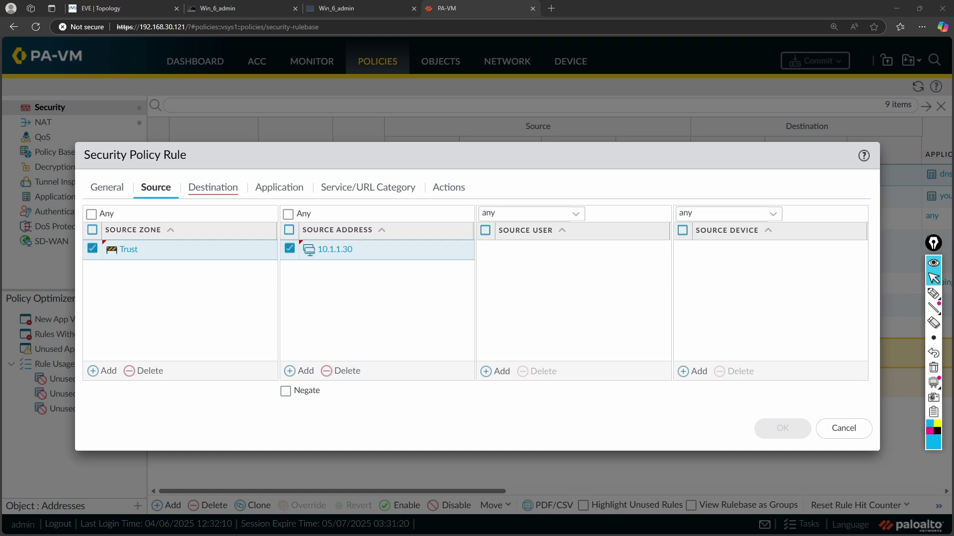
pyautogui.moveTo(0, 9); pyautogui.dragTo(272, 43)
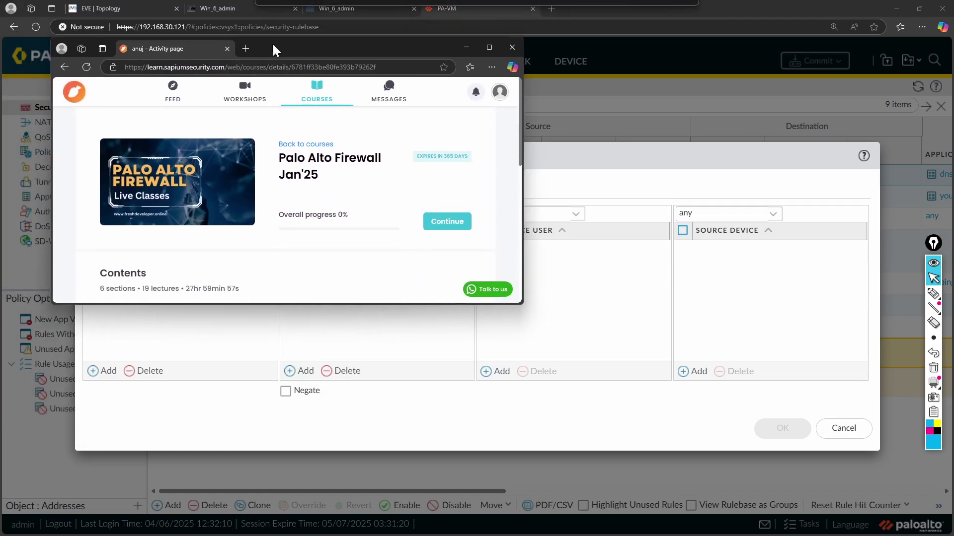
pyautogui.doubleClick(364, 49)
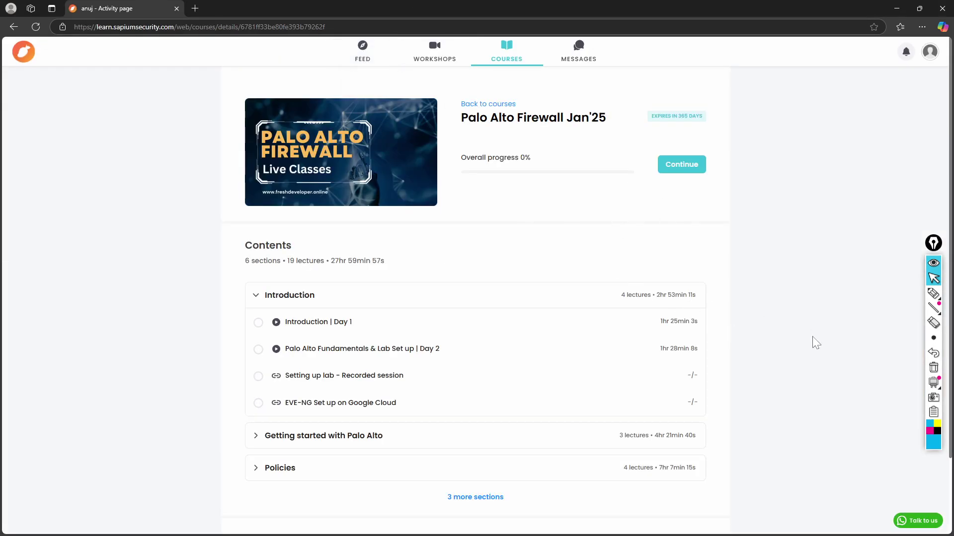
# Review the Palo Alto Firewall Jan'25 course overview and highlight the total duration in its contents summary
pyautogui.scroll(-1, 804, 351)
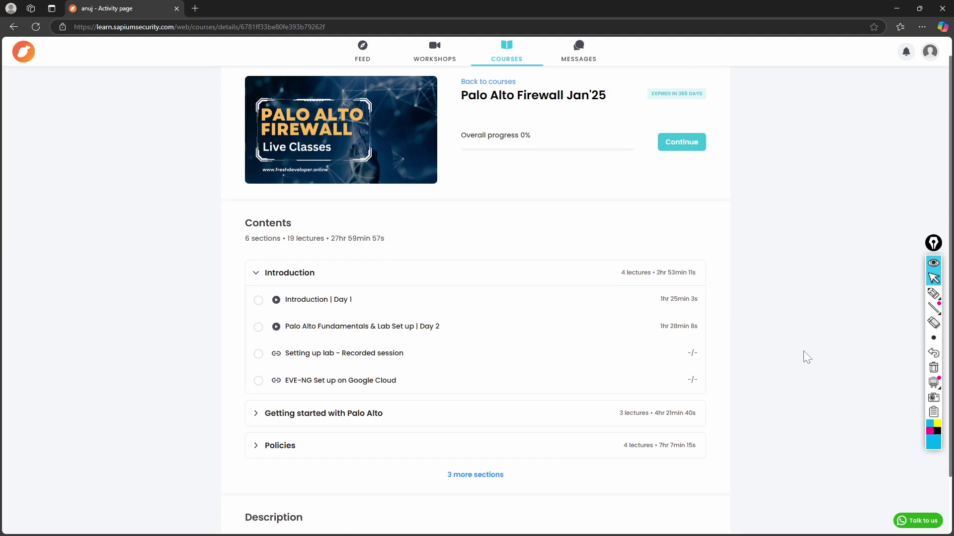
pyautogui.scroll(-2, 803, 351)
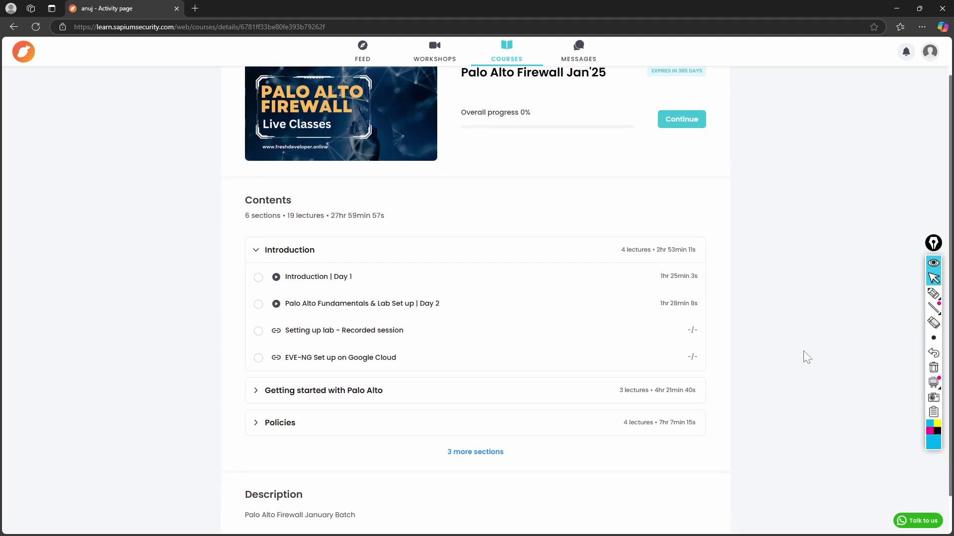
pyautogui.scroll(3, 803, 351)
pyautogui.scroll(-3, 803, 351)
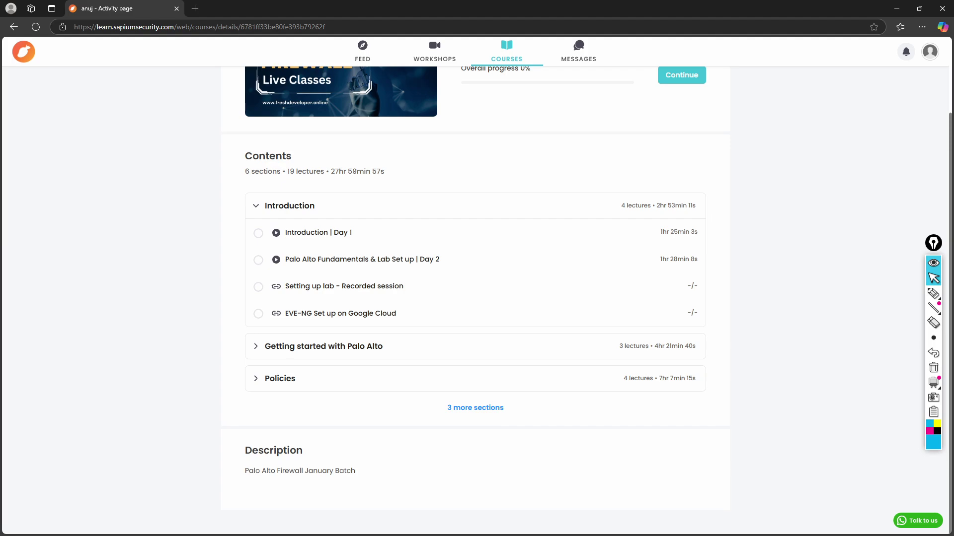
pyautogui.moveTo(391, 174); pyautogui.dragTo(335, 177)
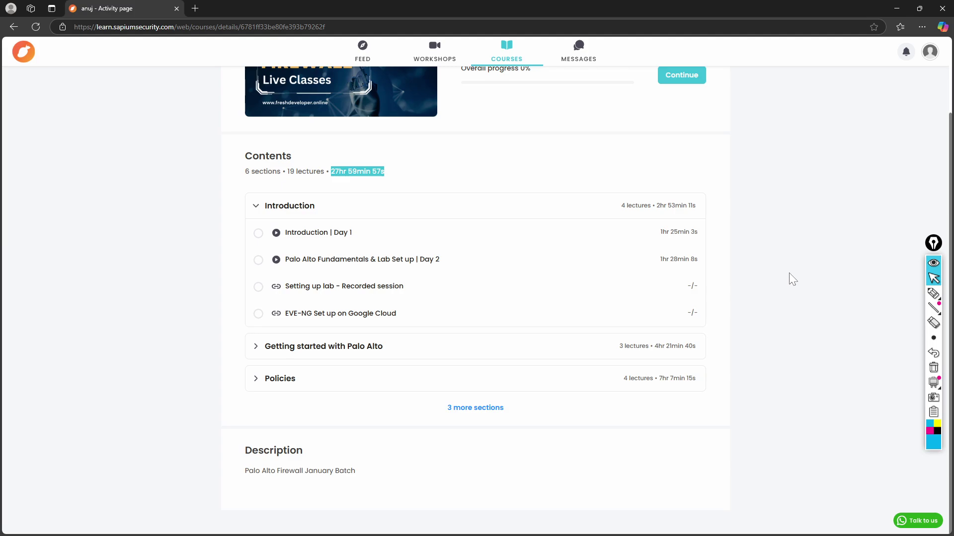
pyautogui.scroll(-1, 789, 273)
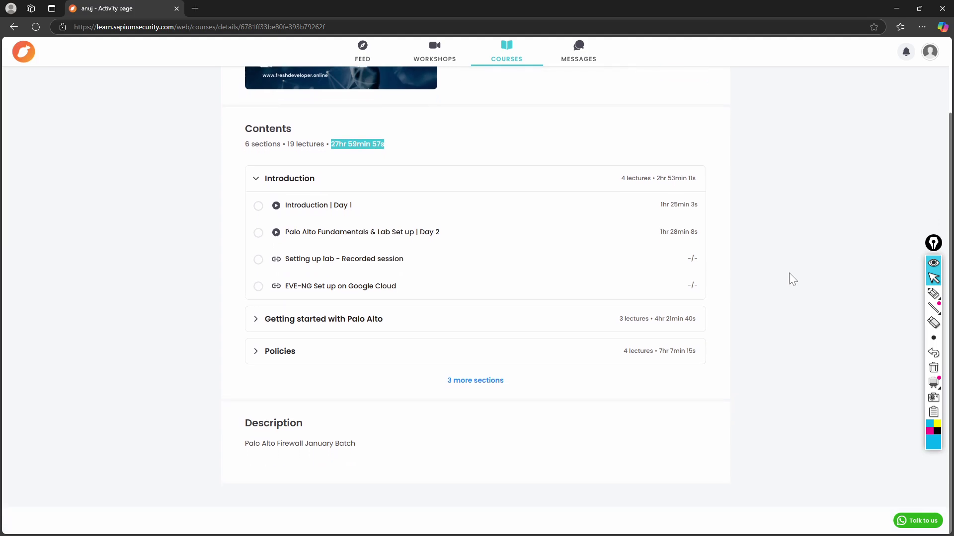
pyautogui.scroll(1, 789, 273)
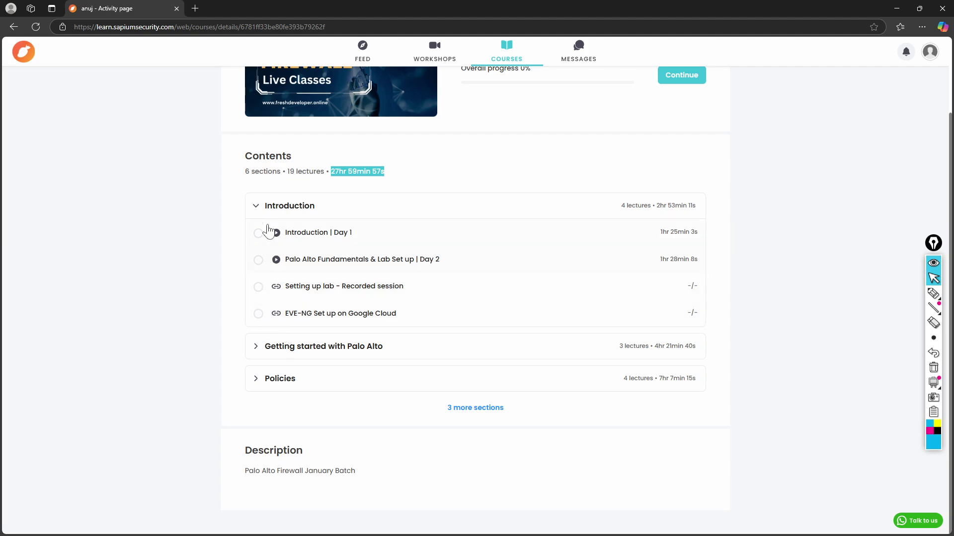
# Examine the lectures under Getting started with Palo Alto, Policies and Security Profiles, revealing the remaining course sections
pyautogui.click(256, 353)
pyautogui.scroll(-2, 256, 353)
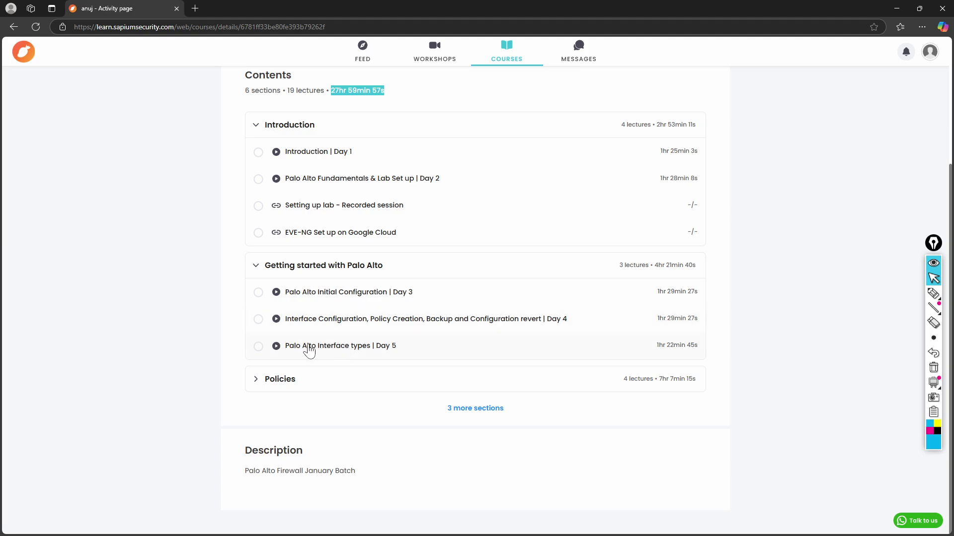
pyautogui.click(256, 381)
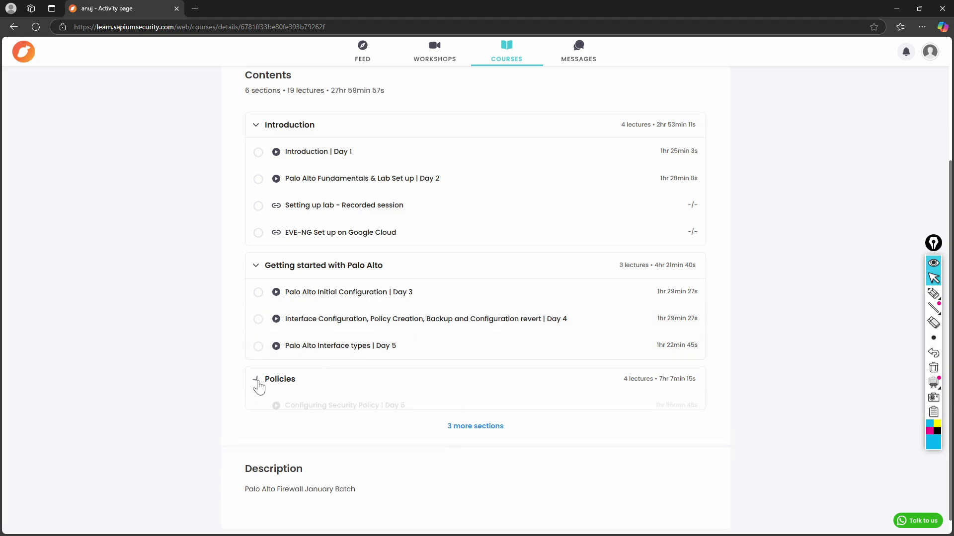
pyautogui.scroll(-2, 308, 370)
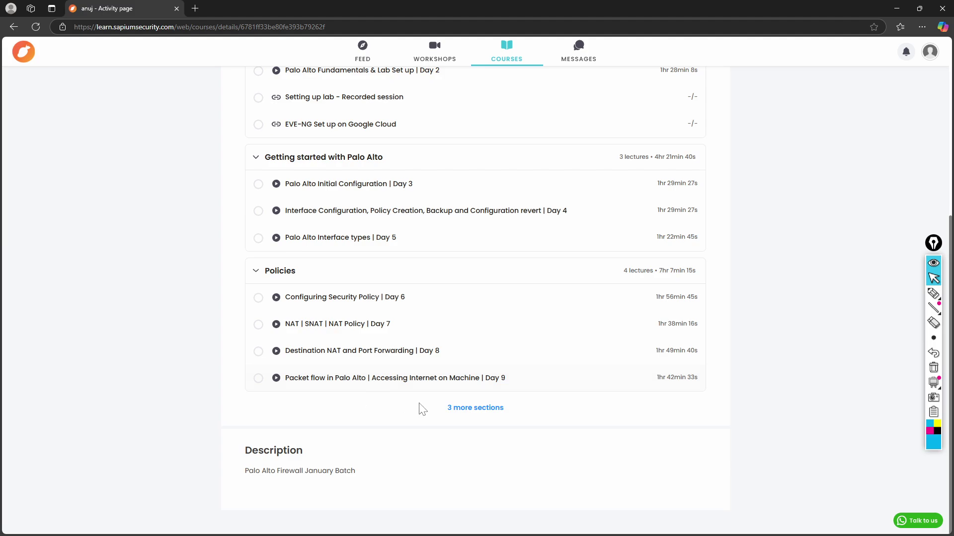
pyautogui.click(453, 408)
pyautogui.scroll(-2, 442, 368)
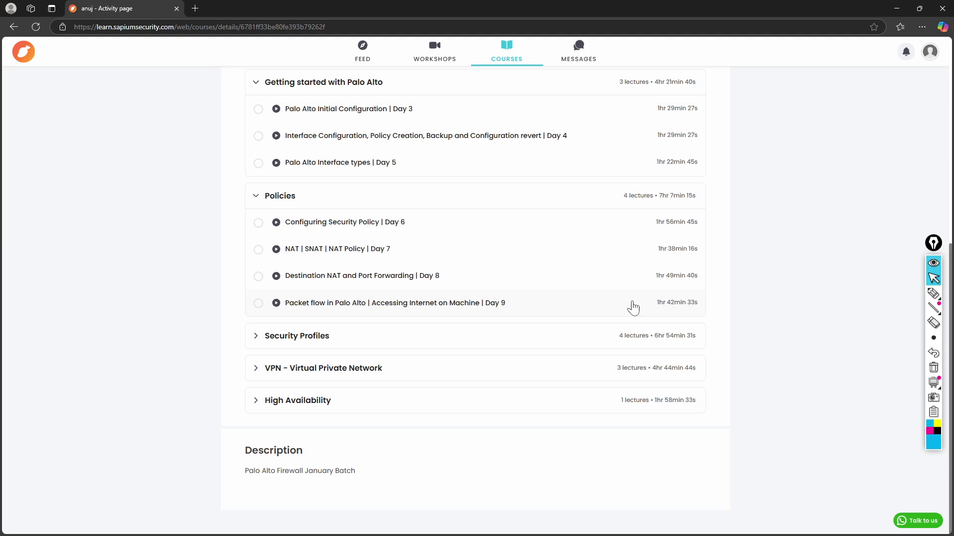
pyautogui.click(256, 345)
pyautogui.scroll(-2, 366, 362)
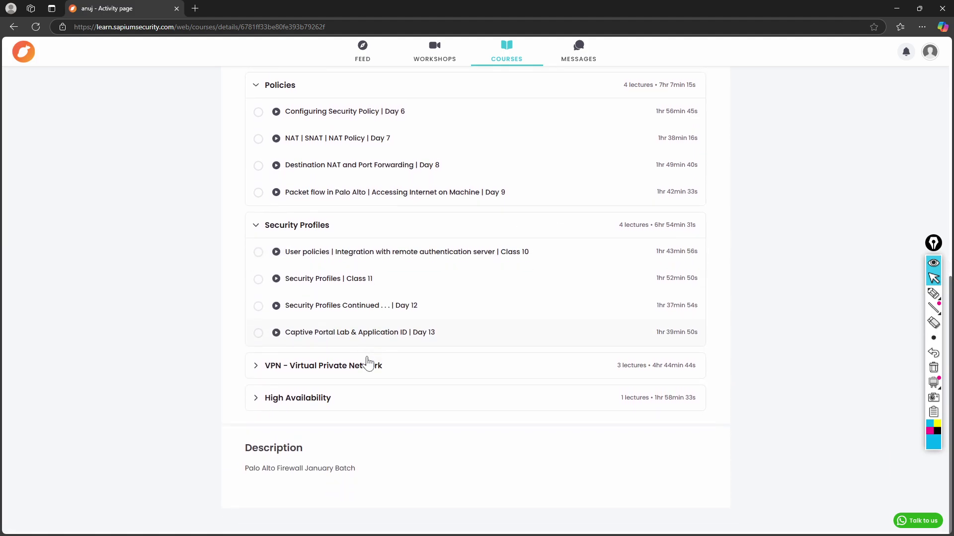
# Examine the lectures under VPN - Virtual Private Network and High Availability, and review the full course contents
pyautogui.click(255, 369)
pyautogui.scroll(-2, 340, 358)
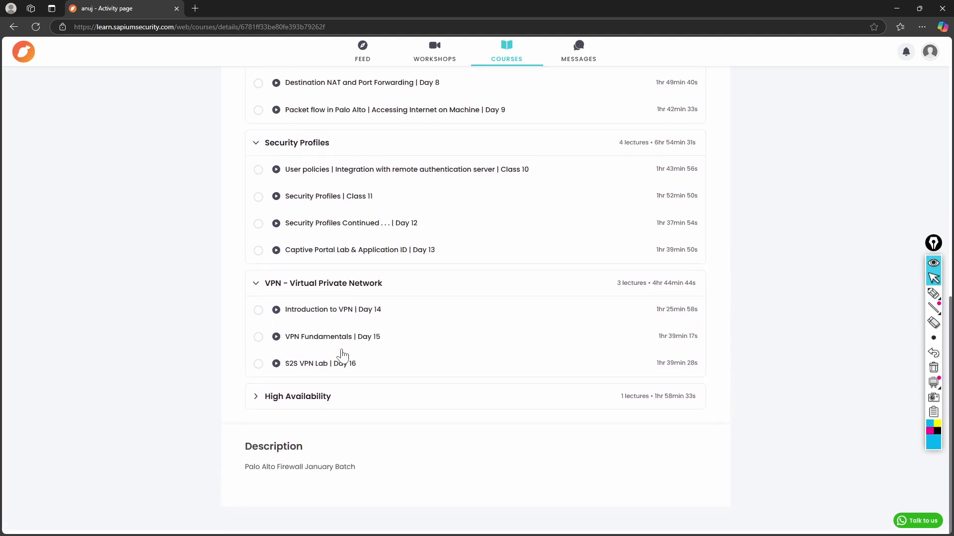
pyautogui.click(254, 402)
pyautogui.scroll(-1, 333, 382)
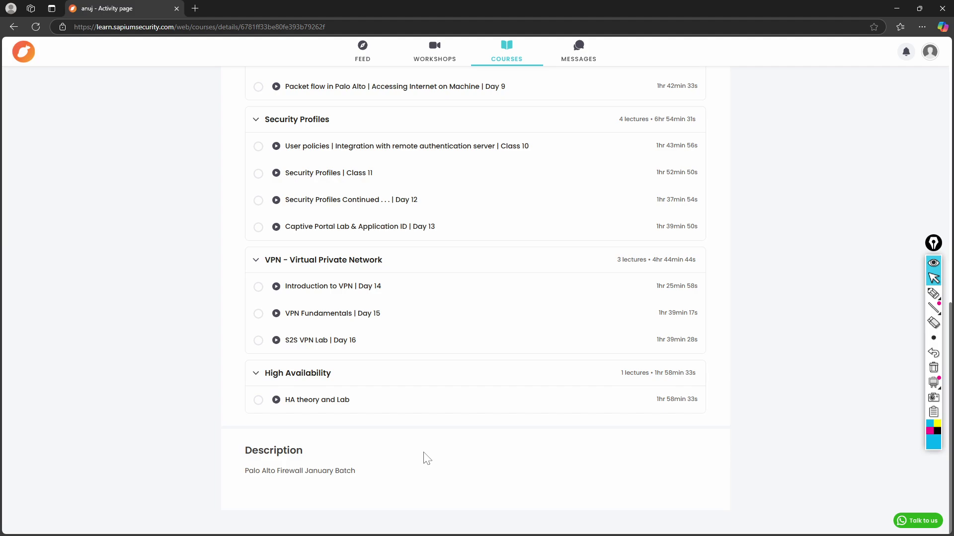
pyautogui.scroll(10, 674, 229)
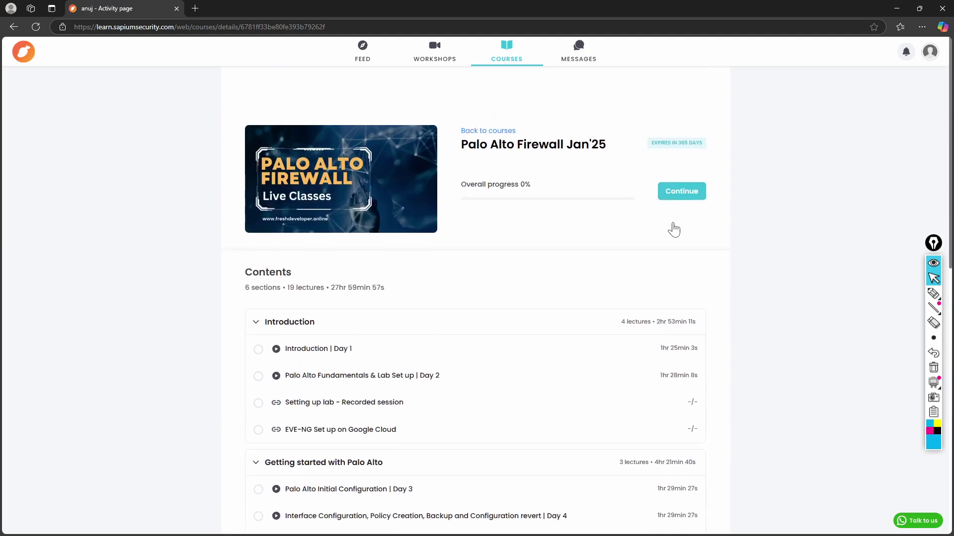
pyautogui.scroll(-1, 674, 230)
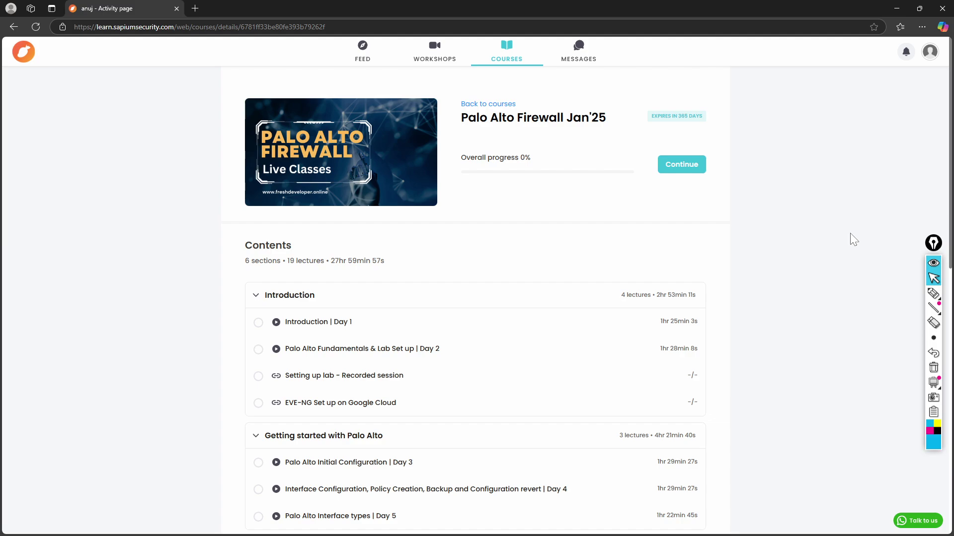
pyautogui.scroll(-10, 851, 233)
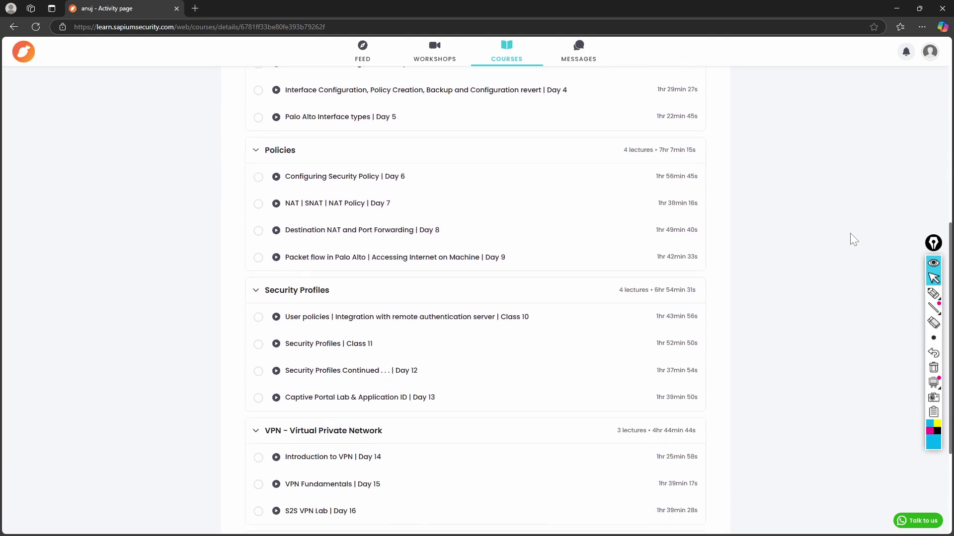
pyautogui.scroll(12, 850, 234)
pyautogui.scroll(-1, 851, 234)
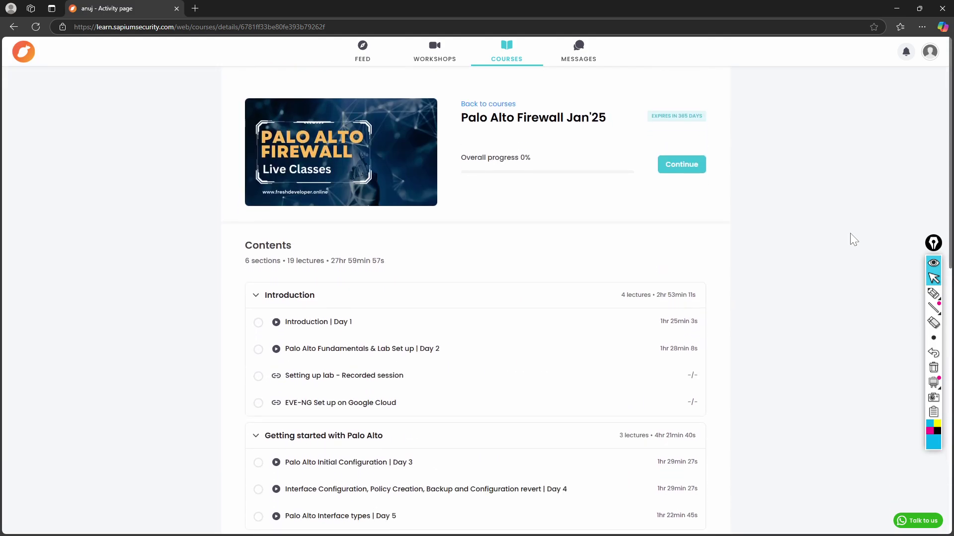
# Switch back to the PA-VM firewall window and add Internet as the rule's destination zone
pyautogui.click(889, 8)
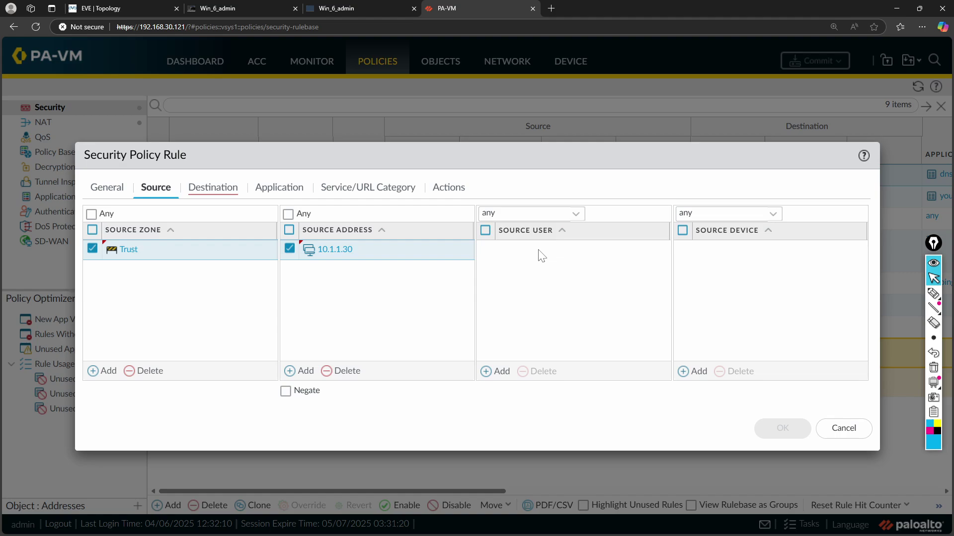
pyautogui.click(219, 192)
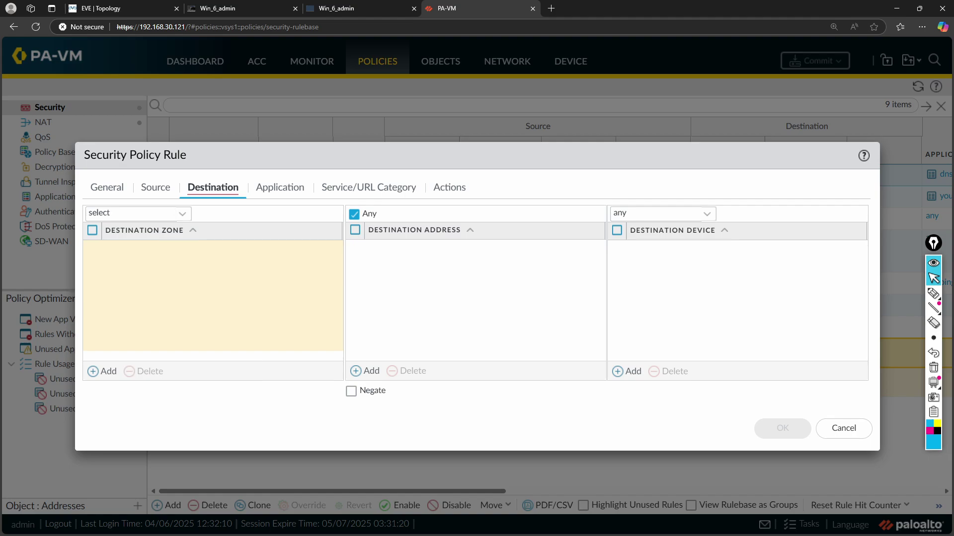
pyautogui.click(182, 215)
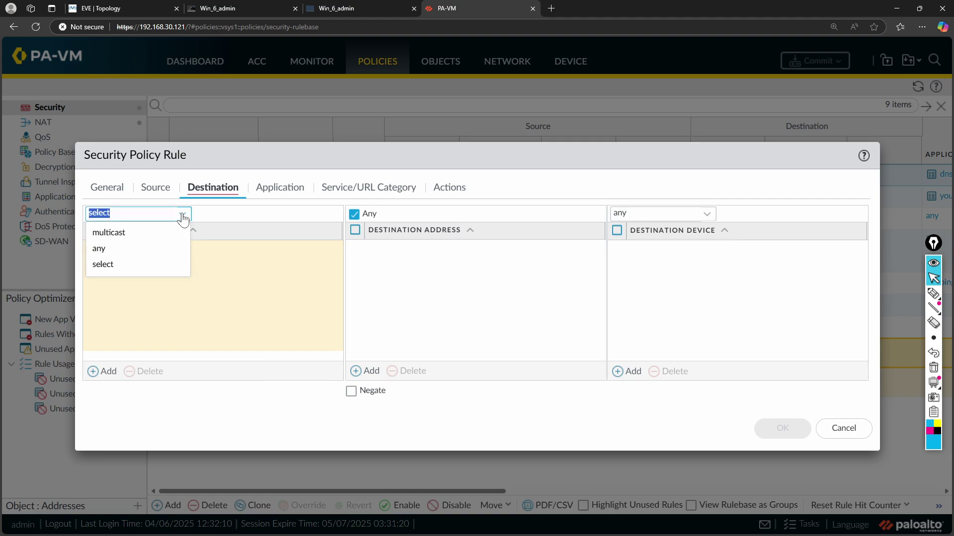
pyautogui.click(266, 289)
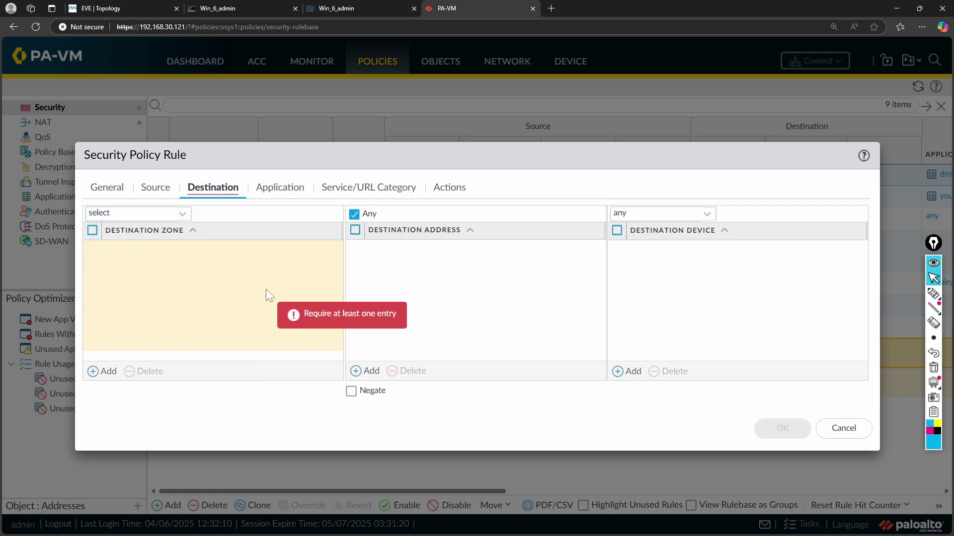
pyautogui.click(109, 378)
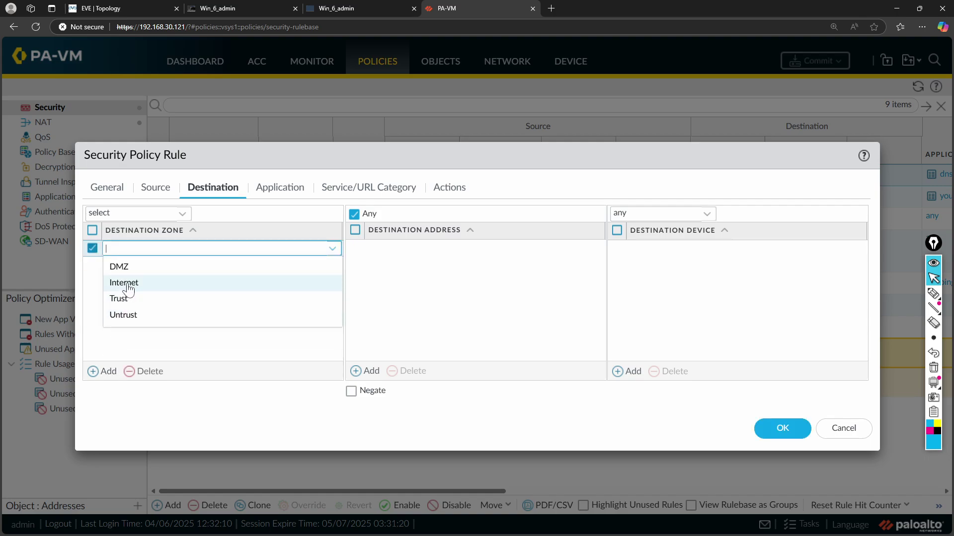
pyautogui.click(124, 283)
pyautogui.click(374, 286)
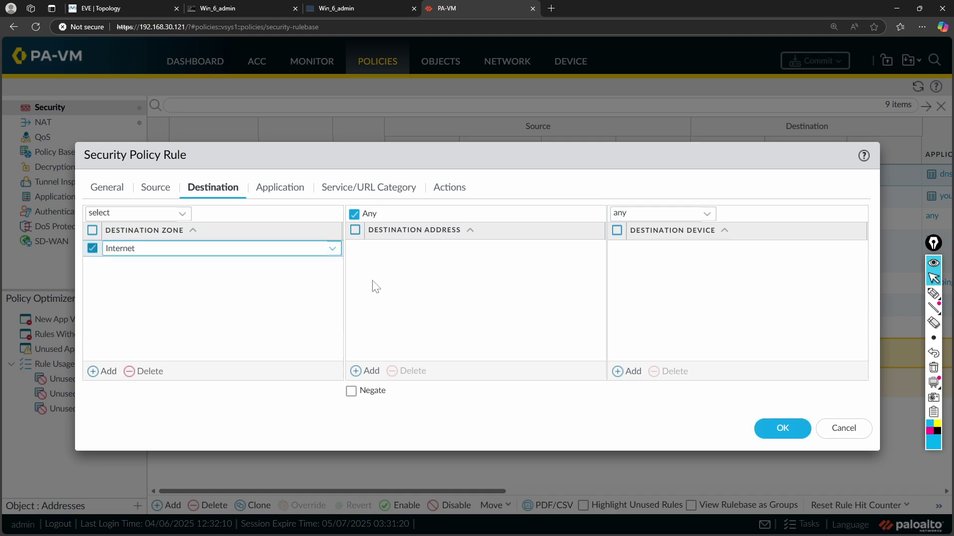
# Add the youtube application to the rule and include its google-base dependency in the current rule
pyautogui.click(266, 187)
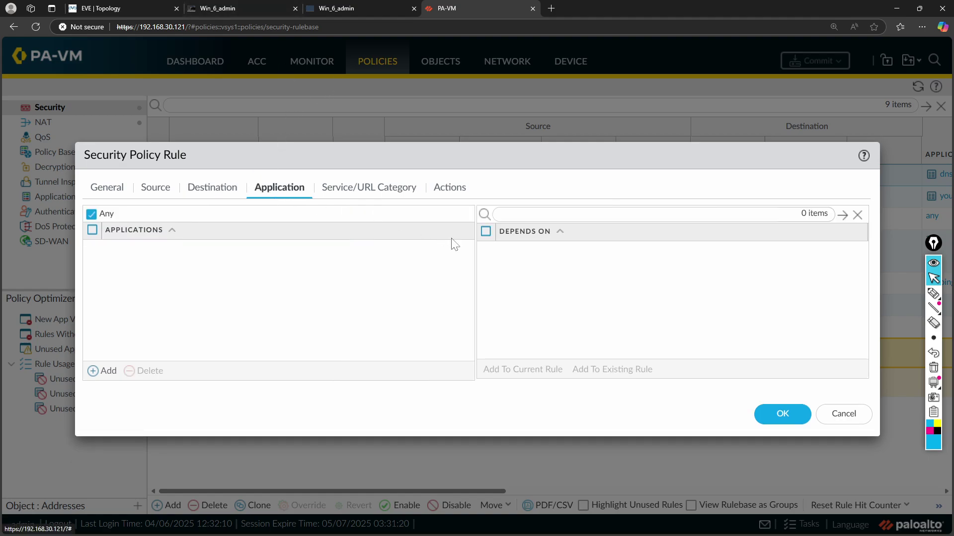
pyautogui.click(114, 371)
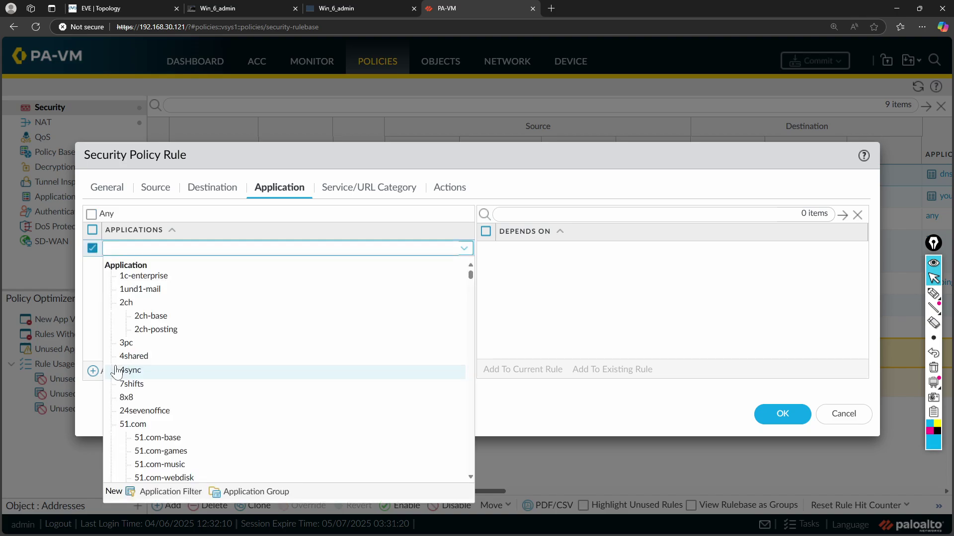
pyautogui.write('you')
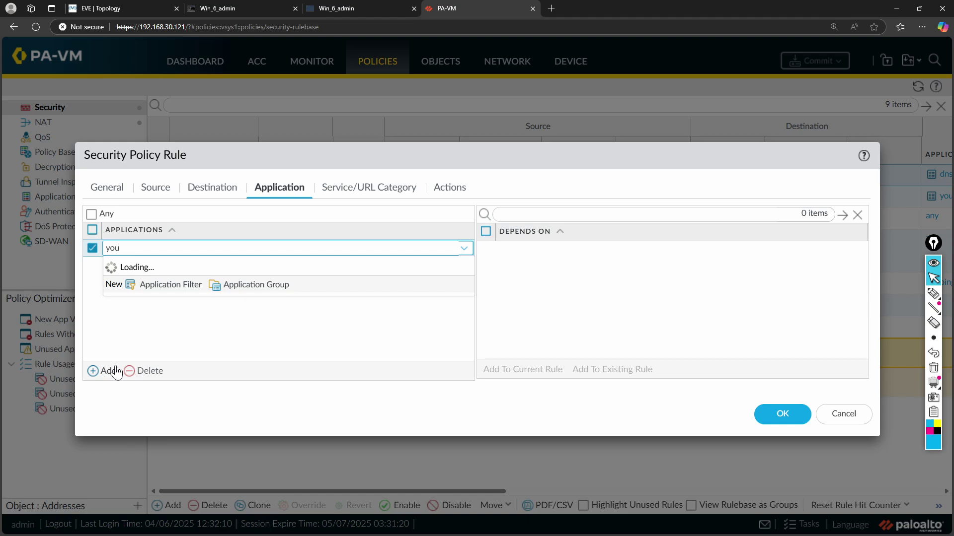
pyautogui.write('t')
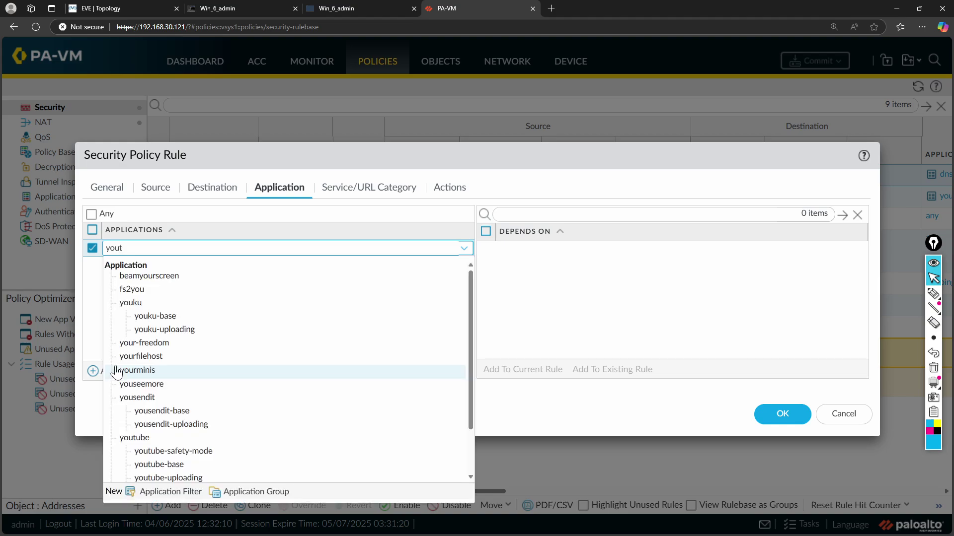
pyautogui.write('ub')
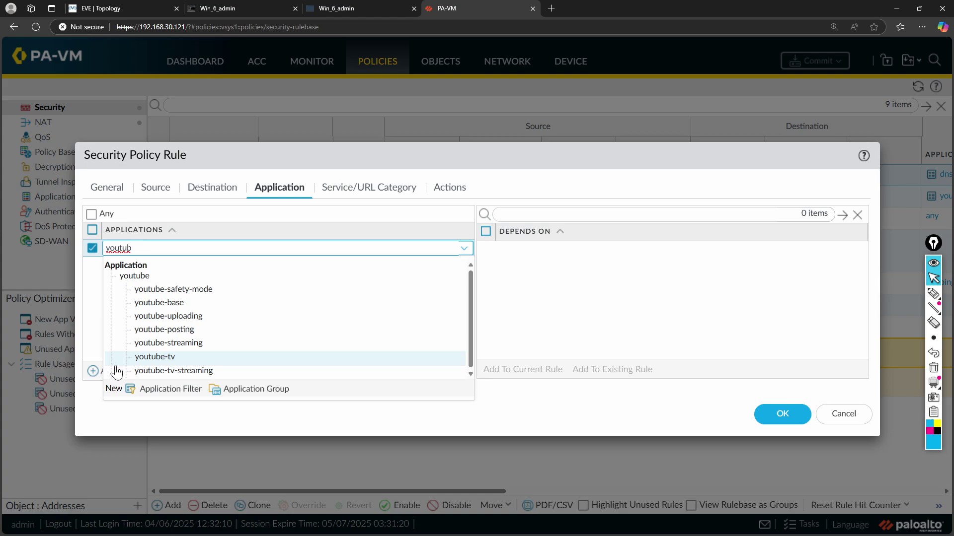
pyautogui.click(143, 277)
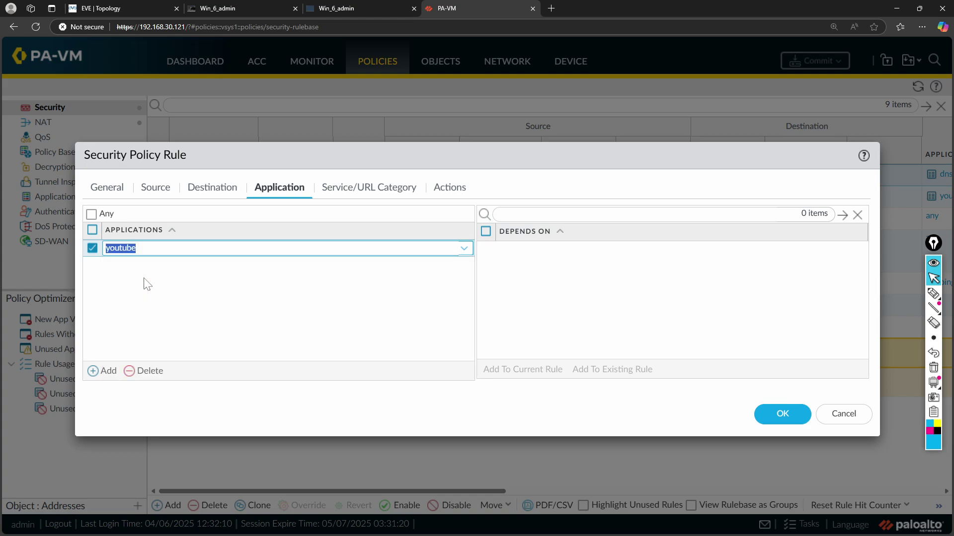
pyautogui.click(187, 296)
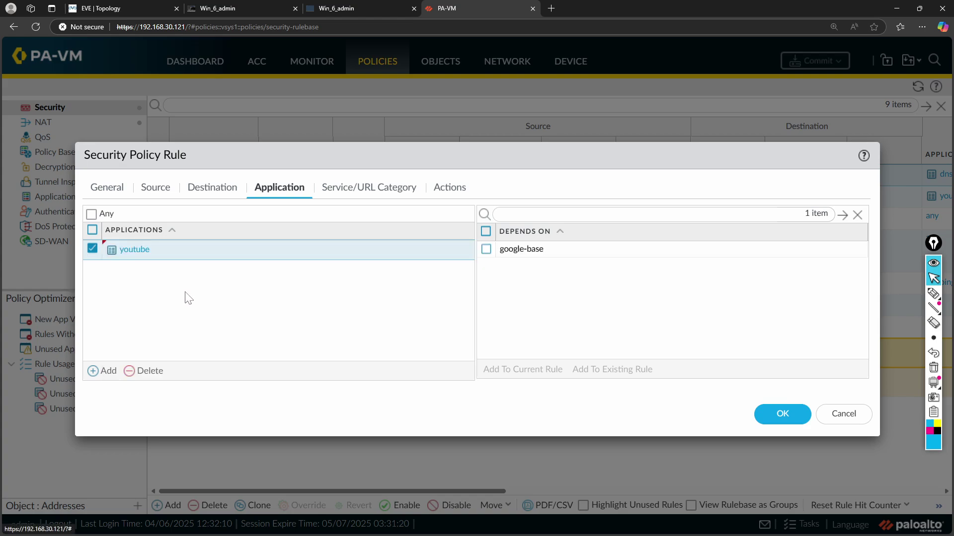
pyautogui.click(485, 250)
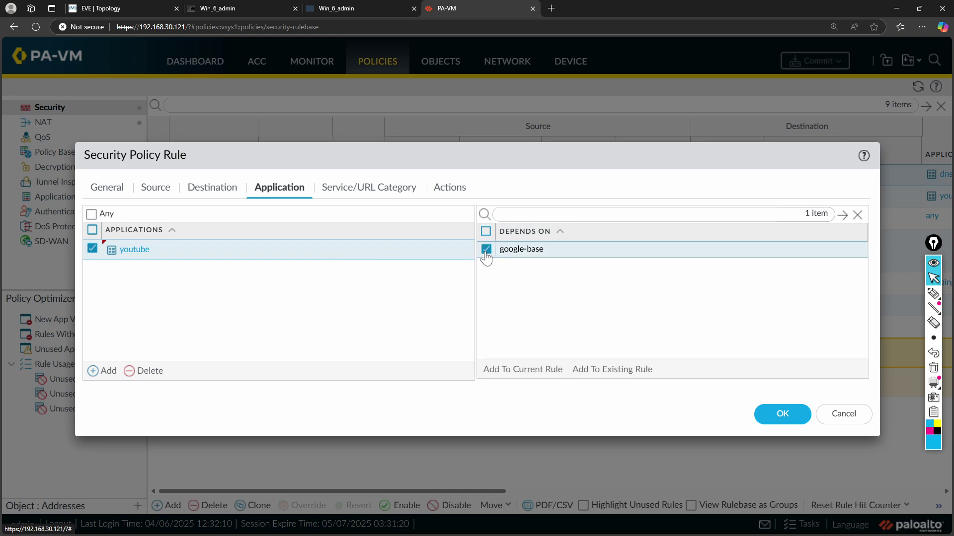
pyautogui.click(525, 370)
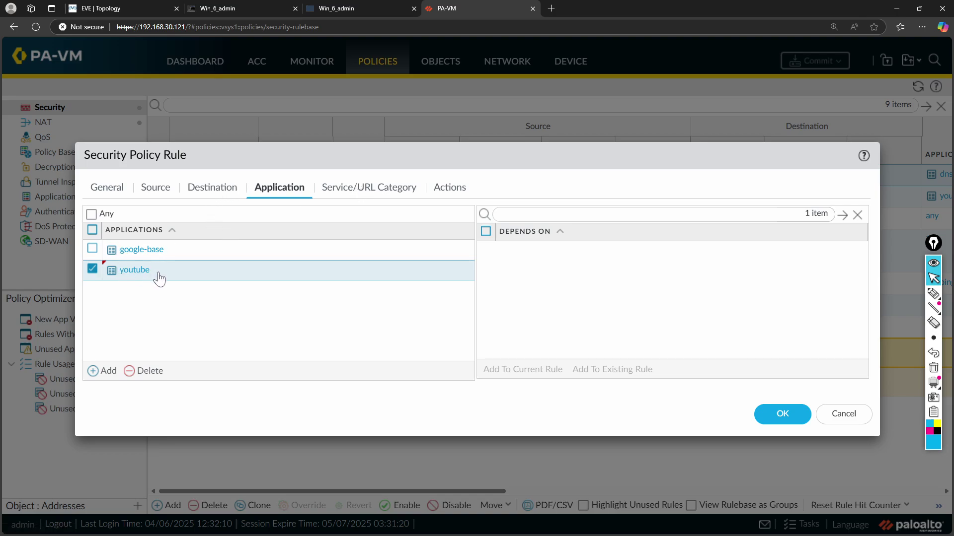
# Save the security rule, keeping the application-default service and the Allow action
pyautogui.click(361, 190)
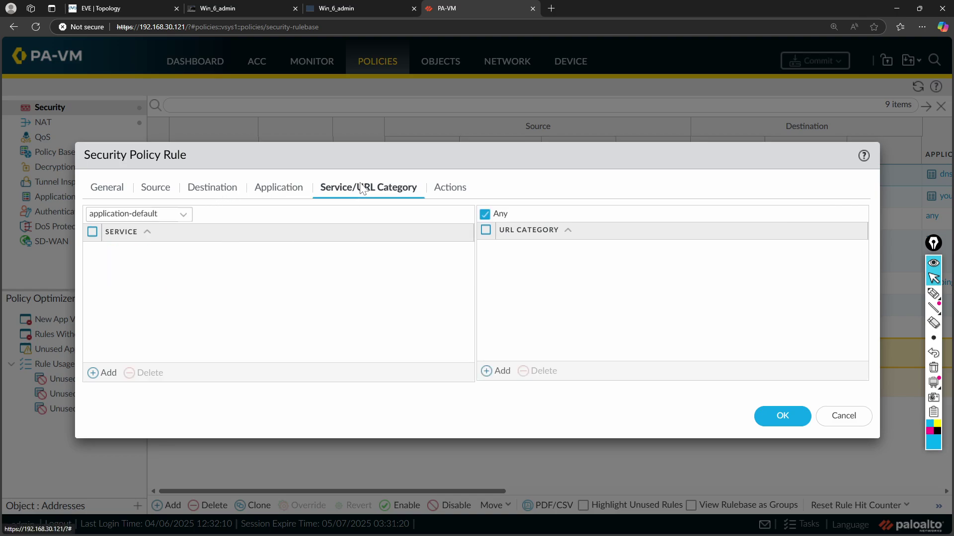
pyautogui.click(447, 197)
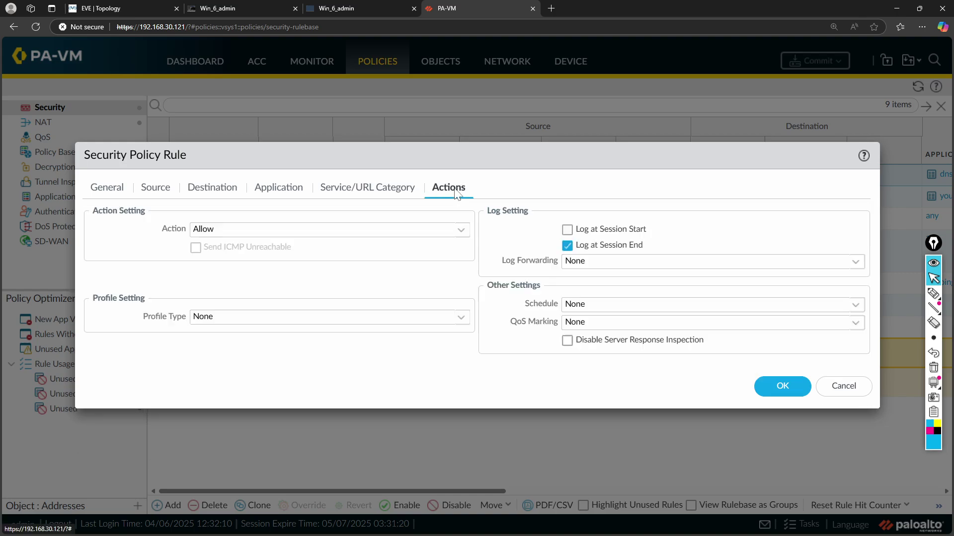
pyautogui.click(794, 396)
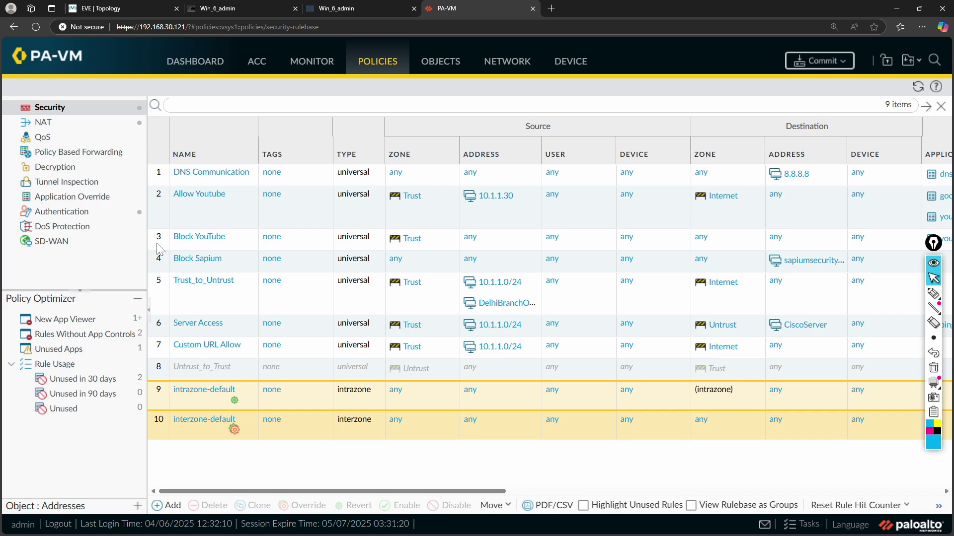
# Mark the order of the Block YouTube and Allow Youtube rules with a pen stroke between their numbers
pyautogui.moveTo(933, 294)
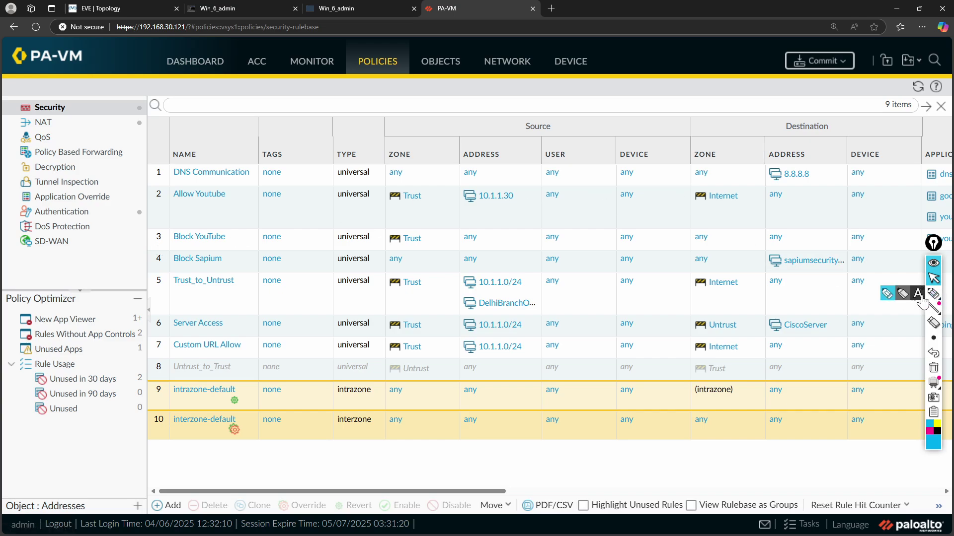
pyautogui.click(891, 296)
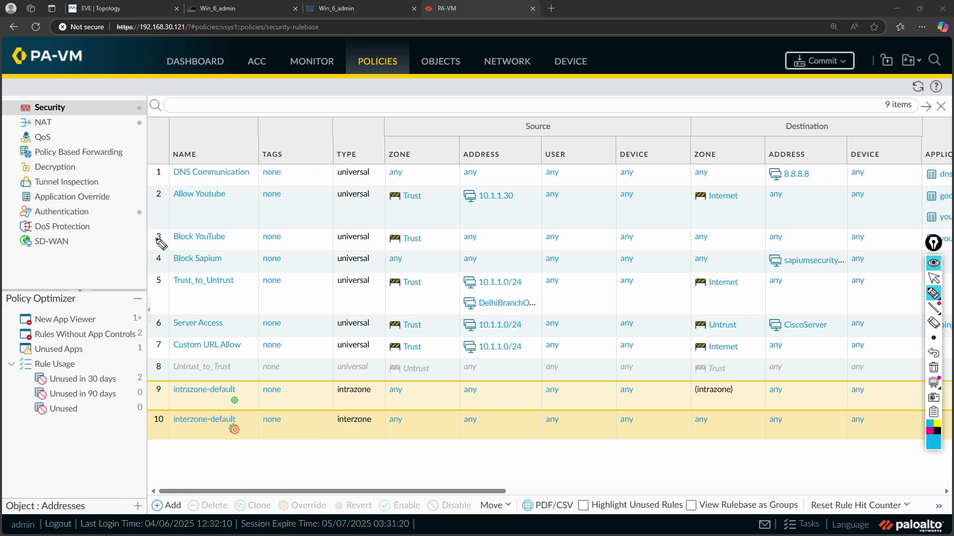
pyautogui.moveTo(159, 242)
pyautogui.mouseDown()
pyautogui.moveTo(149, 213)
pyautogui.moveTo(167, 204)
pyautogui.mouseUp()
pyautogui.click(934, 280)
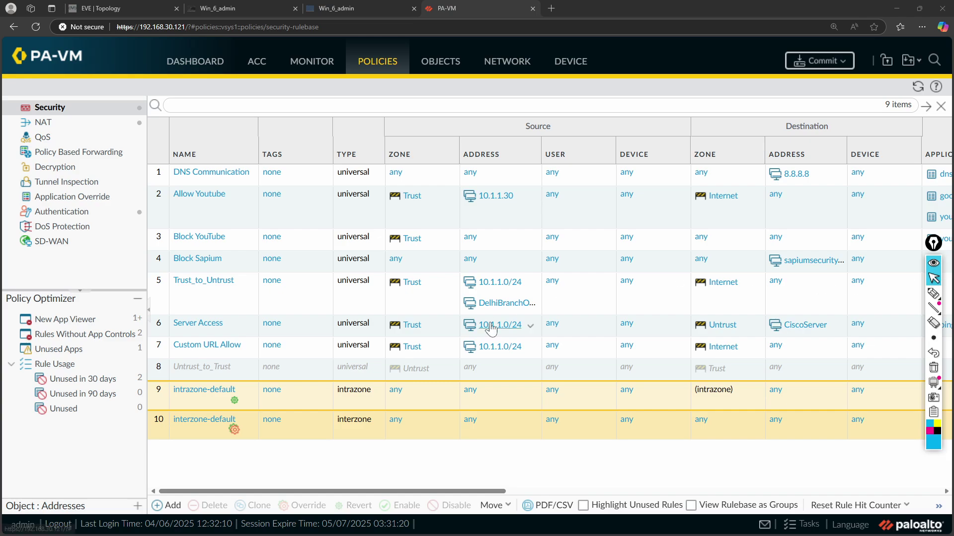
# Annotate the applications and actions of the Allow Youtube and Block YouTube rules with the pen, and erase the marks
pyautogui.moveTo(293, 497); pyautogui.dragTo(454, 504)
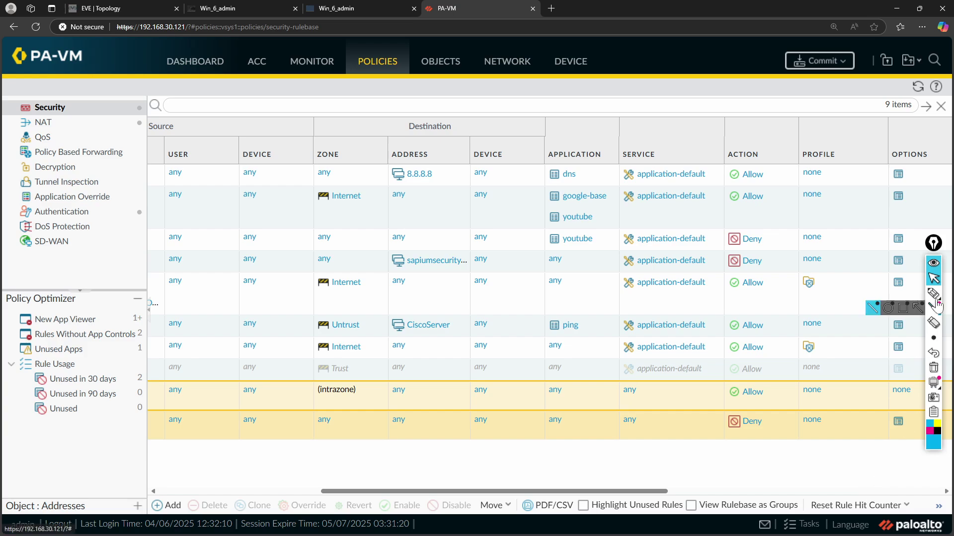
pyautogui.moveTo(932, 294)
pyautogui.click(887, 294)
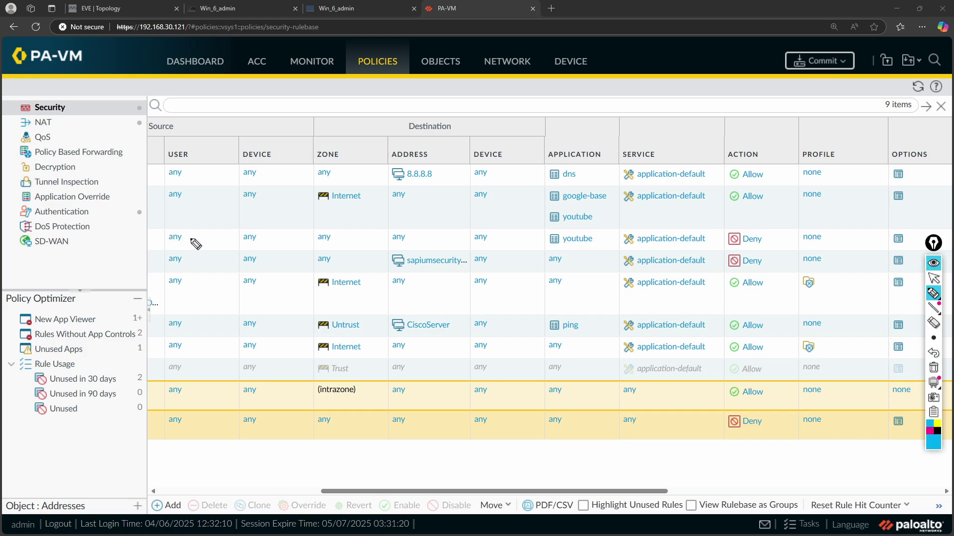
pyautogui.moveTo(770, 232)
pyautogui.mouseDown()
pyautogui.moveTo(778, 239)
pyautogui.moveTo(760, 251)
pyautogui.mouseUp()
pyautogui.moveTo(543, 230)
pyautogui.mouseDown()
pyautogui.moveTo(536, 241)
pyautogui.moveTo(550, 248)
pyautogui.moveTo(595, 246)
pyautogui.mouseUp()
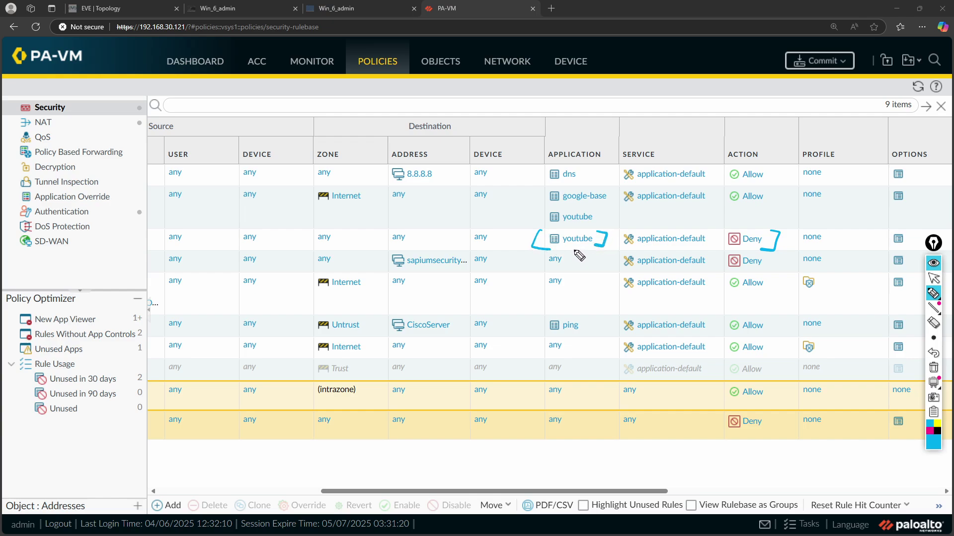
pyautogui.moveTo(541, 187)
pyautogui.mouseDown()
pyautogui.moveTo(534, 201)
pyautogui.moveTo(544, 218)
pyautogui.mouseUp()
pyautogui.moveTo(609, 187); pyautogui.dragTo(603, 222)
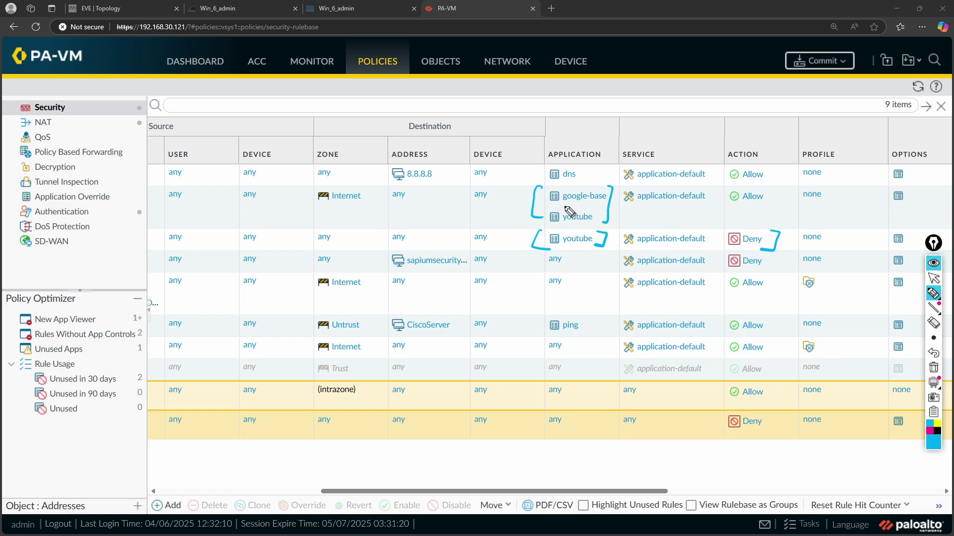
pyautogui.moveTo(560, 206)
pyautogui.mouseDown()
pyautogui.moveTo(590, 205)
pyautogui.moveTo(593, 220)
pyautogui.mouseUp()
pyautogui.moveTo(732, 205); pyautogui.dragTo(764, 206)
pyautogui.hotkey('ctrl', 'shift', '7')
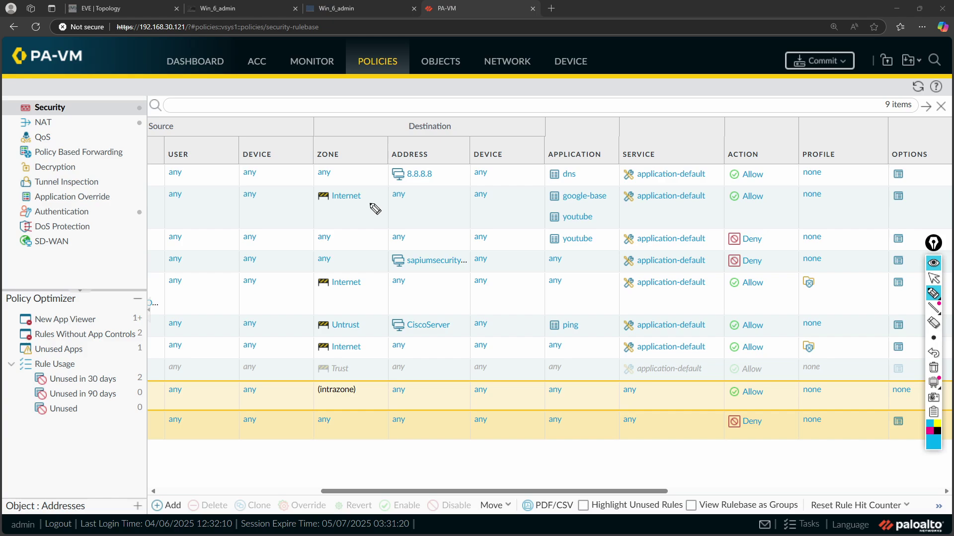
# Commit the policy and object changes made by admin to the running configuration
pyautogui.click(935, 280)
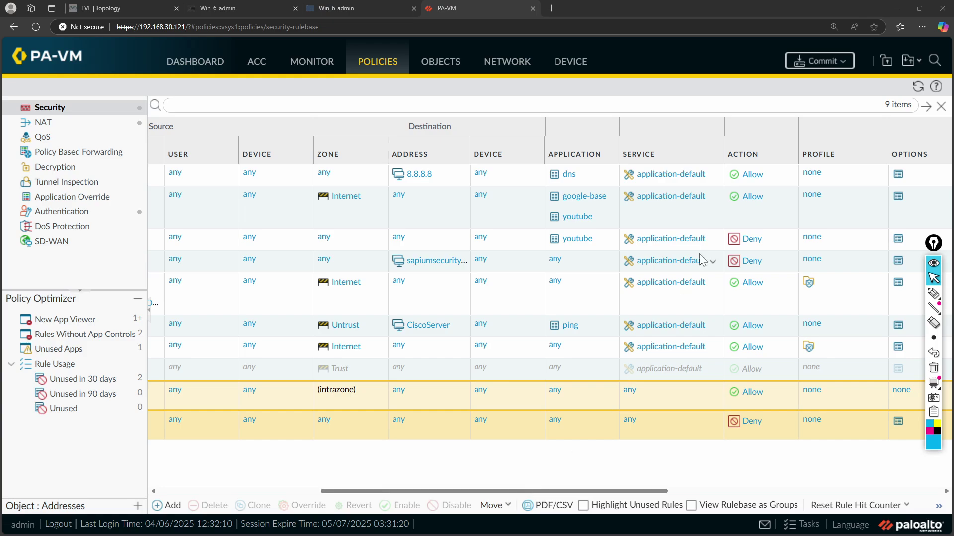
pyautogui.click(820, 61)
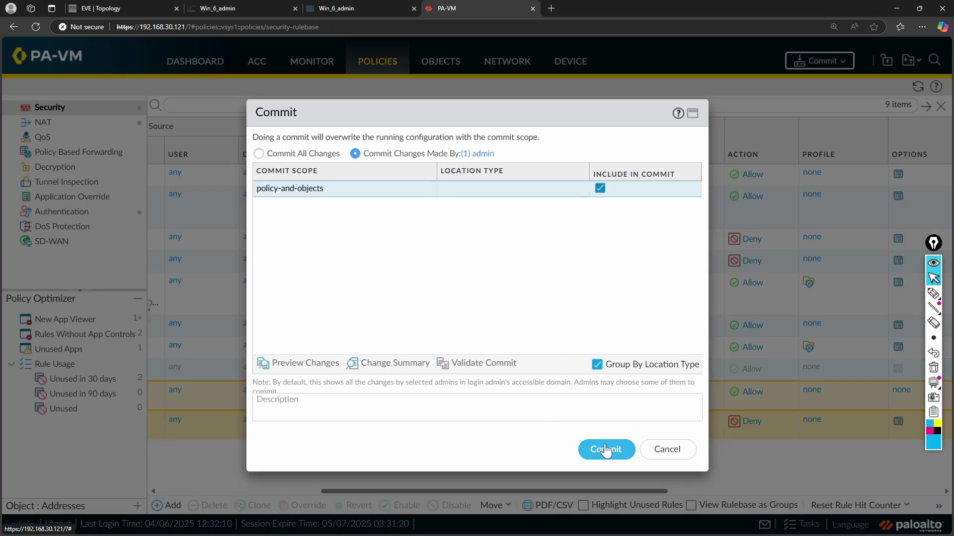
pyautogui.click(606, 449)
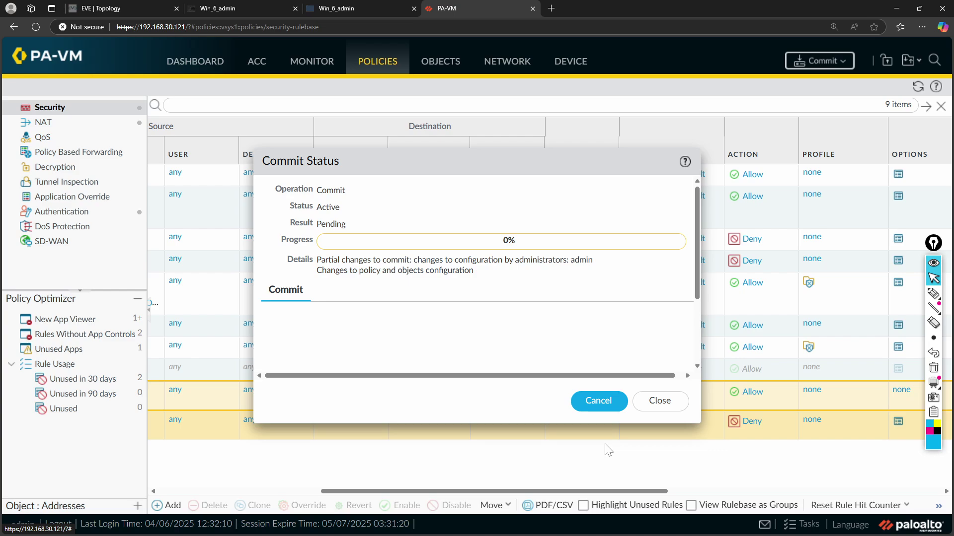
# Dismiss the commit status and look through the firewall's Traffic, Threat and URL Filtering logs
pyautogui.click(665, 402)
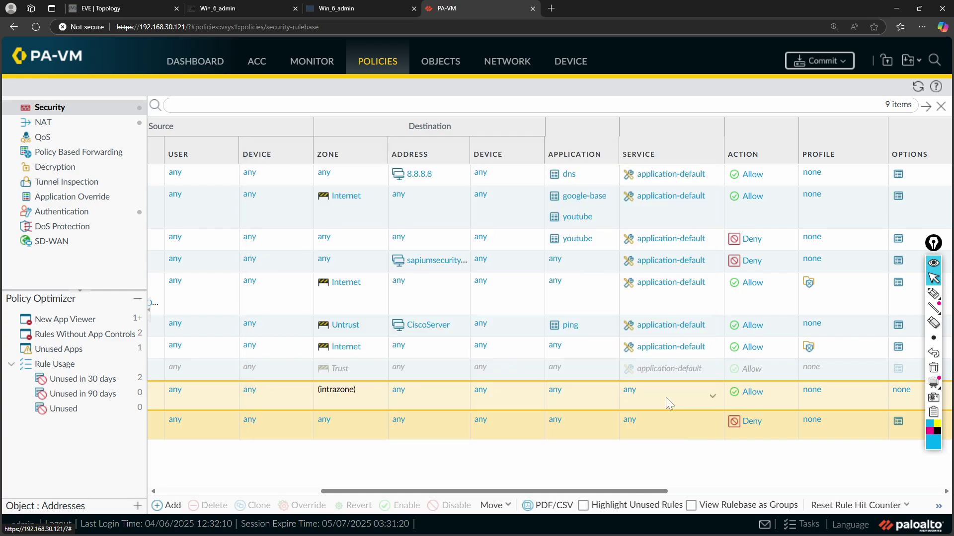
pyautogui.click(312, 61)
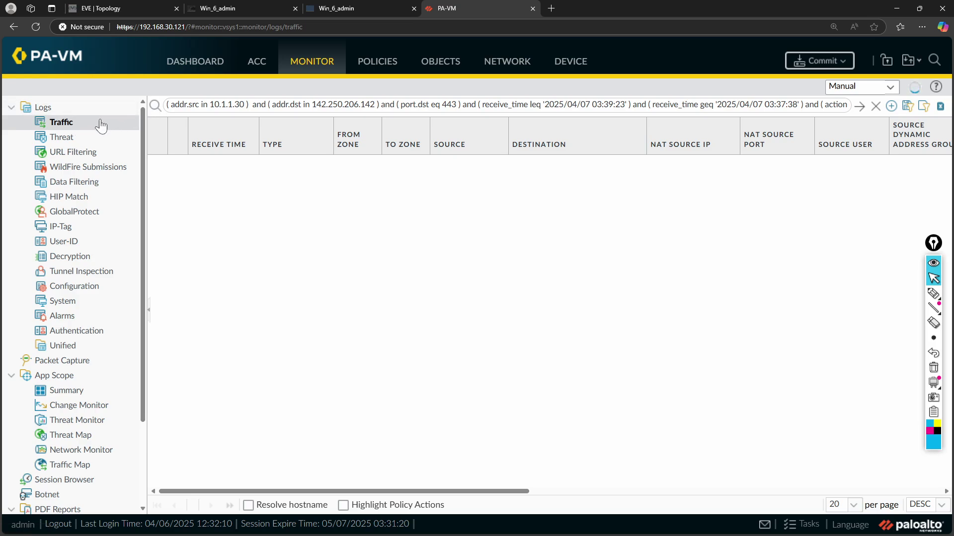
pyautogui.click(71, 141)
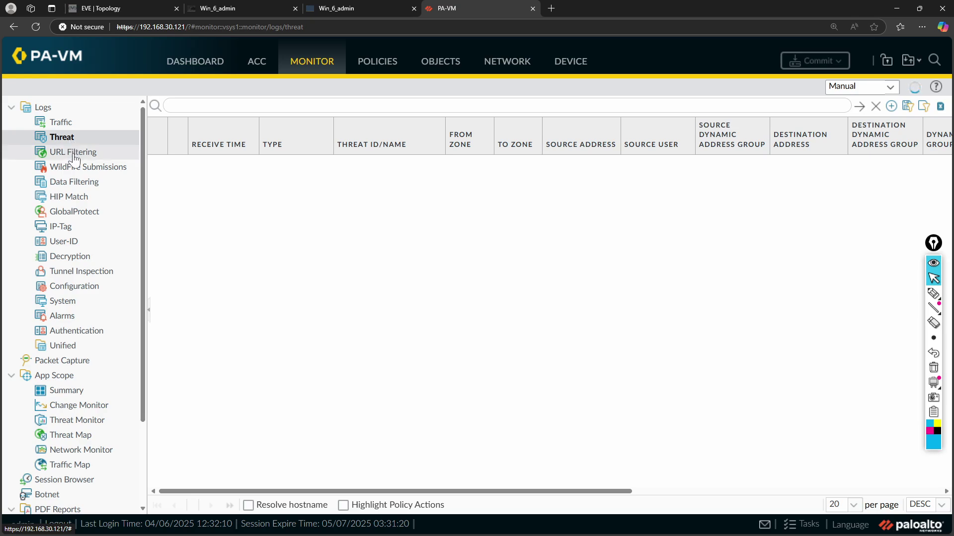
pyautogui.click(73, 156)
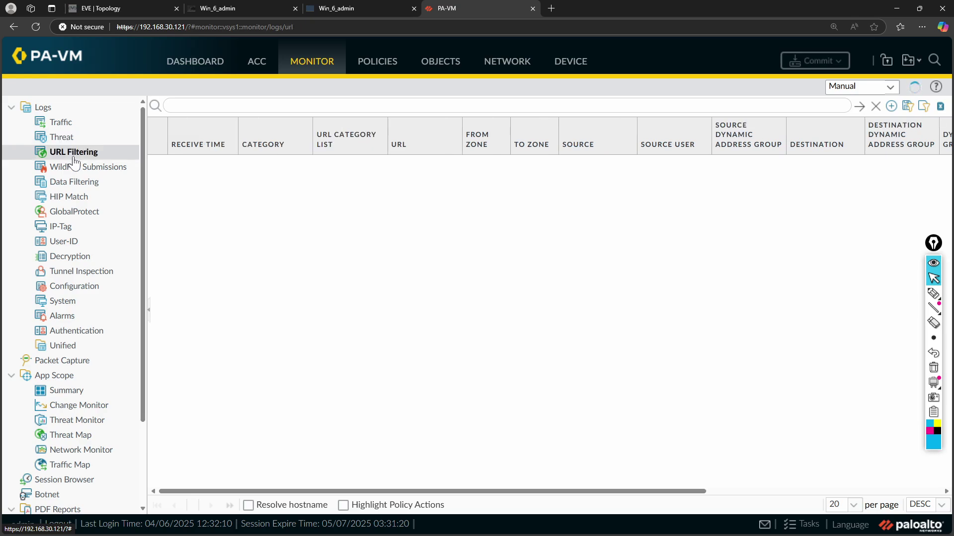
# Examine the firewall's System log and filter it to entries with high severity
pyautogui.click(61, 304)
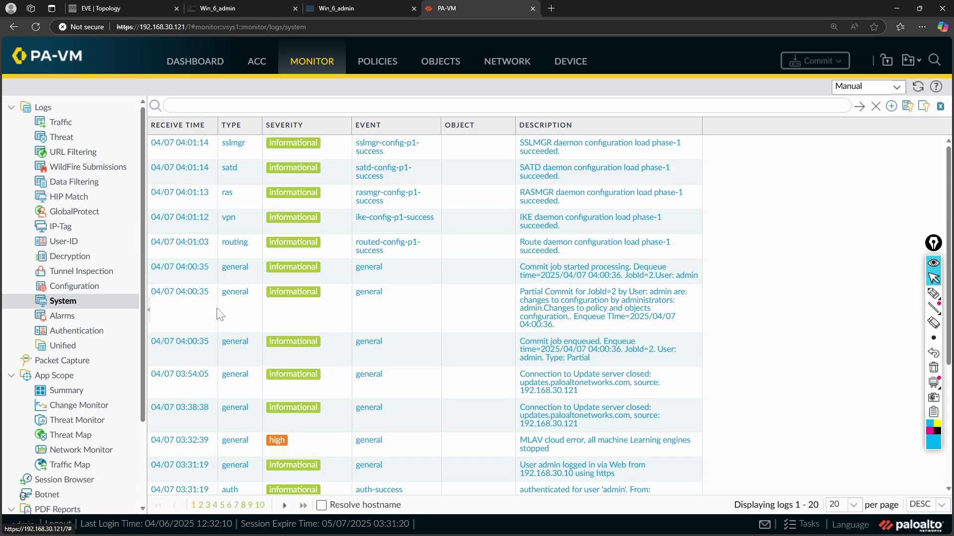
pyautogui.scroll(-4, 432, 315)
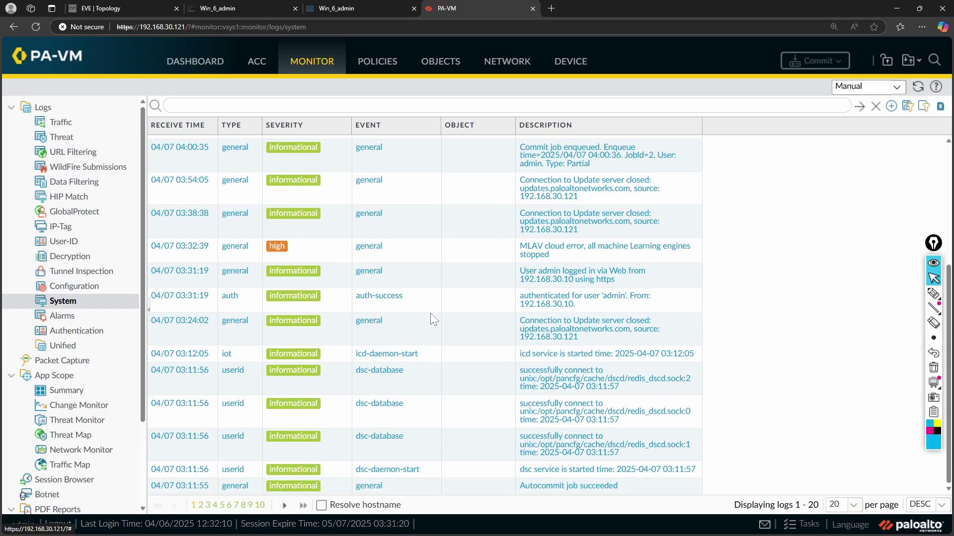
pyautogui.scroll(1, 432, 318)
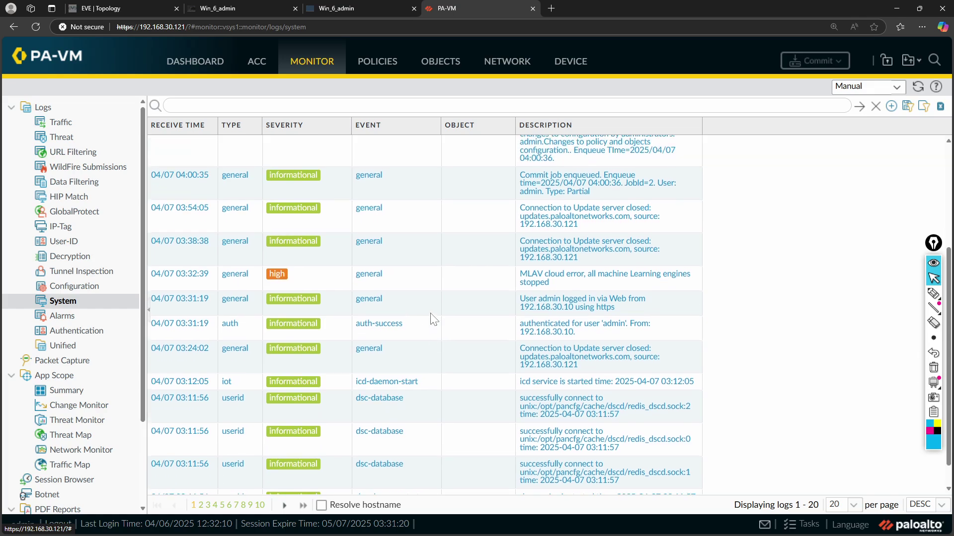
pyautogui.click(277, 276)
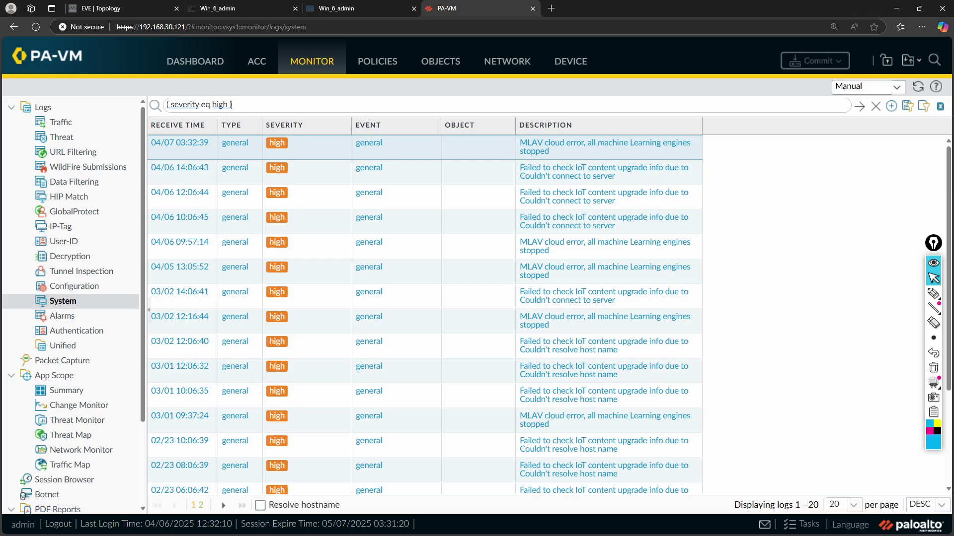
pyautogui.click(555, 327)
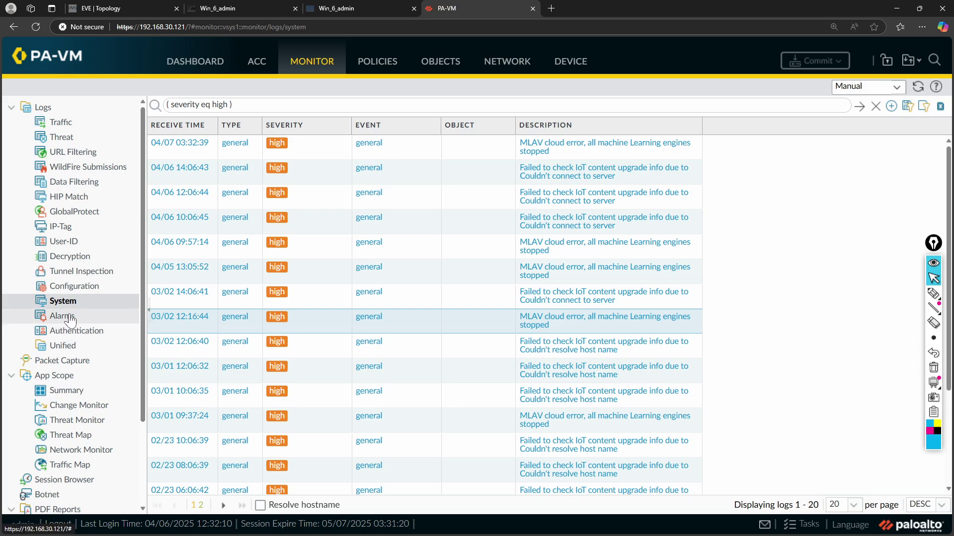
# View the firewall's Packet Capture configuration and its captured files
pyautogui.scroll(-3, 69, 320)
pyautogui.scroll(2, 70, 321)
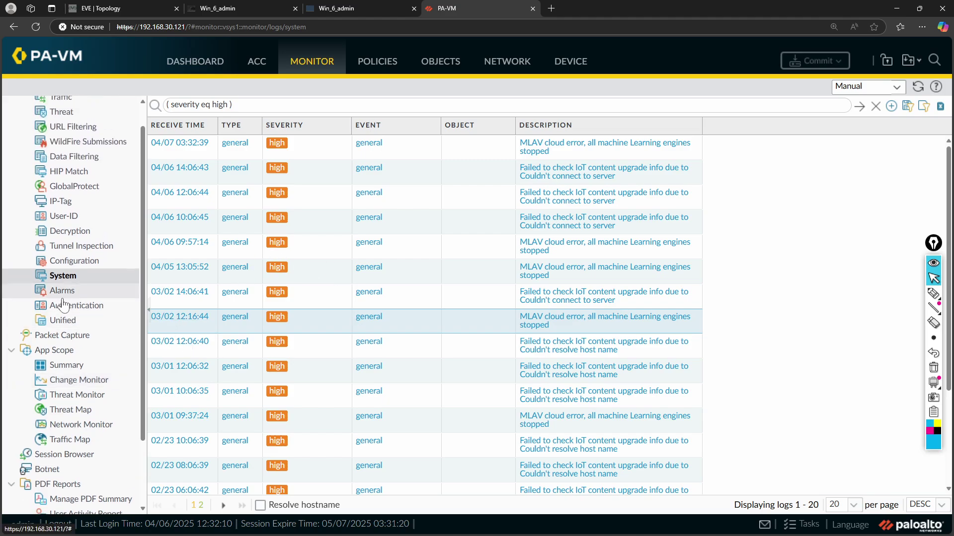
pyautogui.click(58, 340)
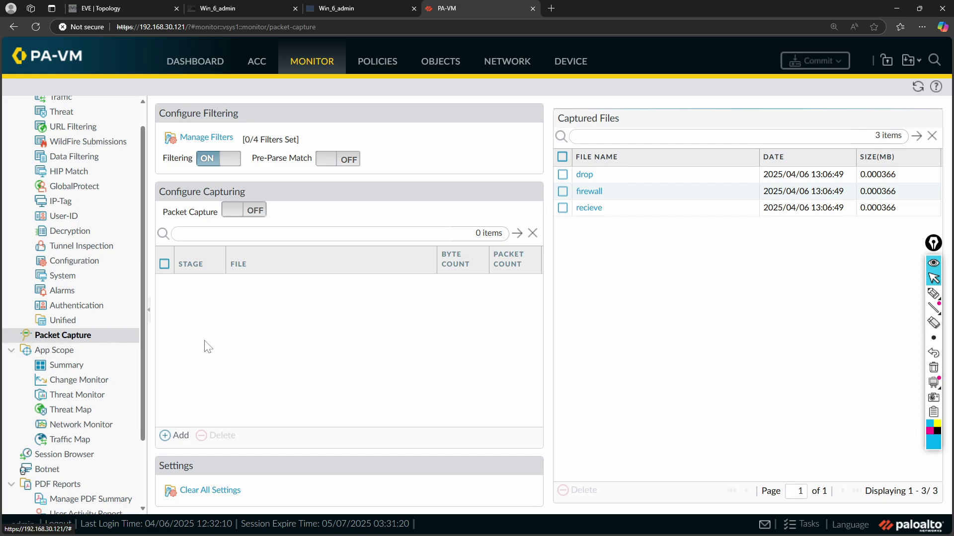
# Switch to the Win_6_admin remote desktop and reconnect its Guacamole session
pyautogui.click(215, 9)
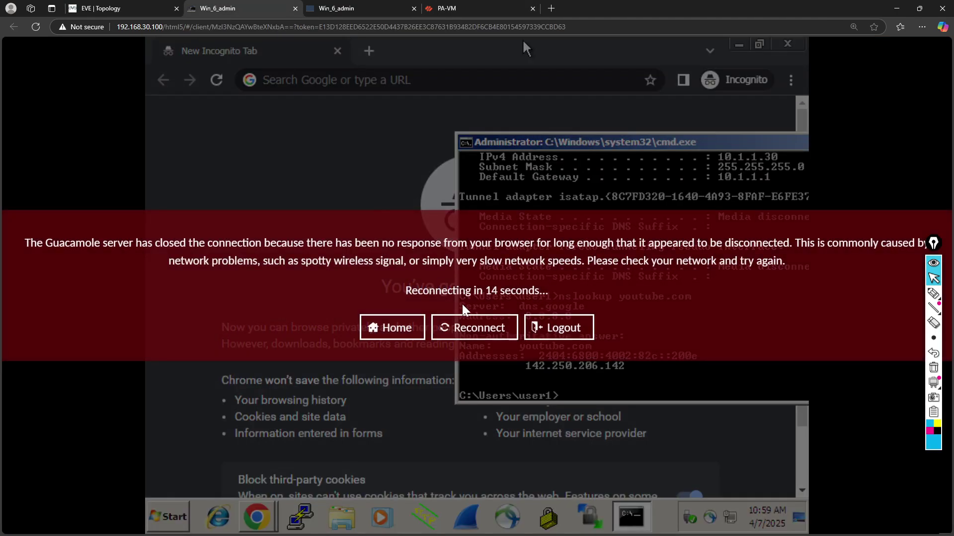
pyautogui.click(469, 324)
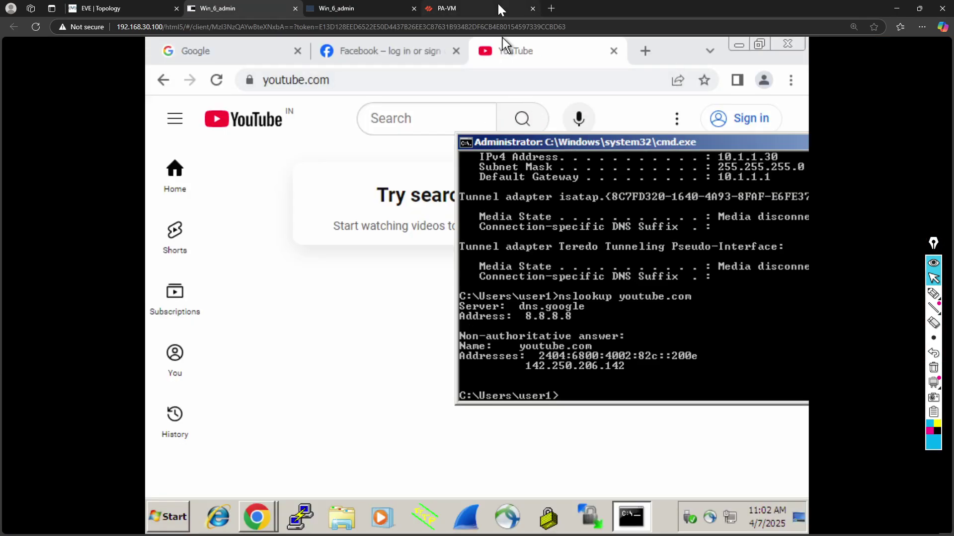
# Switch to the PA-VM firewall and check the commit job's status in its Task Manager
pyautogui.click(471, 9)
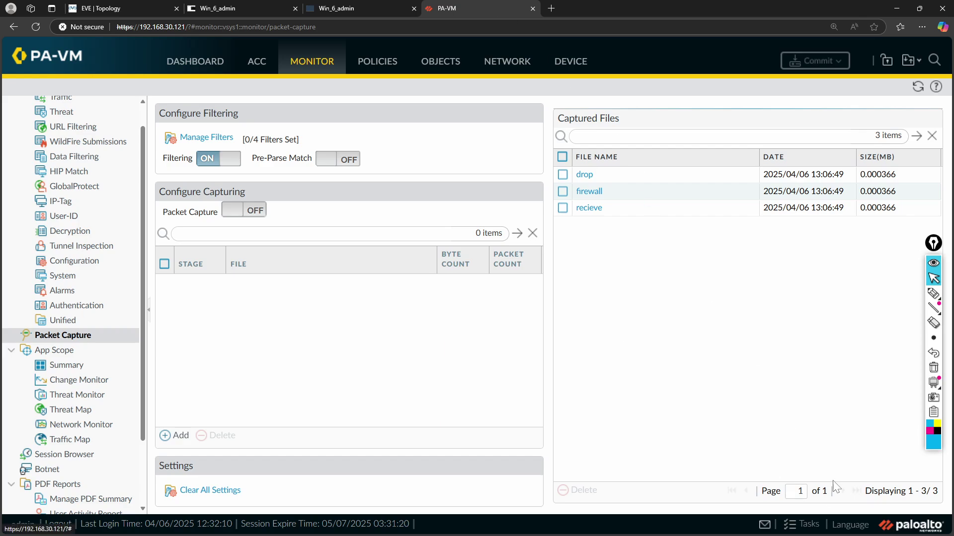
pyautogui.click(807, 526)
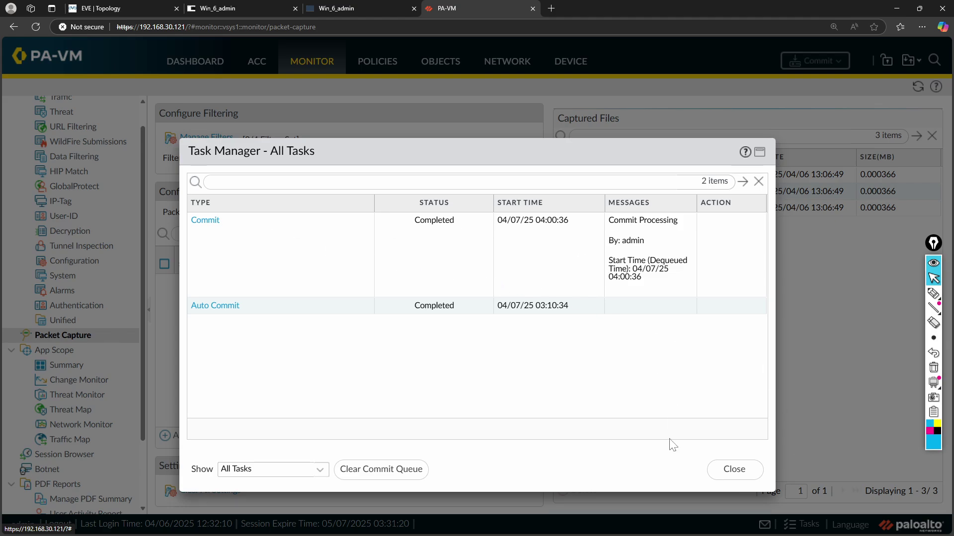
pyautogui.click(747, 476)
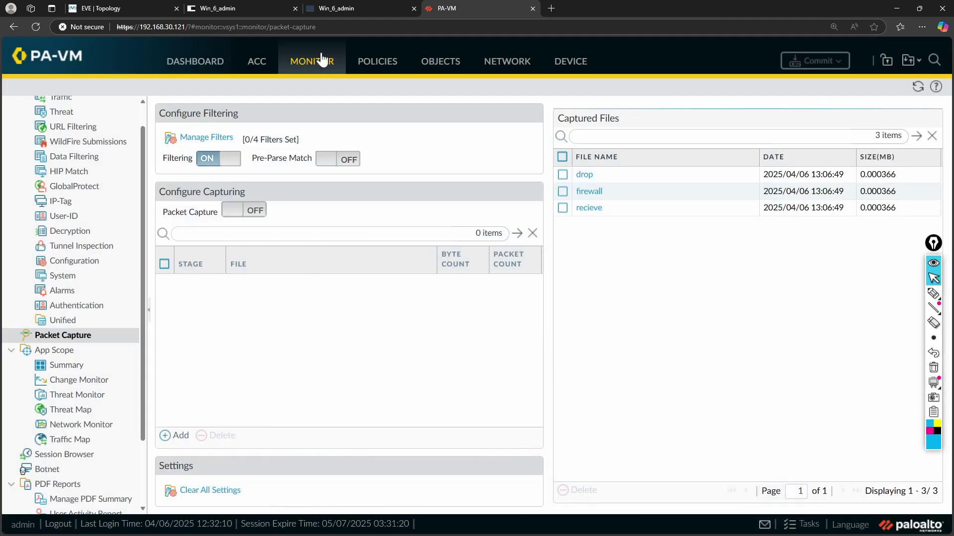
# Switch to the Win_6_admin remote desktop and load youtube.com in its Chrome browser in front of the command prompt
pyautogui.click(234, 8)
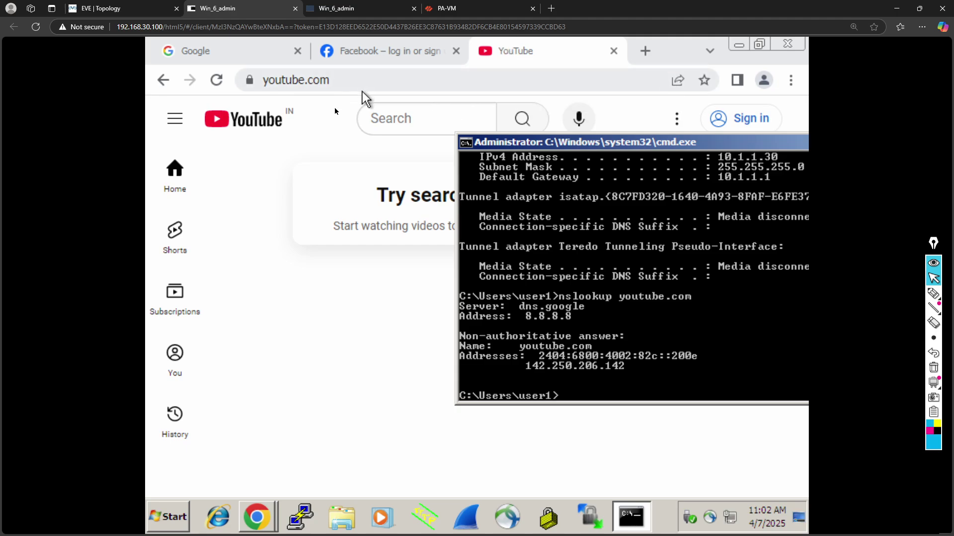
pyautogui.click(300, 289)
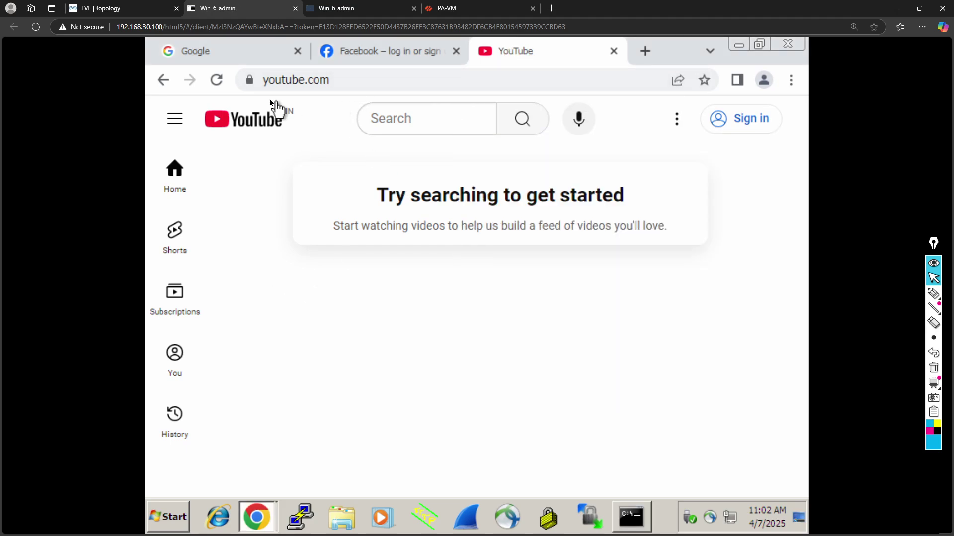
pyautogui.click(335, 80)
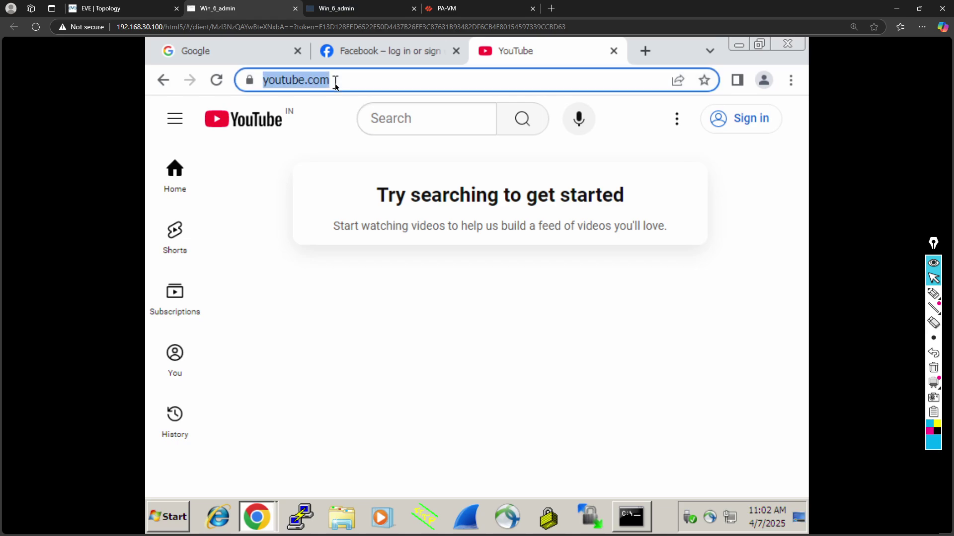
pyautogui.write('youtube.com')
pyautogui.press('Return')
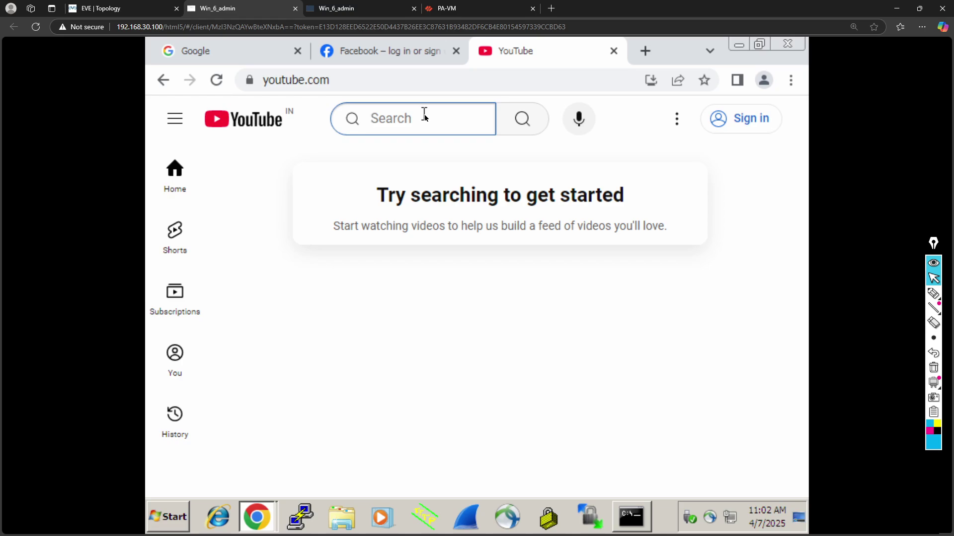
# Search YouTube for "fresh developer palo alto"
pyautogui.write('fresh d')
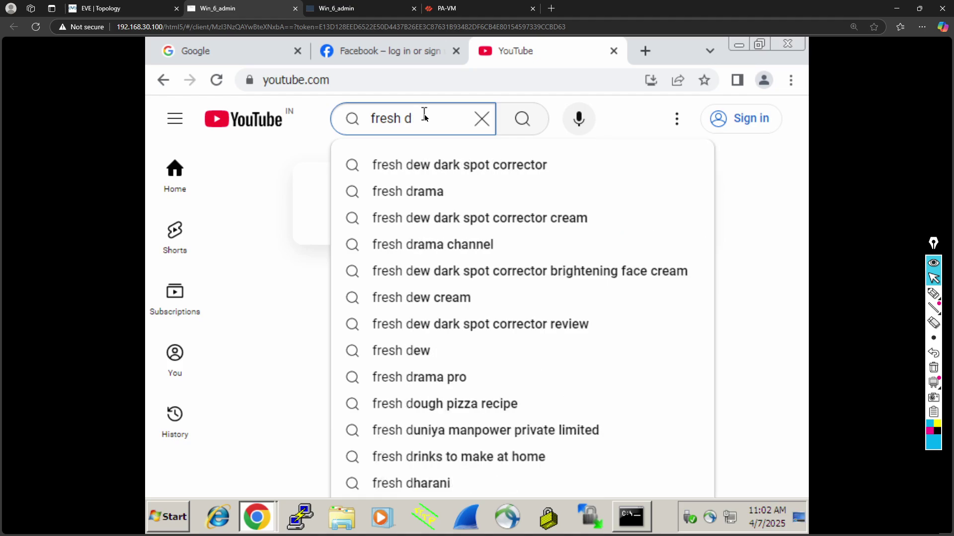
pyautogui.write('evelop')
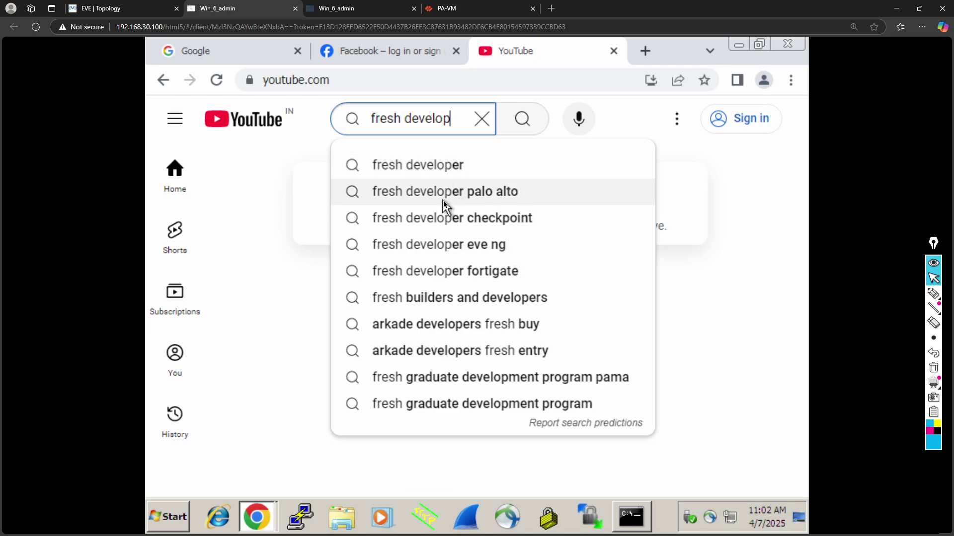
pyautogui.click(443, 193)
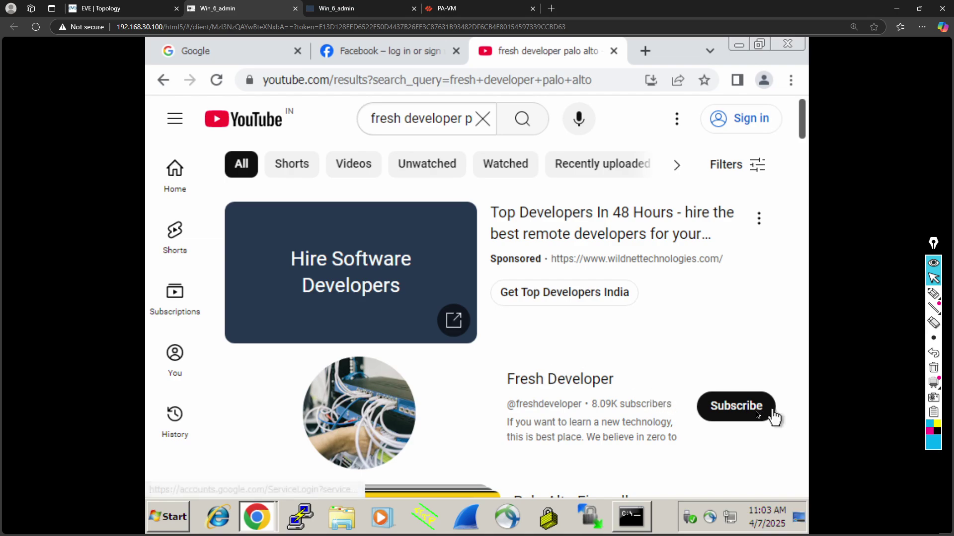
# Open the Fresh Developer channel from the search results and browse its list of videos
pyautogui.click(557, 385)
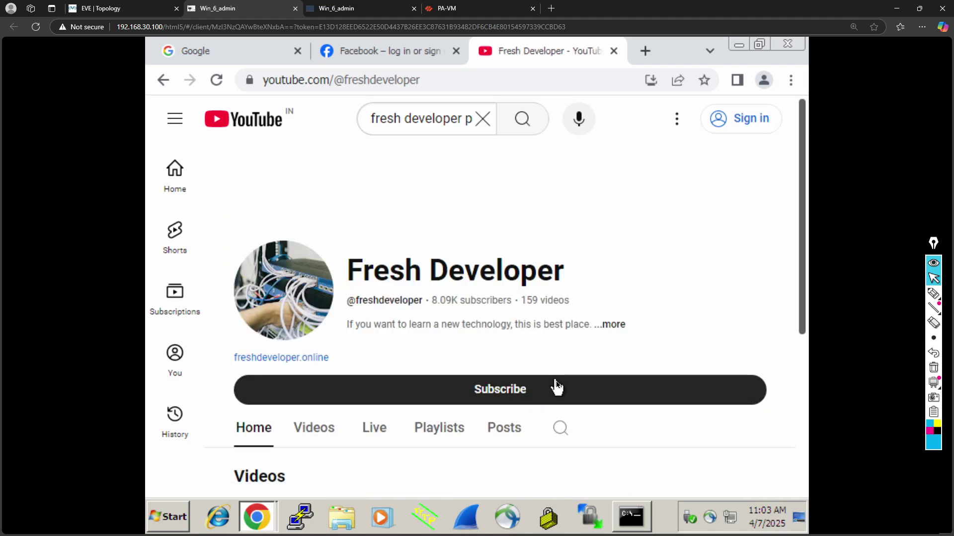
pyautogui.scroll(-3, 557, 385)
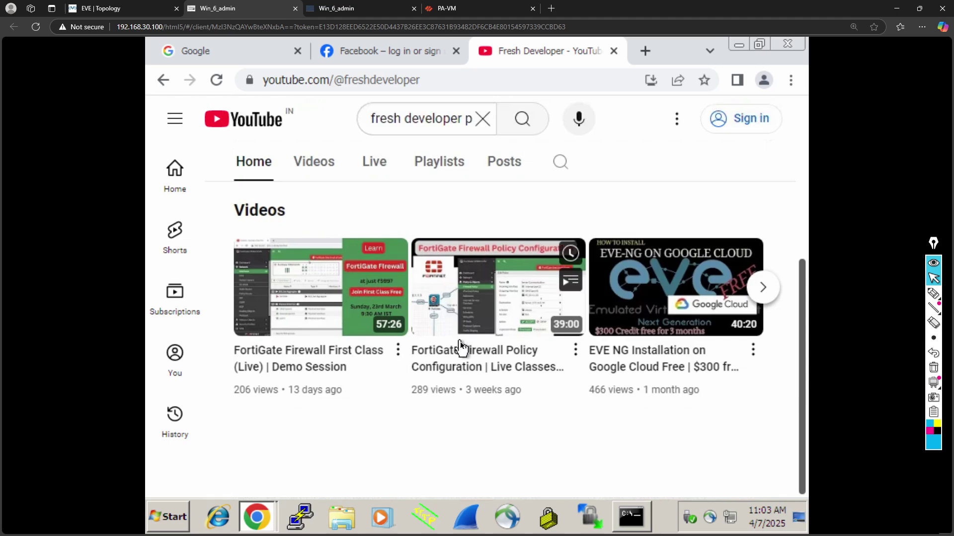
pyautogui.click(324, 163)
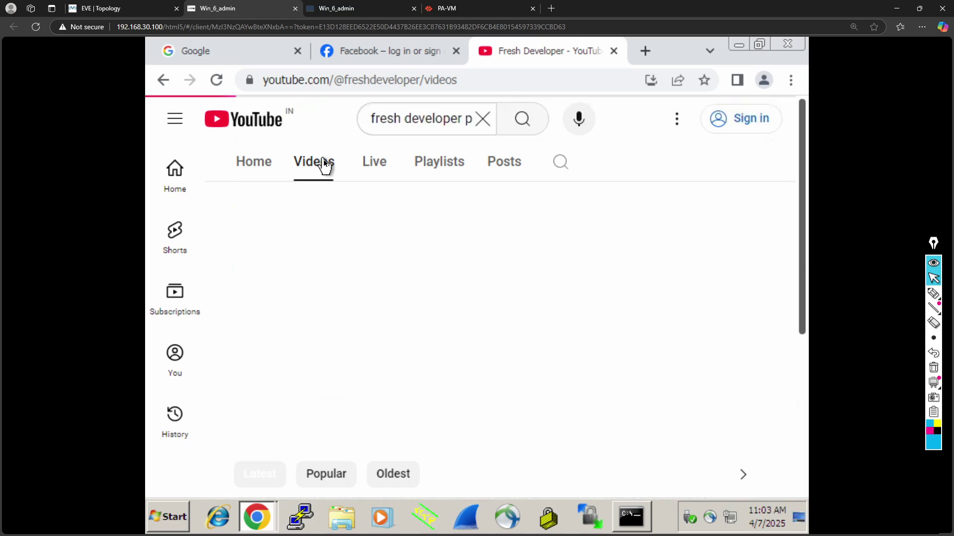
pyautogui.scroll(-5, 462, 299)
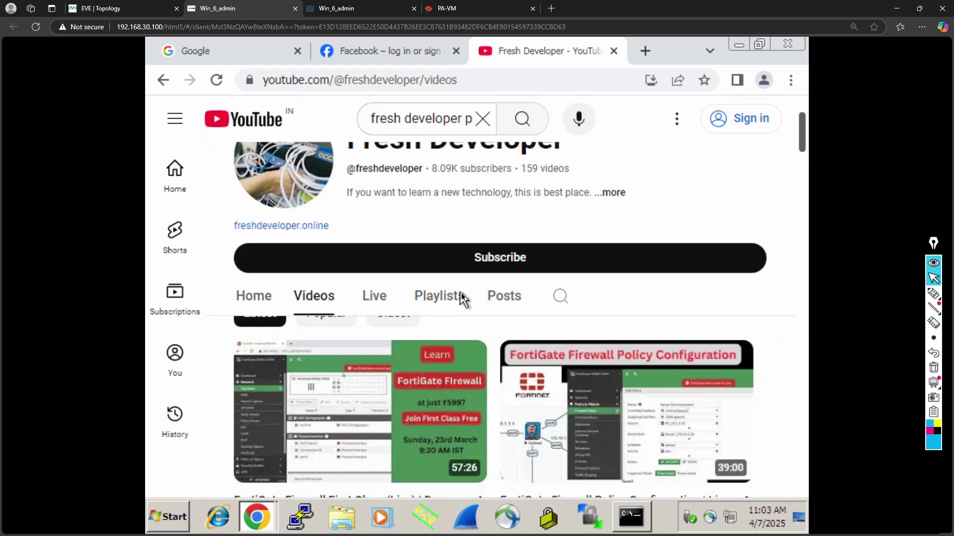
pyautogui.scroll(-3, 462, 299)
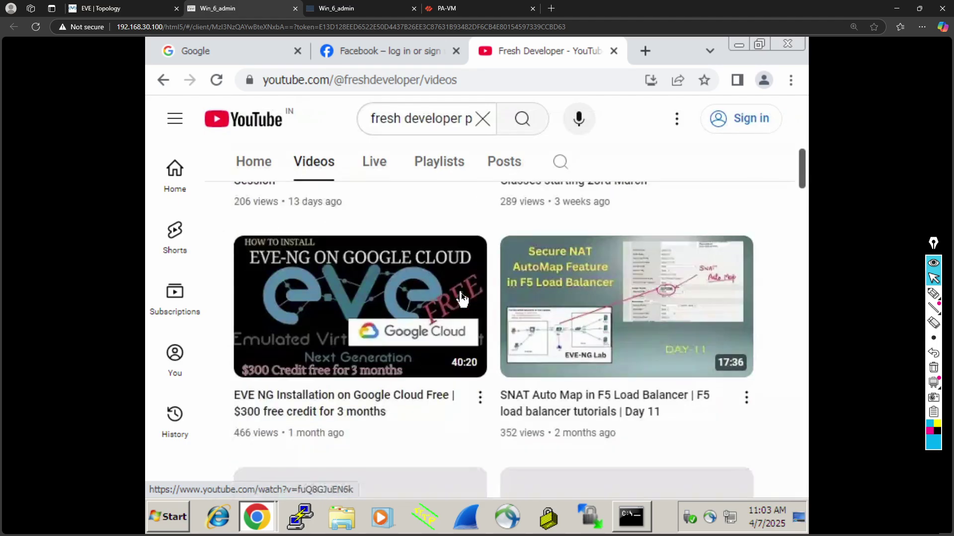
pyautogui.scroll(6, 462, 299)
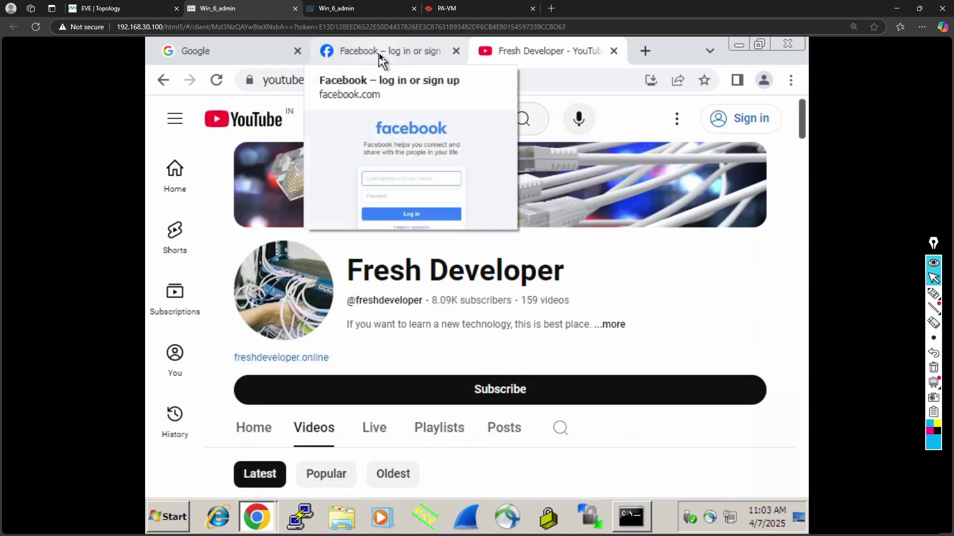
# Check the PA-VM firewall's dashboard and the EVE lab topology
pyautogui.click(446, 9)
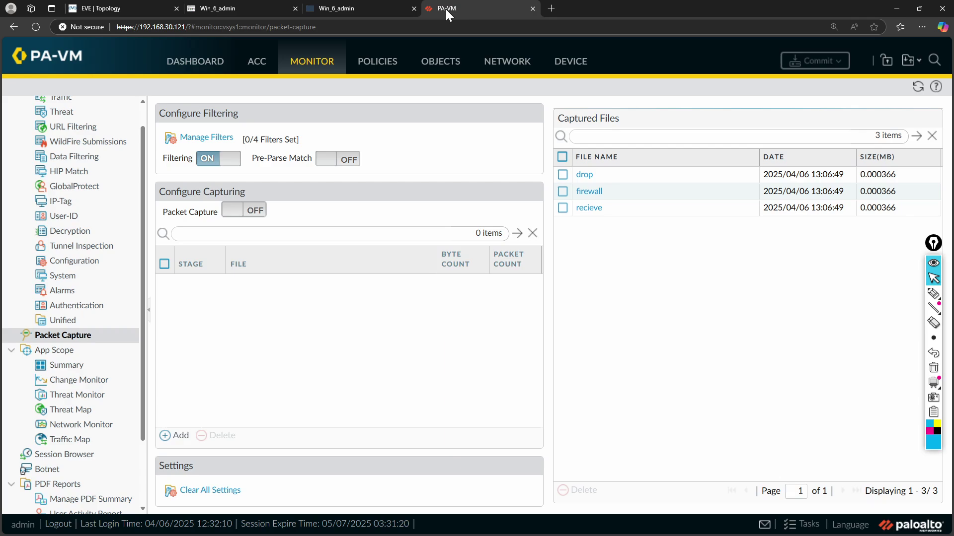
pyautogui.click(227, 63)
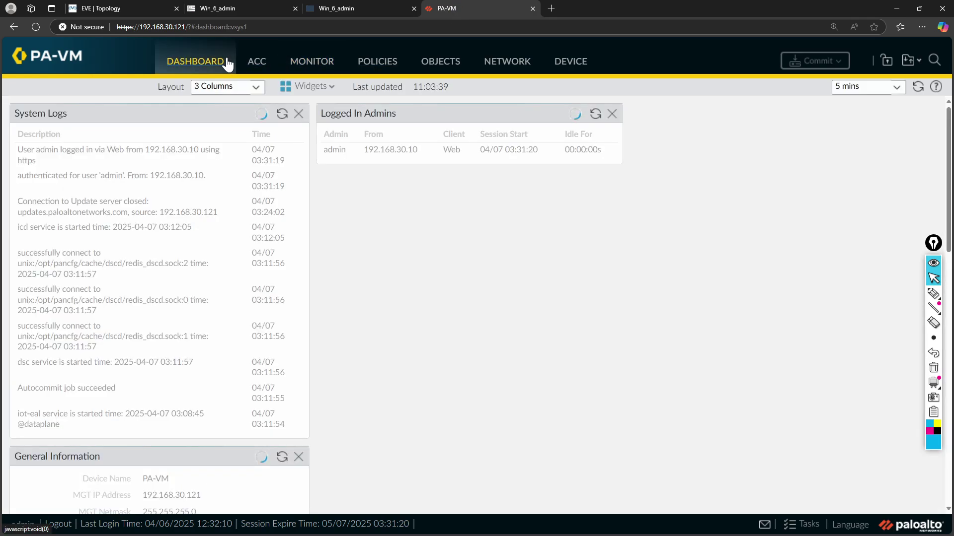
pyautogui.click(131, 8)
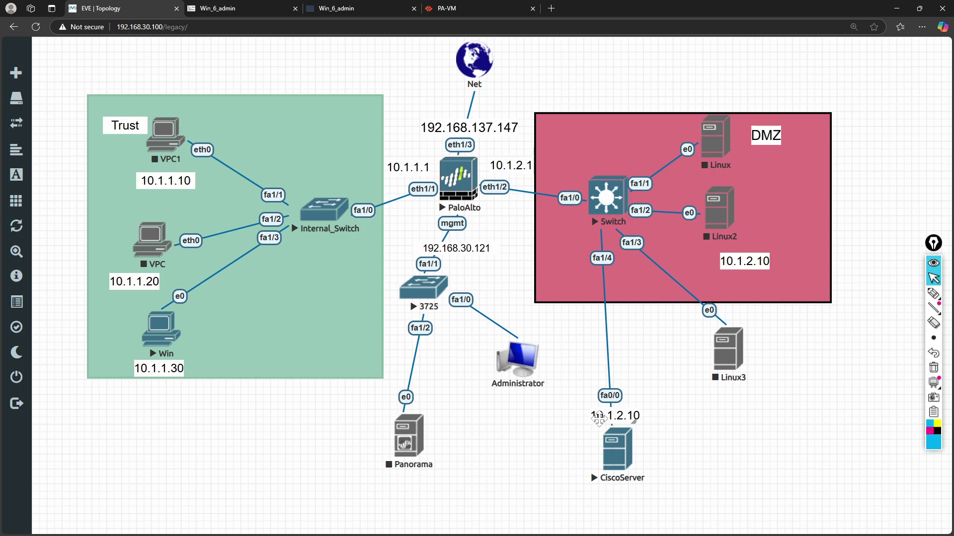
pyautogui.click(461, 4)
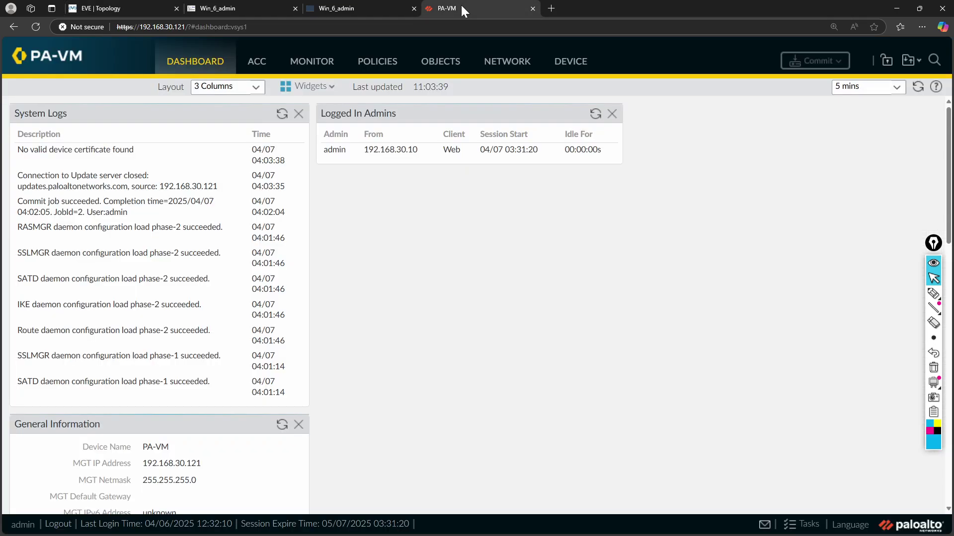
# Switch to the Win_6_admin remote desktop and open a new cmd window
pyautogui.click(244, 6)
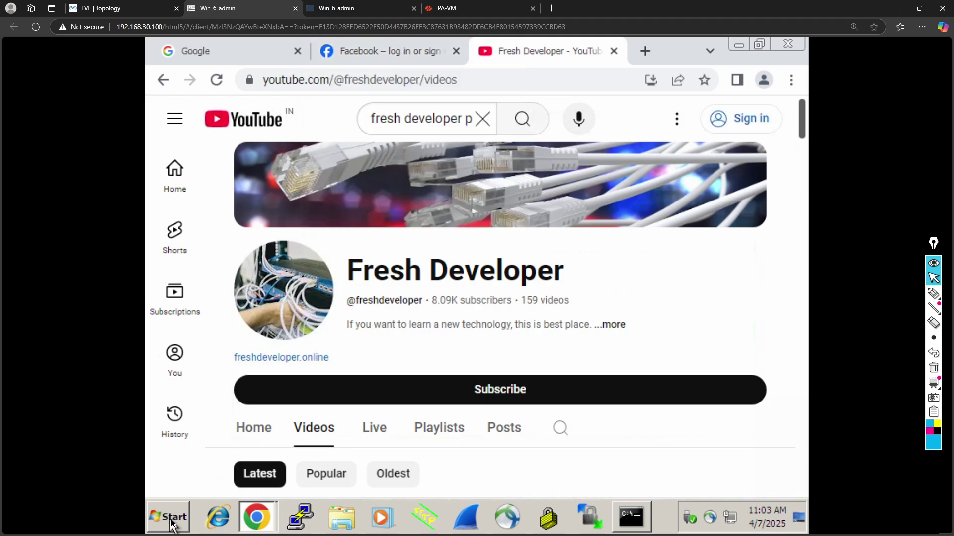
pyautogui.click(171, 517)
pyautogui.write('cmd')
pyautogui.press('Return')
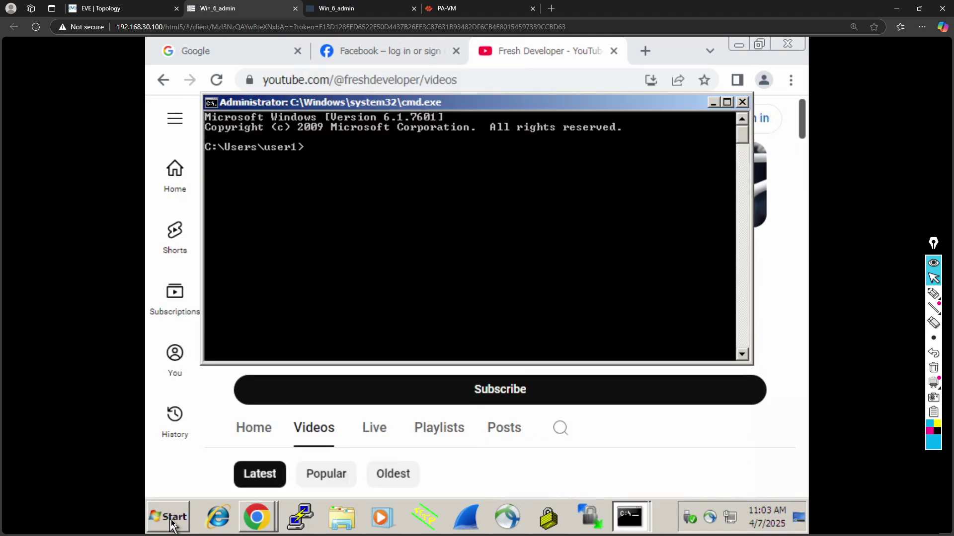
# Ping the server 10.1.2.10 from the Windows host's command prompt
pyautogui.write('ping 1')
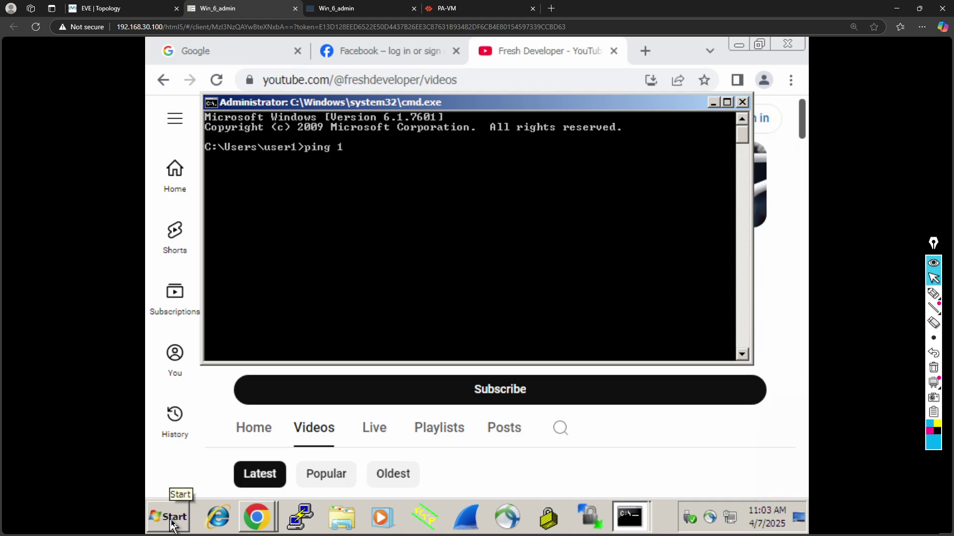
pyautogui.write('0.1.2.210')
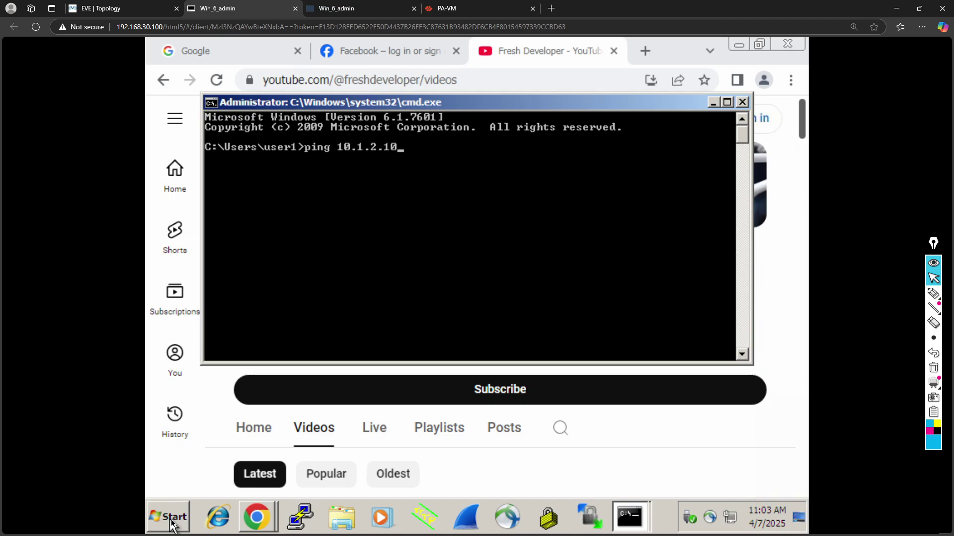
pyautogui.press('Return')
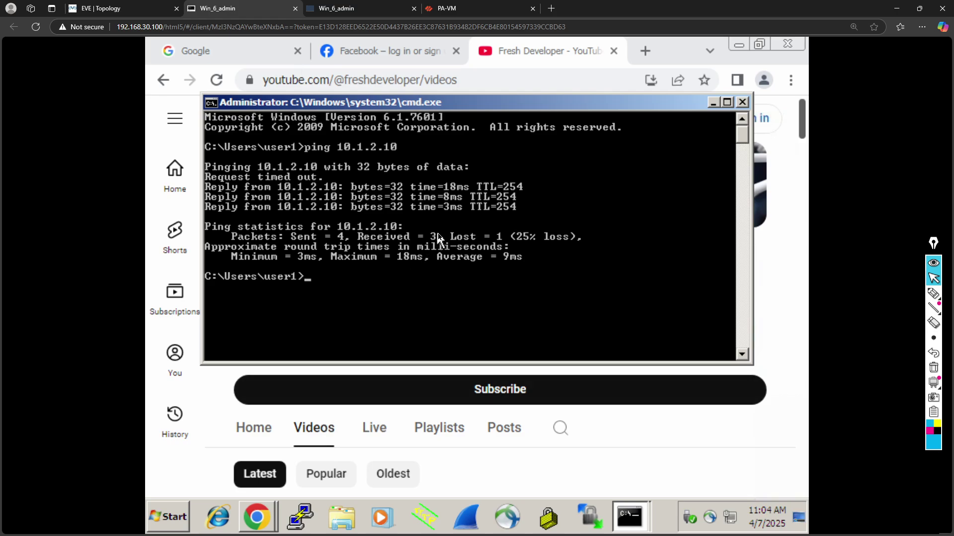
# Switch to the EVE topology and stop the CiscoServer node
pyautogui.click(136, 9)
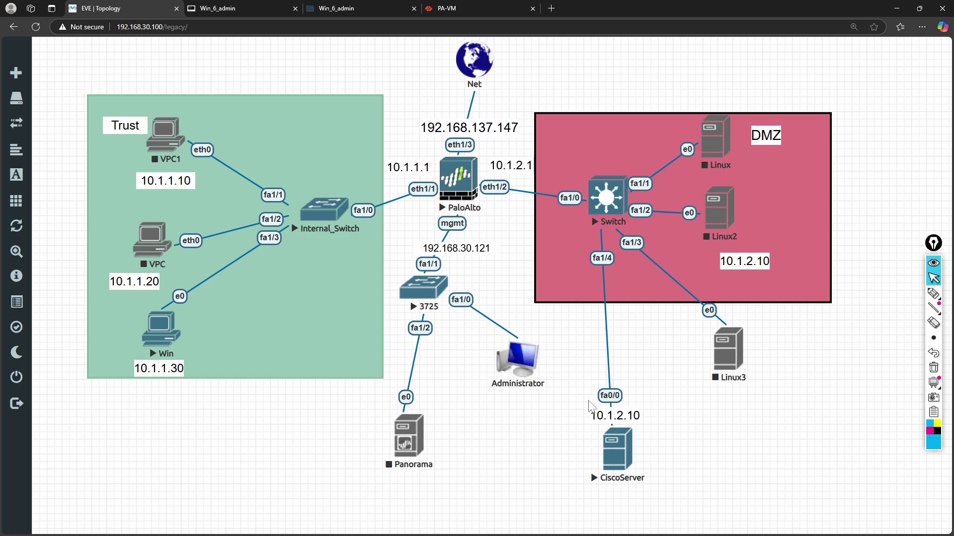
pyautogui.rightClick(625, 447)
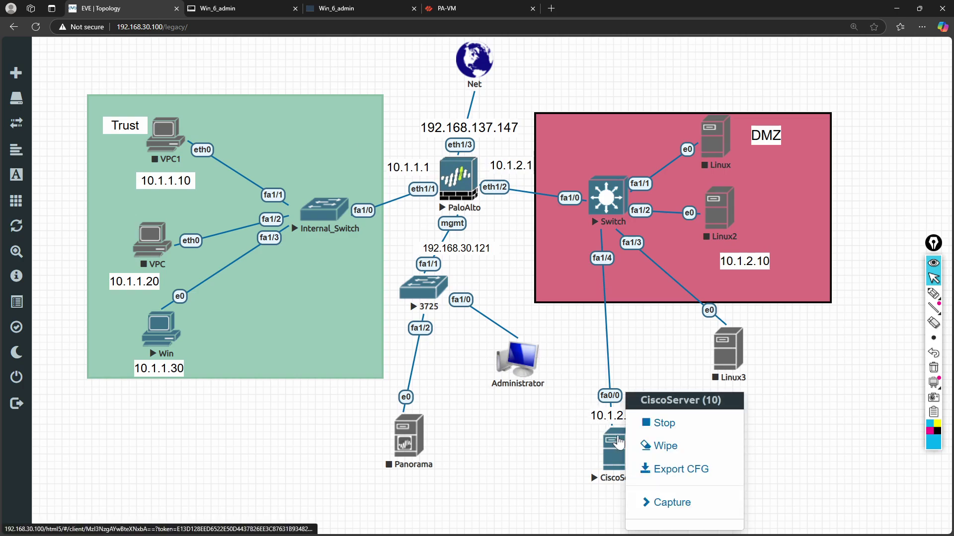
pyautogui.click(661, 425)
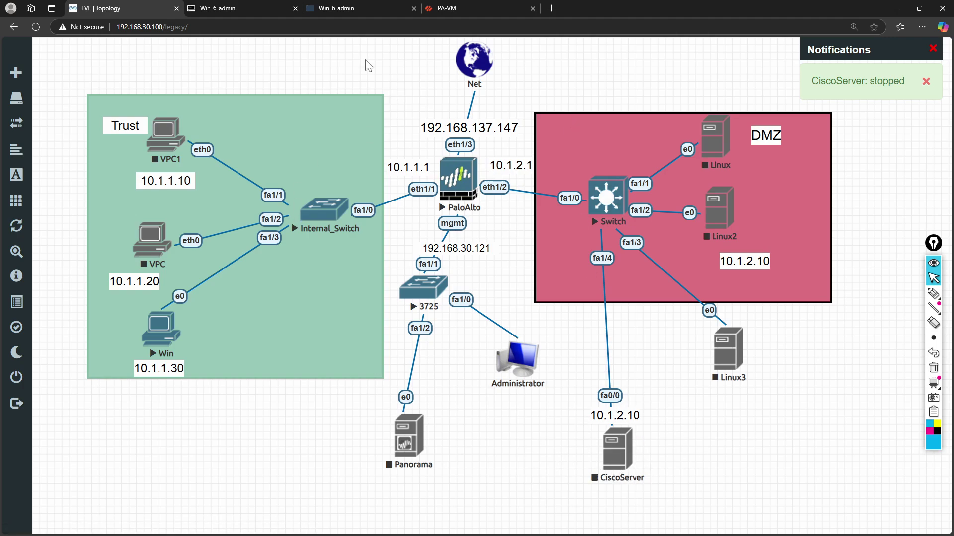
# Return to the Win_6_admin remote desktop and repeat the ping to 10.1.2.10
pyautogui.click(256, 10)
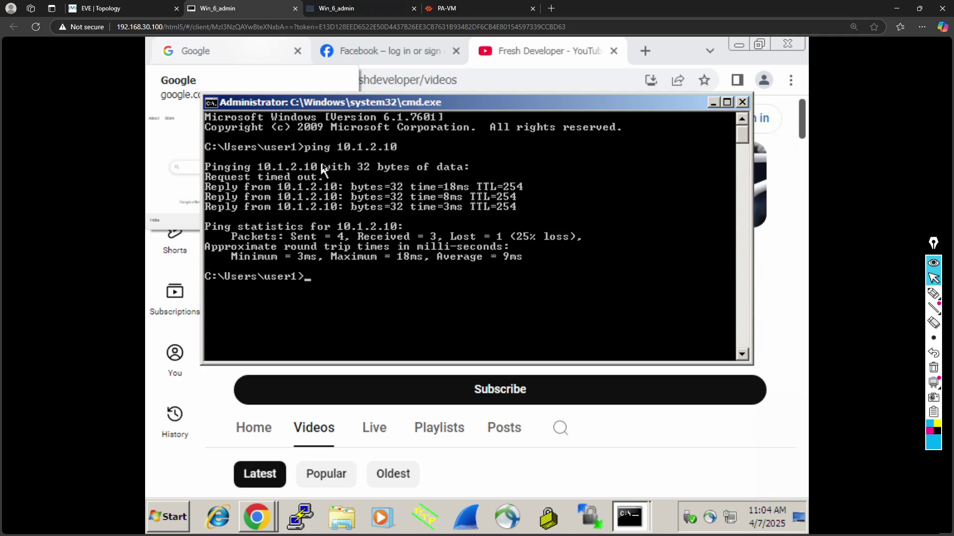
pyautogui.press('Up')
pyautogui.press('Return')
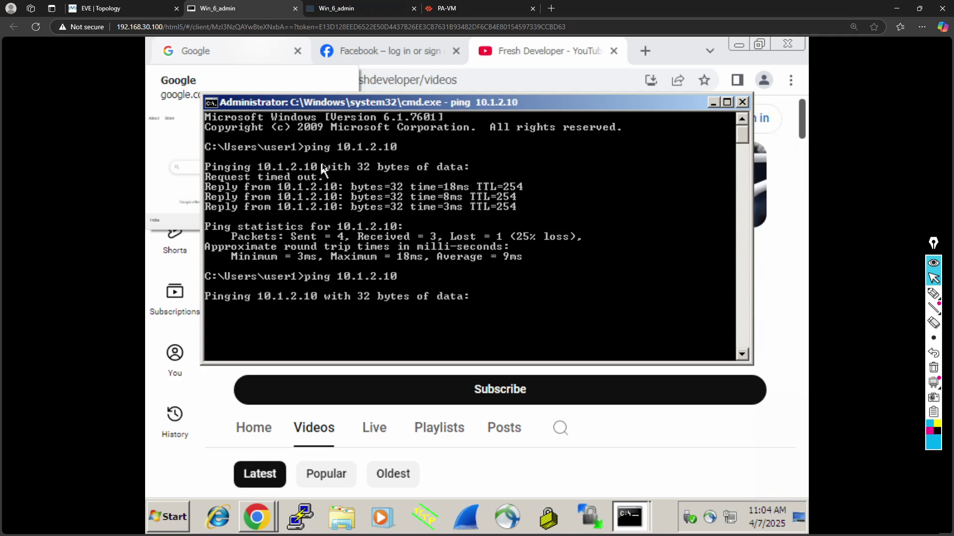
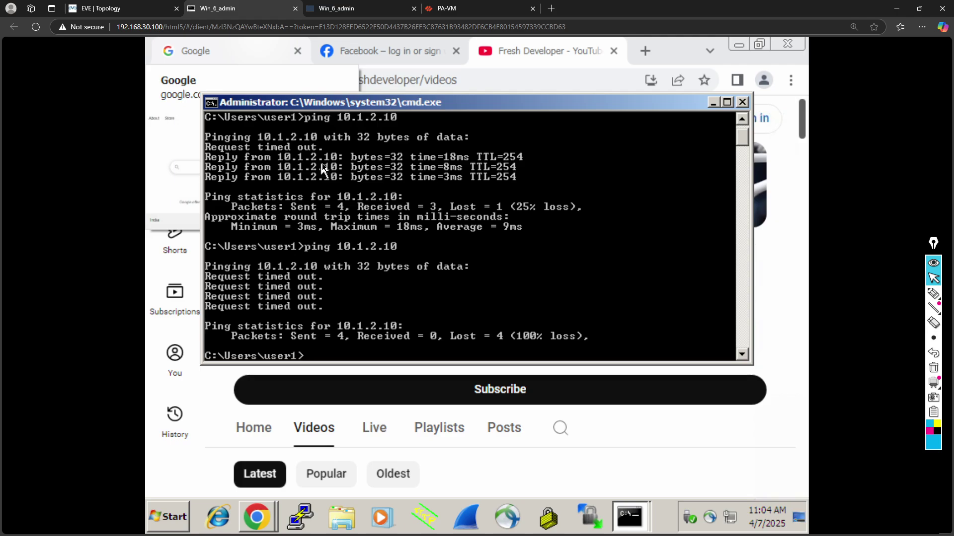
# Switch to PA-VM and filter the traffic log to source 10.1.1.30 and destination 10.1.2.10 only
pyautogui.click(477, 7)
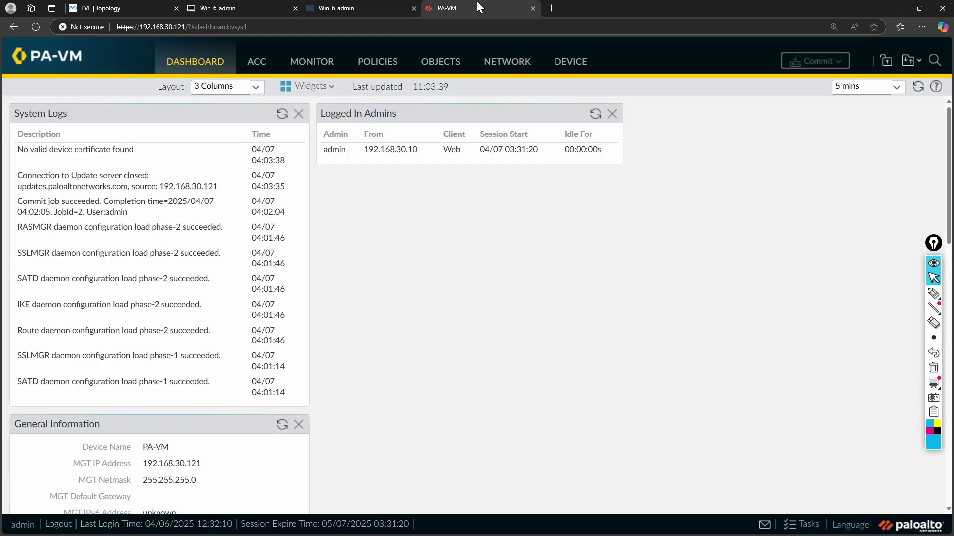
pyautogui.click(310, 65)
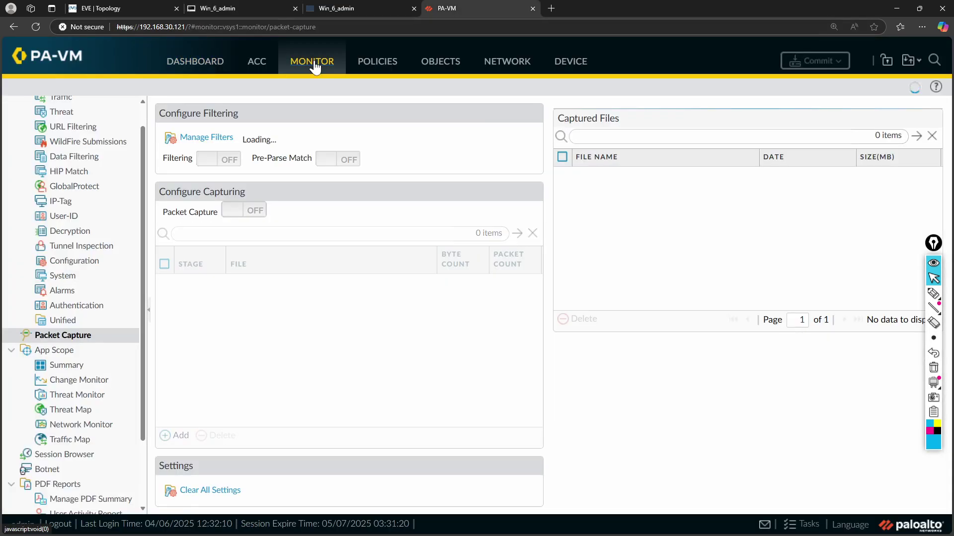
pyautogui.scroll(1, 55, 139)
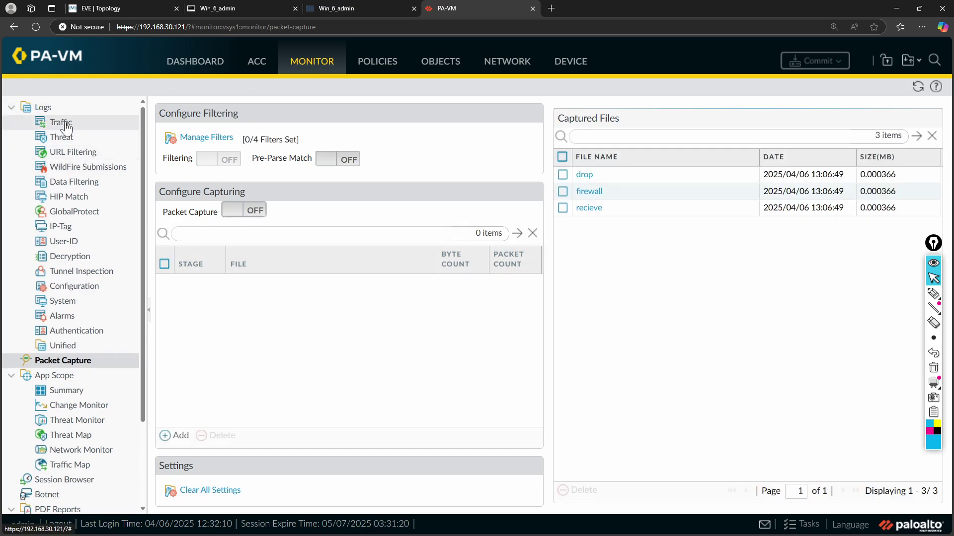
pyautogui.click(63, 123)
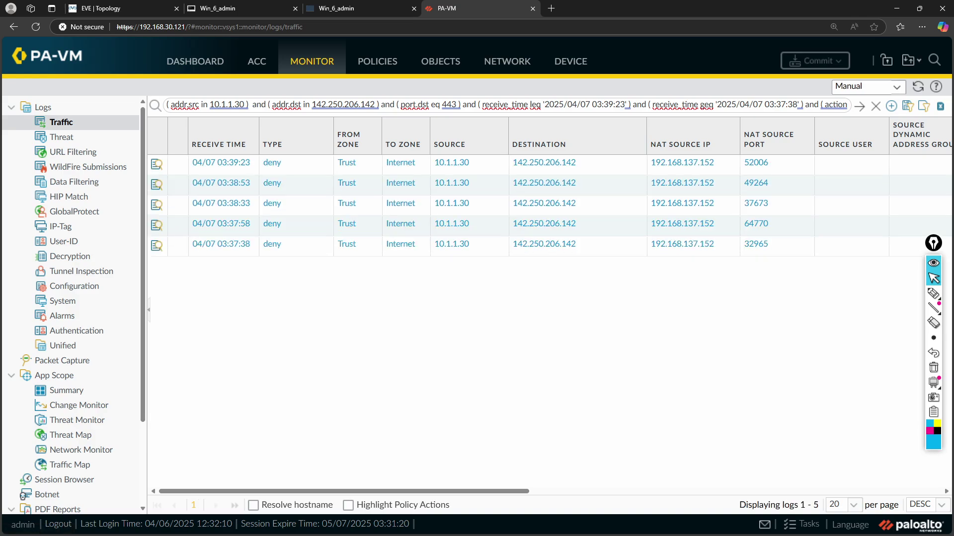
pyautogui.hotkey('shift', 'End')
pyautogui.press('Delete')
pyautogui.press('Return')
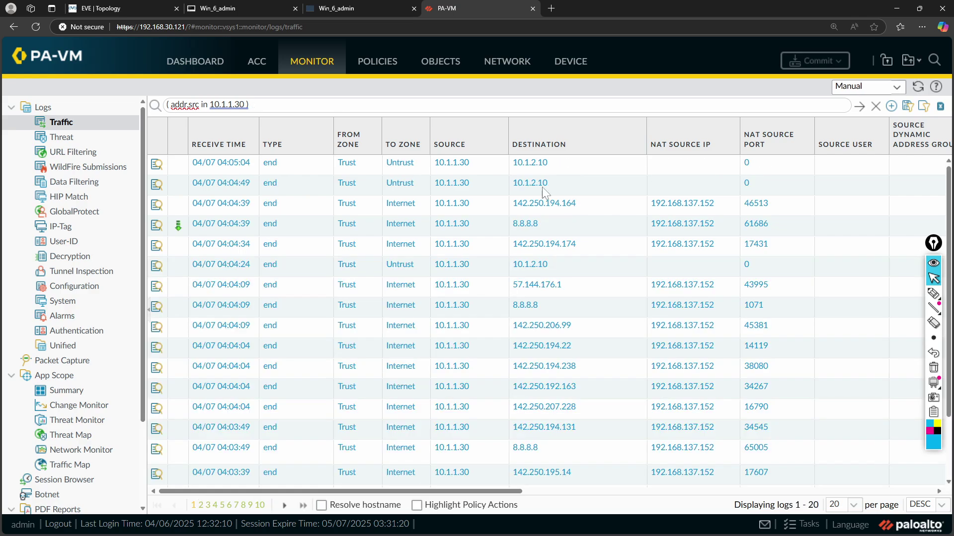
pyautogui.click(533, 164)
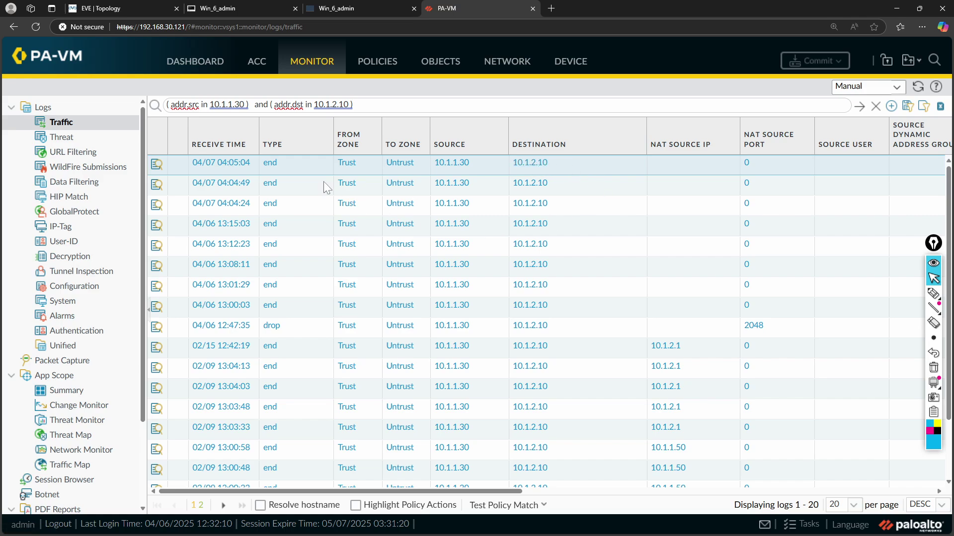
# Examine the application, action, rule, session end reason and bytes of the logged pings, comparing them with the host's ping output
pyautogui.hscroll(3, 506, 214)
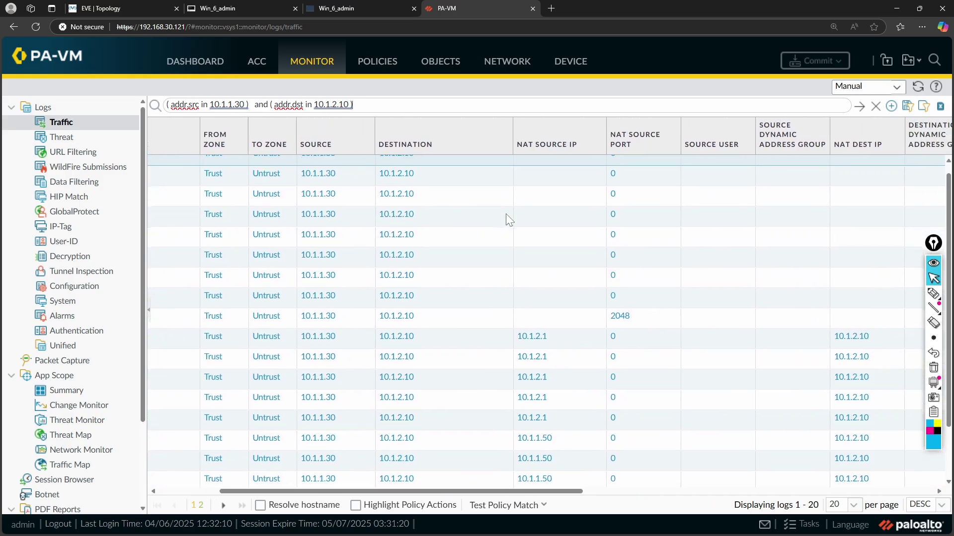
pyautogui.hscroll(4, 550, 205)
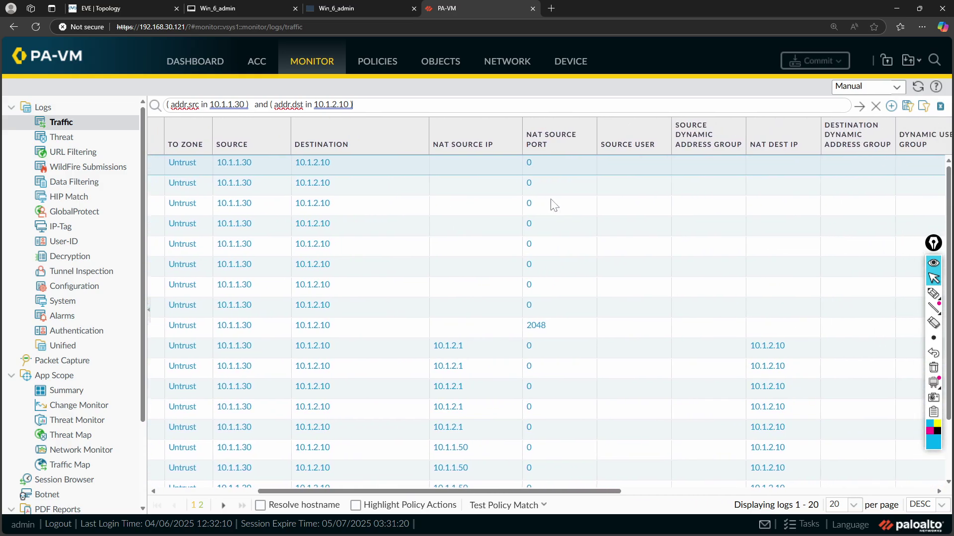
pyautogui.hscroll(5, 551, 205)
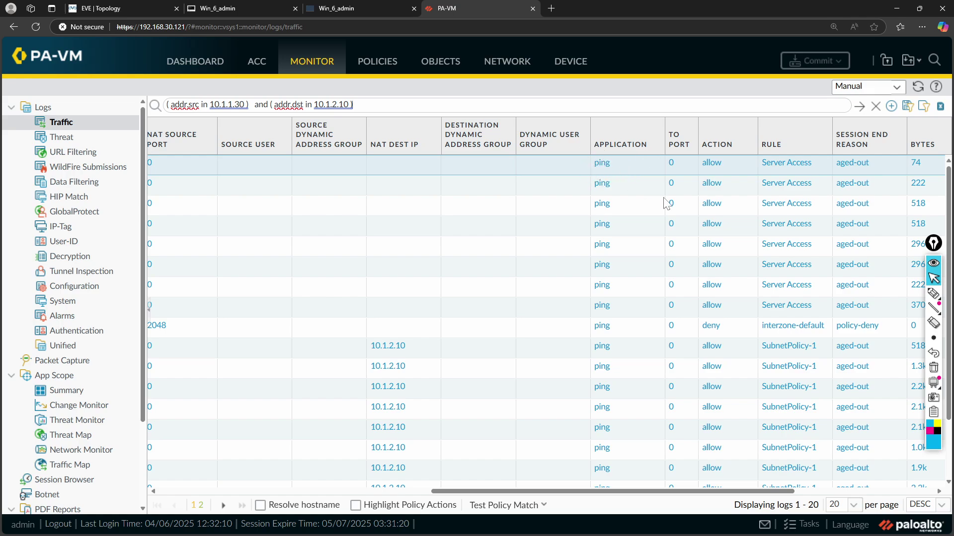
pyautogui.hscroll(2, 594, 167)
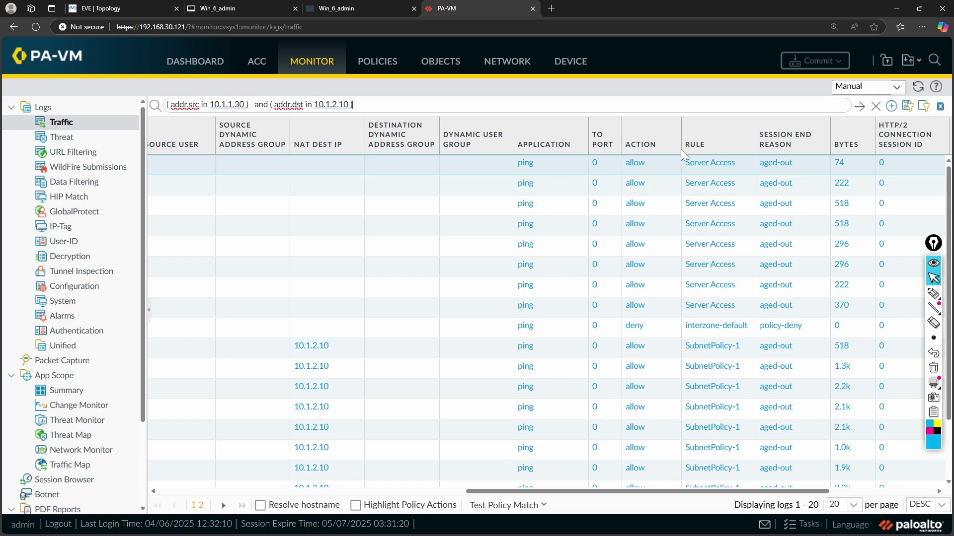
pyautogui.click(248, 8)
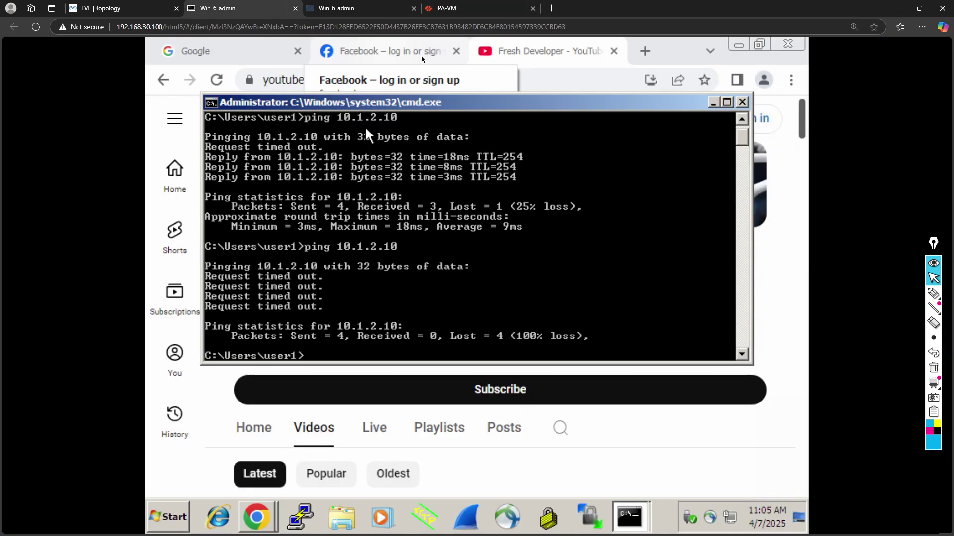
pyautogui.click(484, 9)
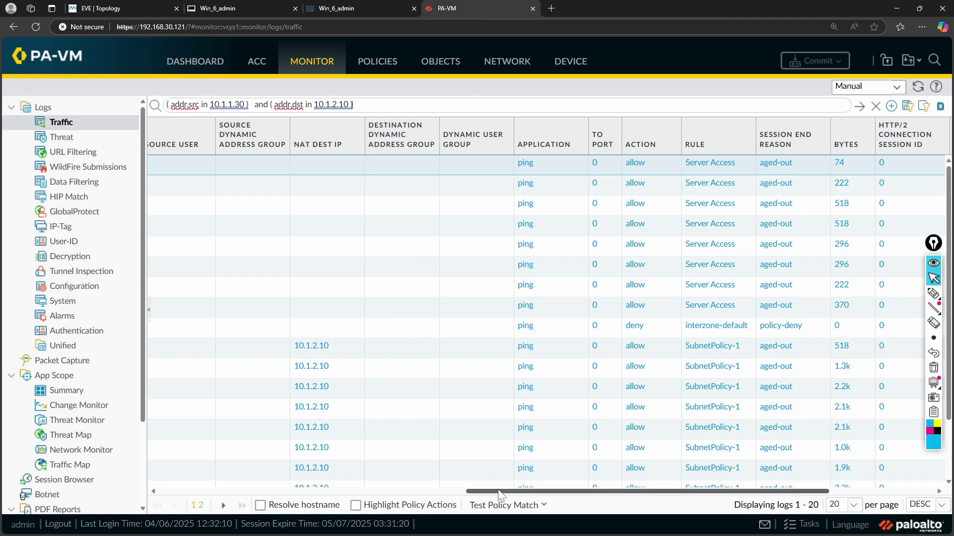
pyautogui.moveTo(499, 495); pyautogui.dragTo(207, 495)
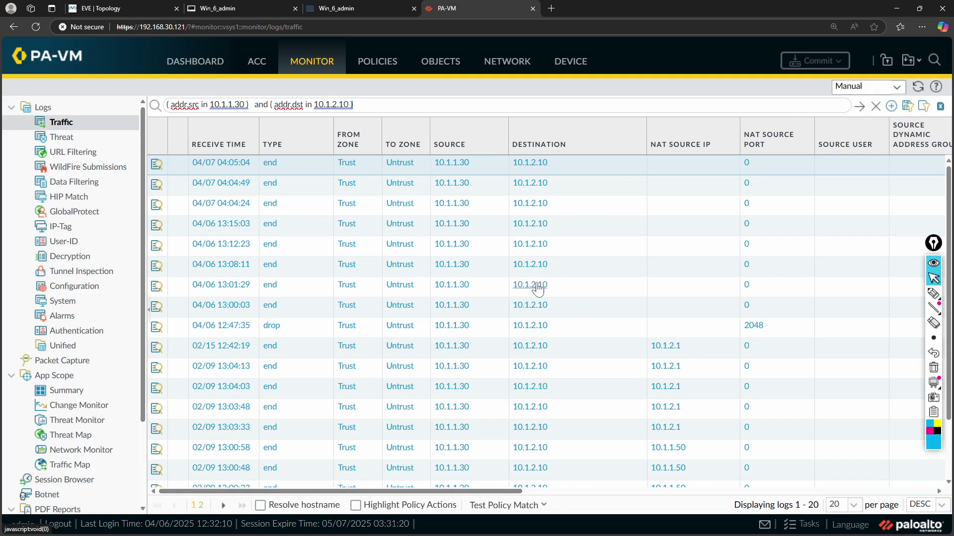
pyautogui.hscroll(10, 537, 289)
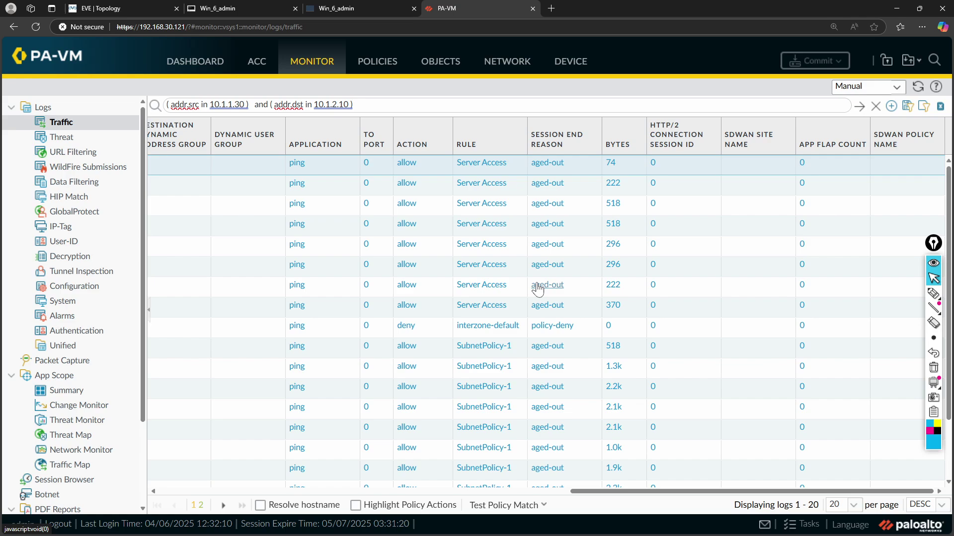
# Turn on packet capture filtering and add filter ID 1 with source 10.1.1.30 and destination 10.1.2.10
pyautogui.click(67, 366)
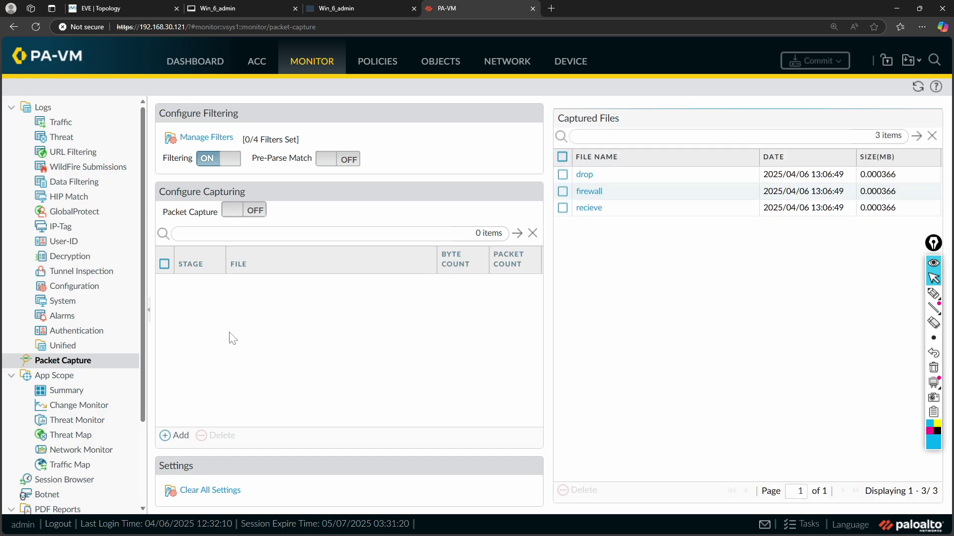
pyautogui.click(208, 140)
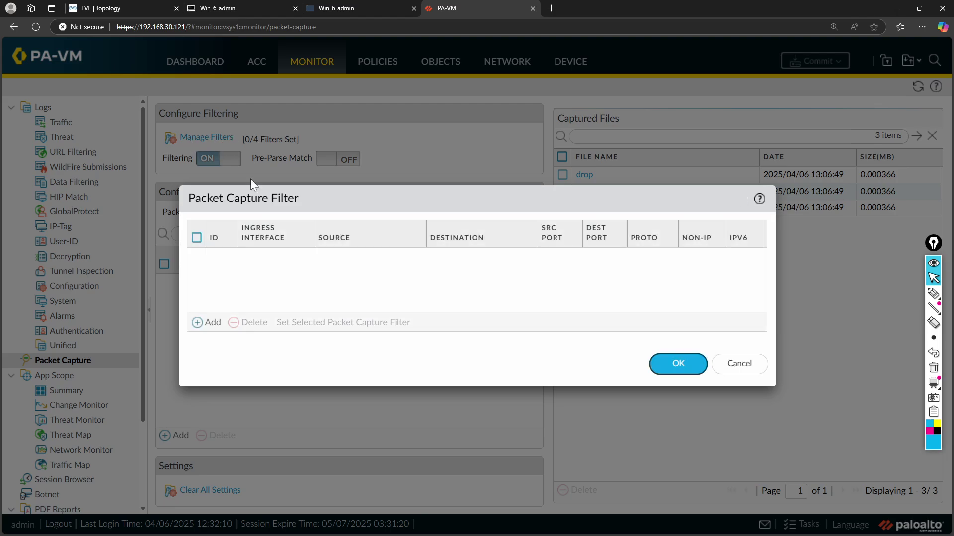
pyautogui.click(213, 324)
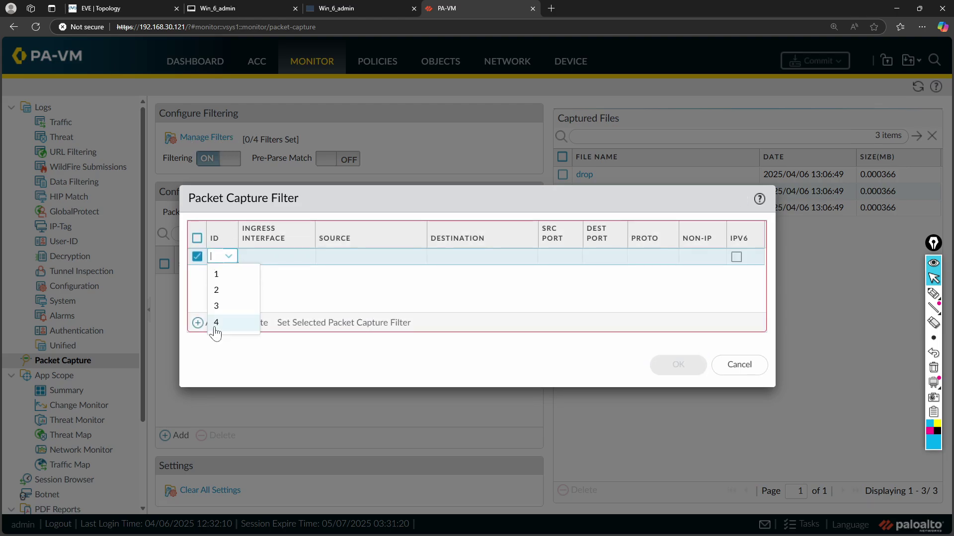
pyautogui.click(219, 274)
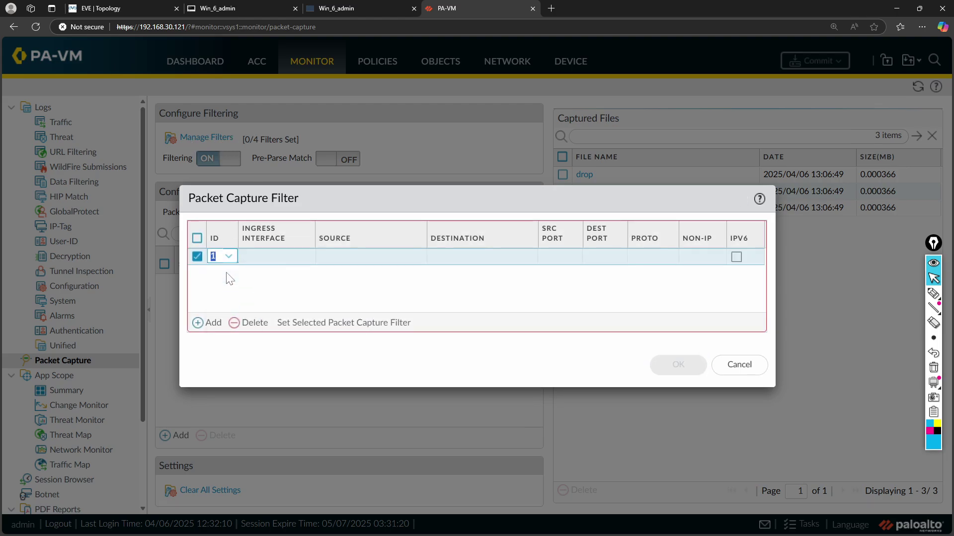
pyautogui.click(349, 260)
pyautogui.write('10')
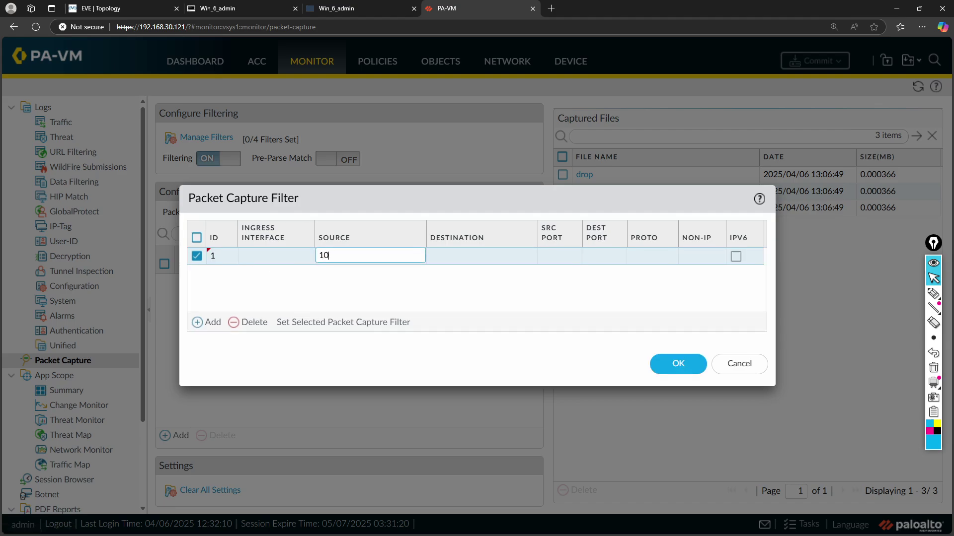
pyautogui.write('.1.1.30')
pyautogui.click(446, 272)
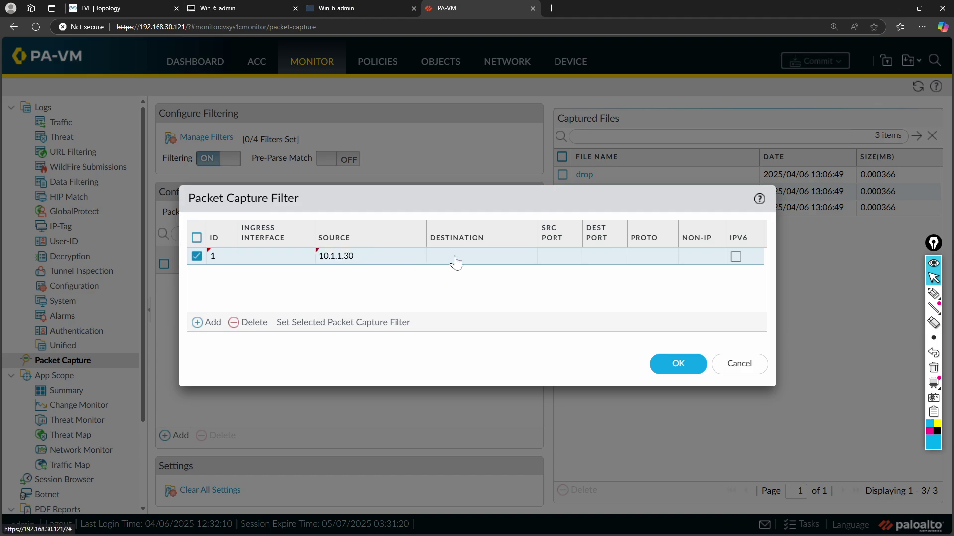
pyautogui.click(453, 259)
pyautogui.write('10.')
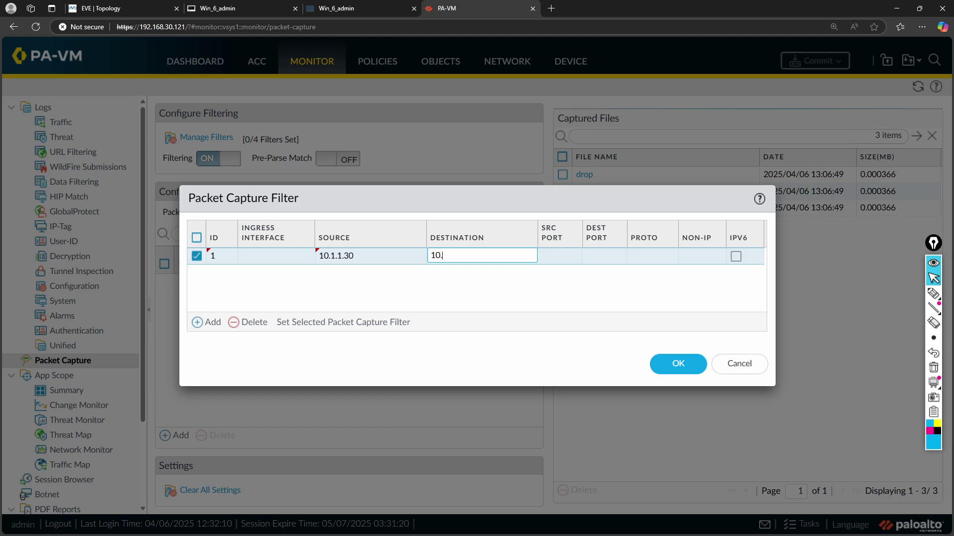
pyautogui.write('1.2.10')
# Check the host and server addresses in the EVE topology and return to PA-VM's packet capture filter
pyautogui.click(228, 10)
pyautogui.click(101, 6)
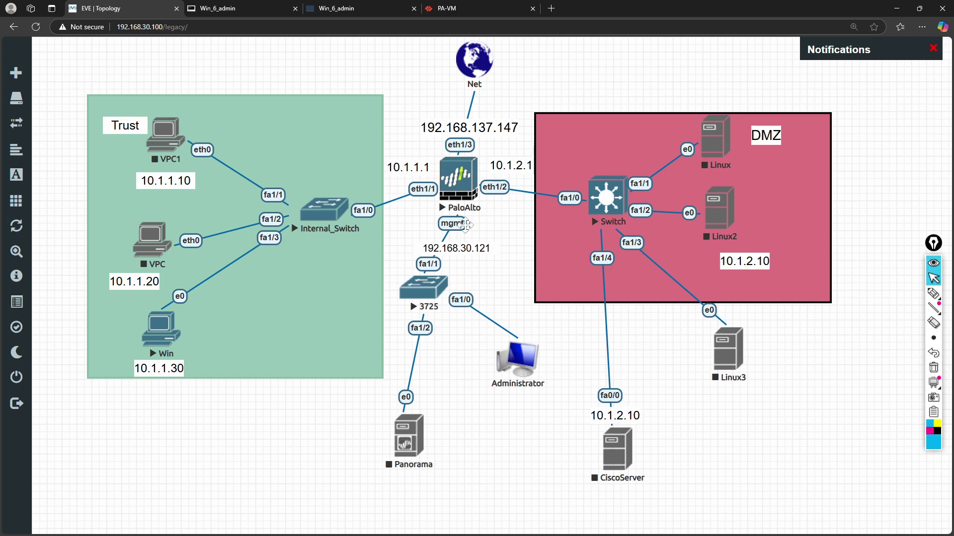
pyautogui.click(440, 14)
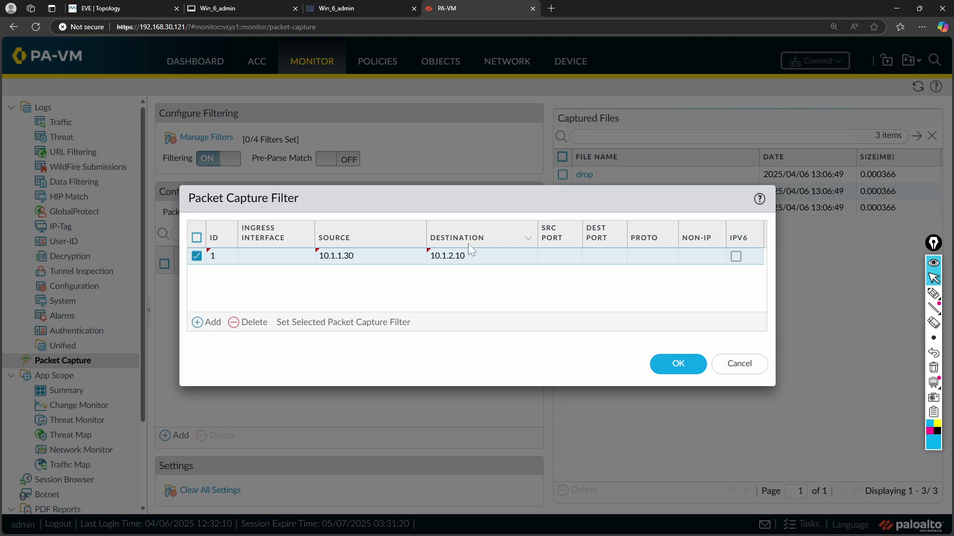
# Add packet capture filter ID 2 with source 10.1.2.10 and destination 10.1.1.30, and save the filter set
pyautogui.click(211, 324)
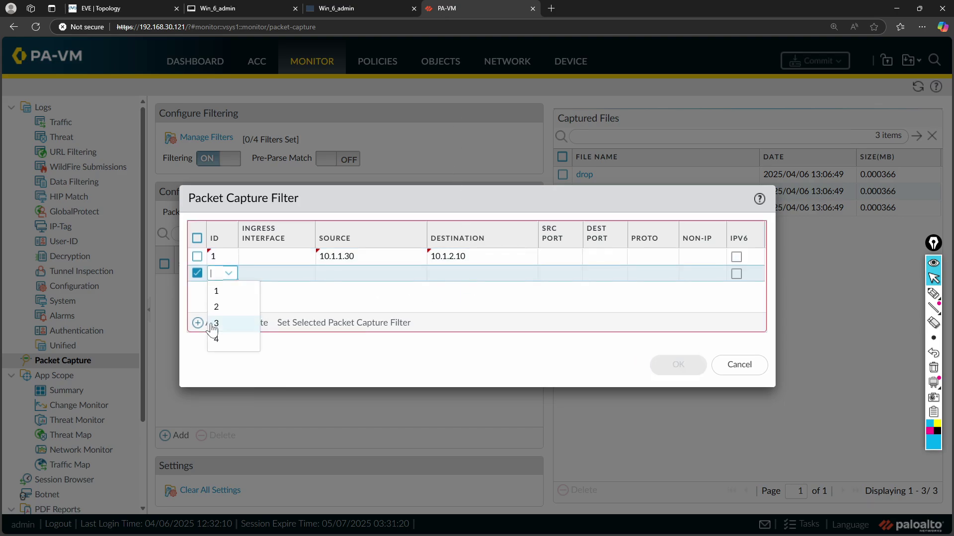
pyautogui.click(217, 307)
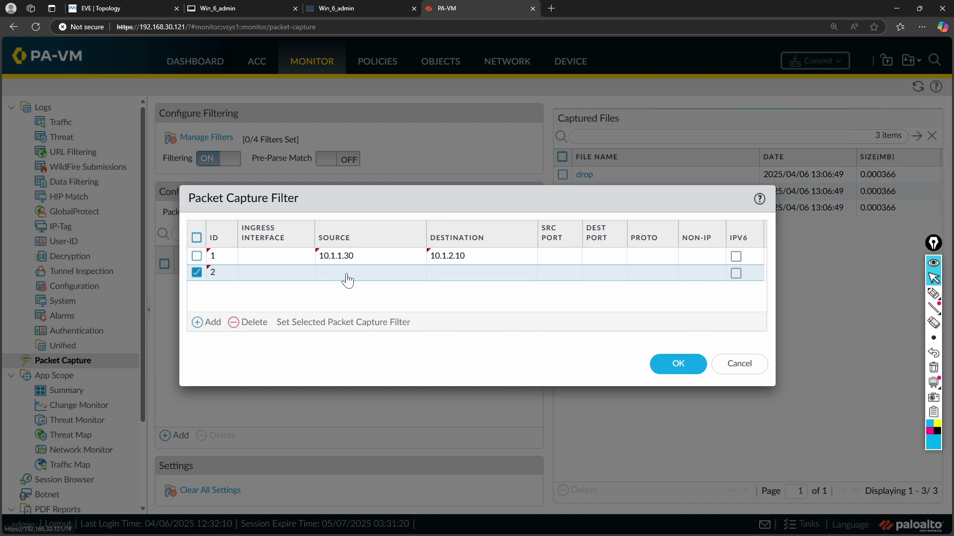
pyautogui.click(348, 279)
pyautogui.write('10')
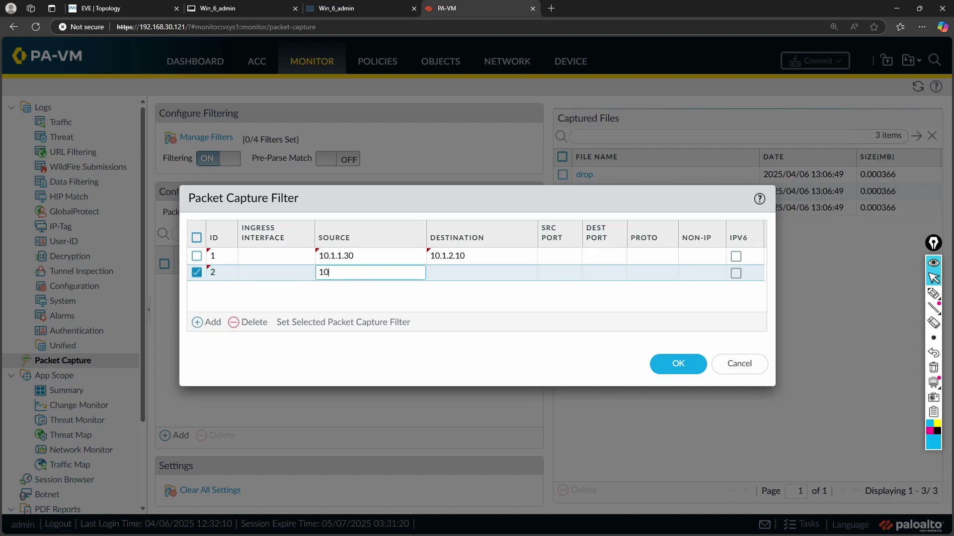
pyautogui.write('.1.2.10')
pyautogui.click(445, 277)
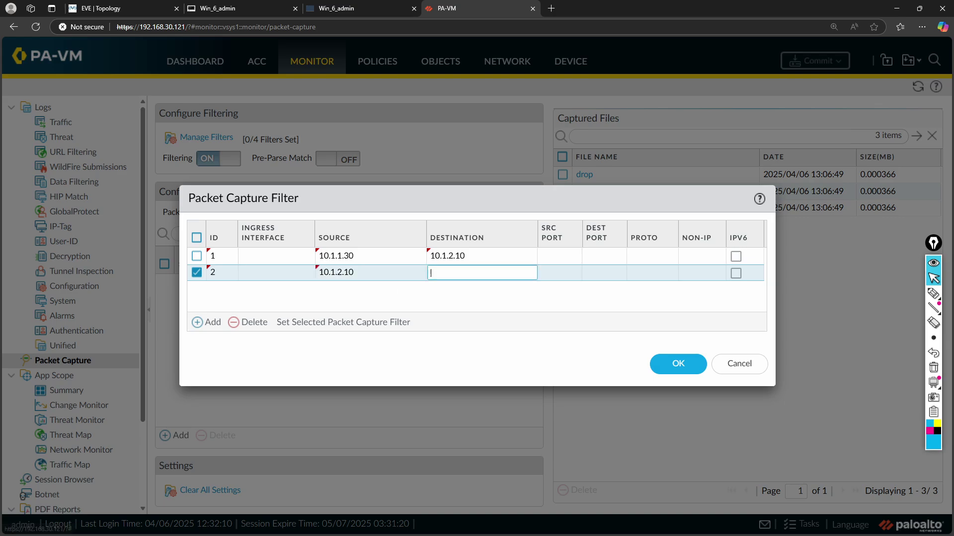
pyautogui.write('10.1.1.30')
pyautogui.click(460, 300)
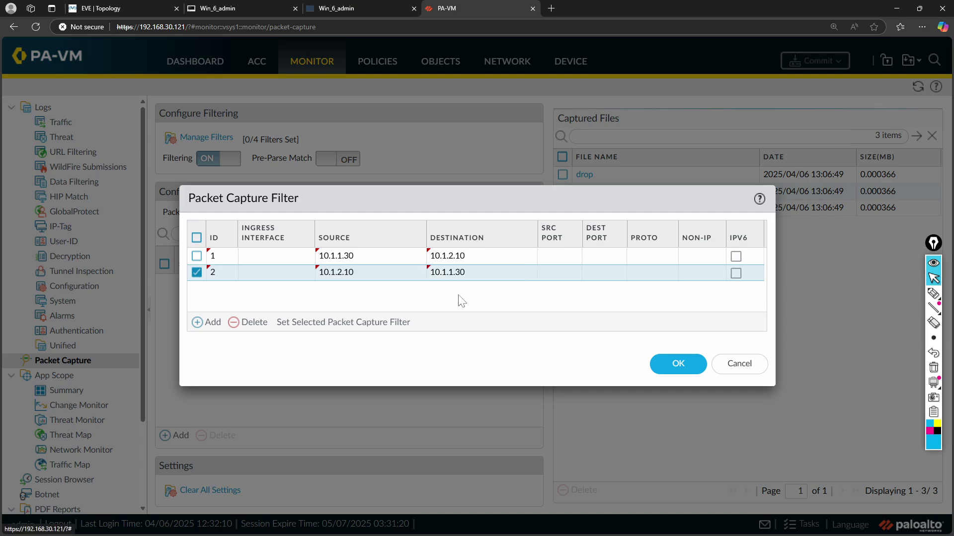
pyautogui.click(678, 364)
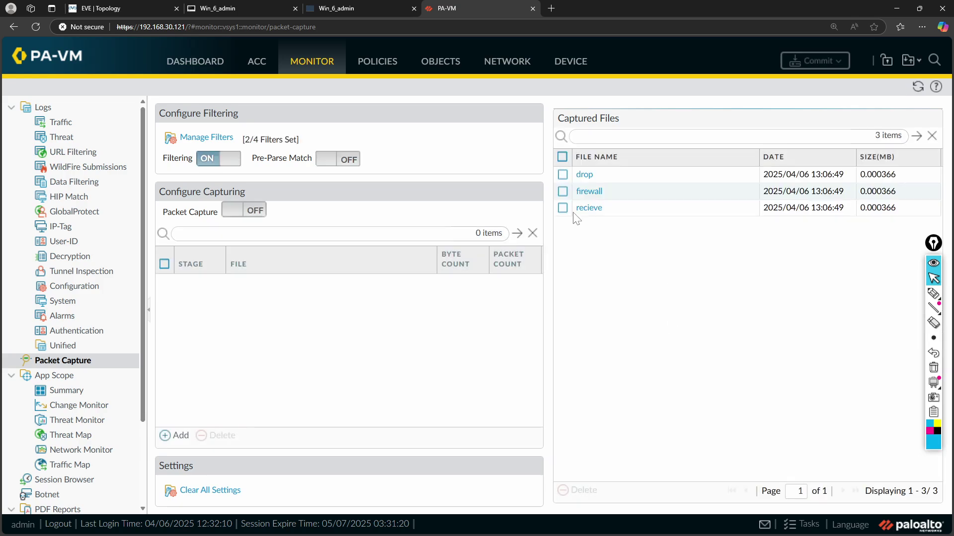
# Delete the old captured files drop, firewall and recieve
pyautogui.click(563, 175)
pyautogui.click(562, 192)
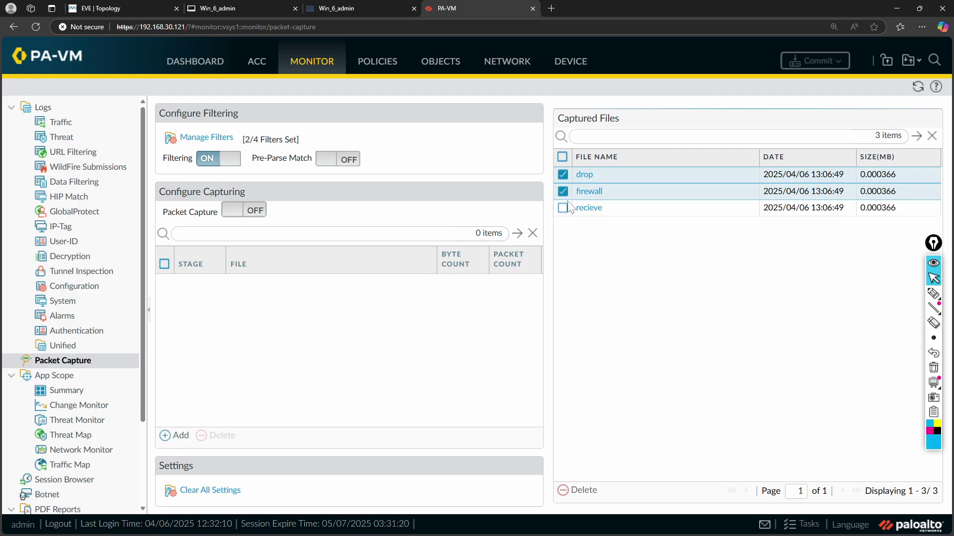
pyautogui.click(563, 208)
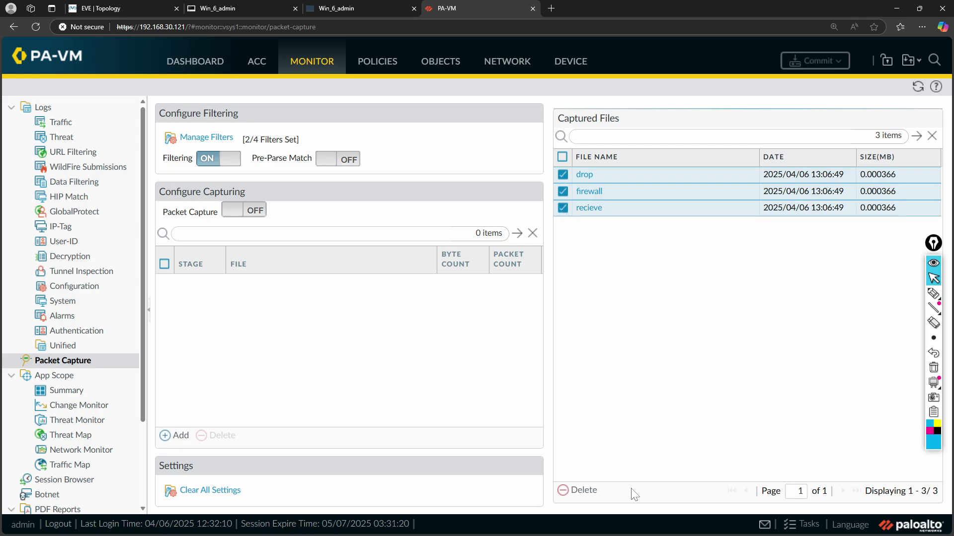
pyautogui.click(578, 495)
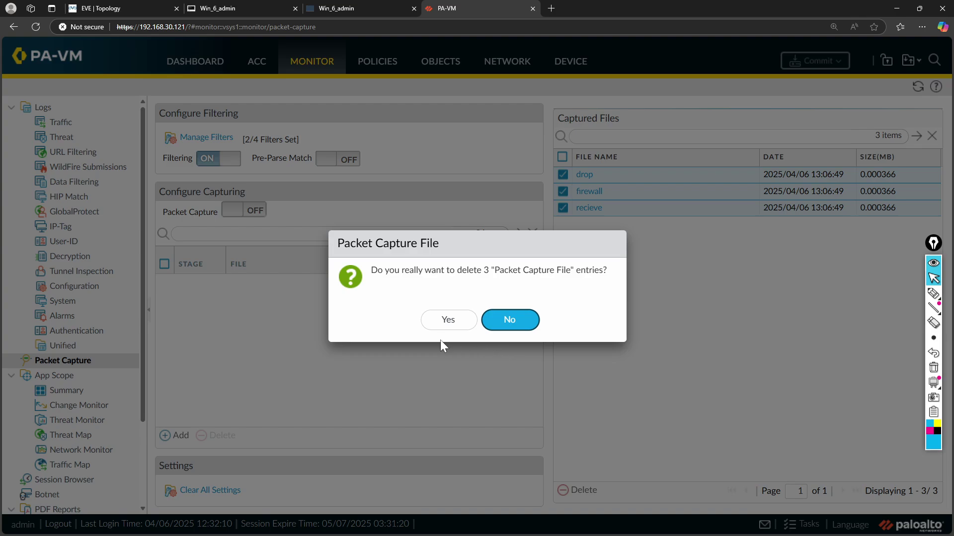
pyautogui.click(448, 321)
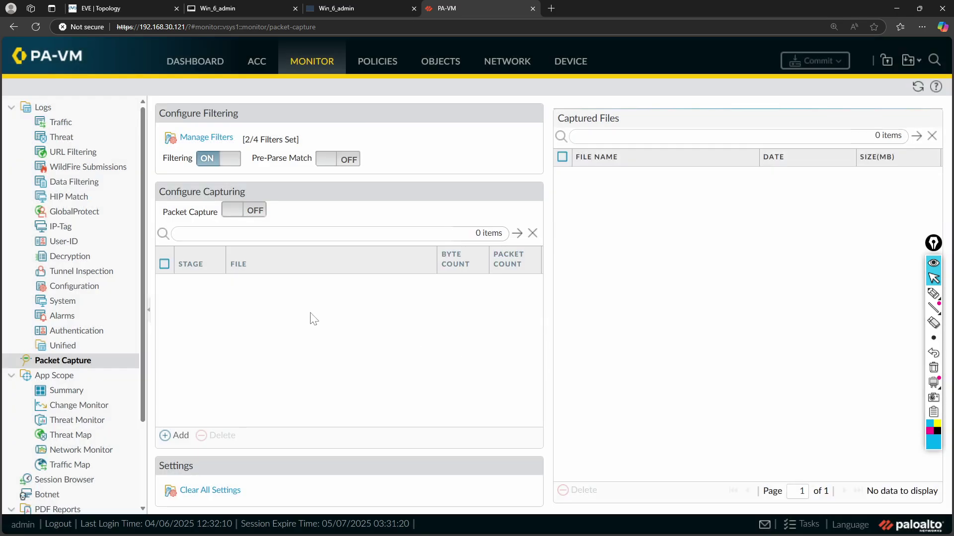
# Turn on packet capture and add a drop stage that writes to a file named drop
pyautogui.click(246, 211)
pyautogui.click(446, 341)
pyautogui.click(181, 435)
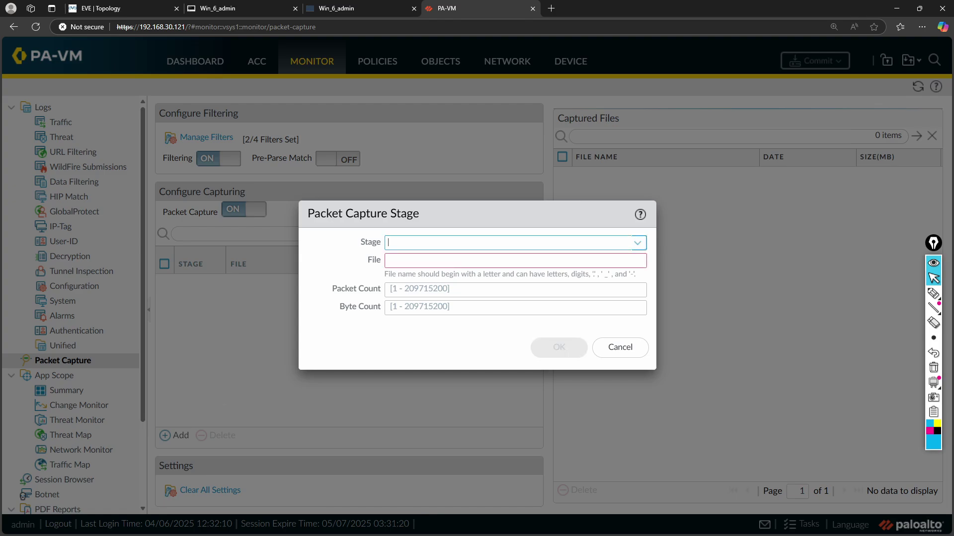
pyautogui.click(638, 243)
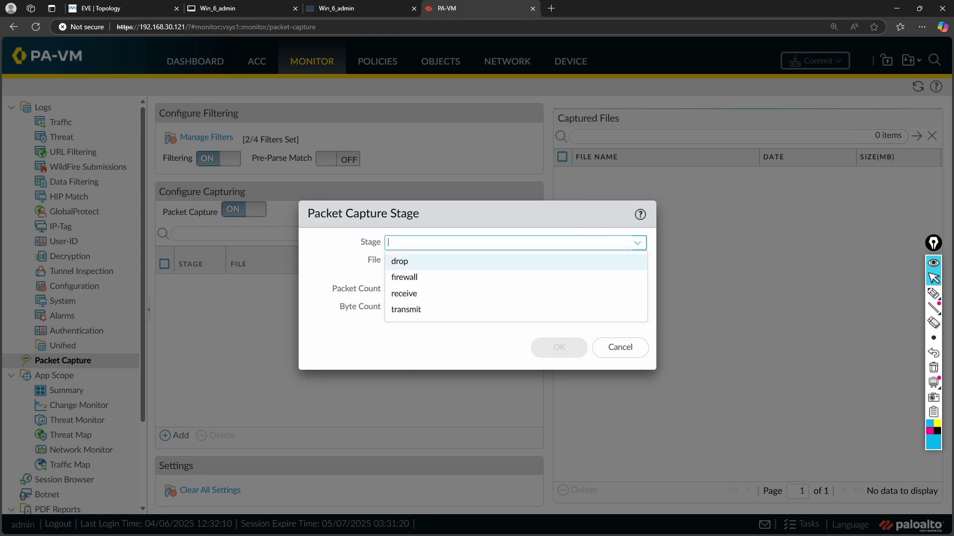
pyautogui.click(461, 268)
pyautogui.press('Tab')
pyautogui.write('drip')
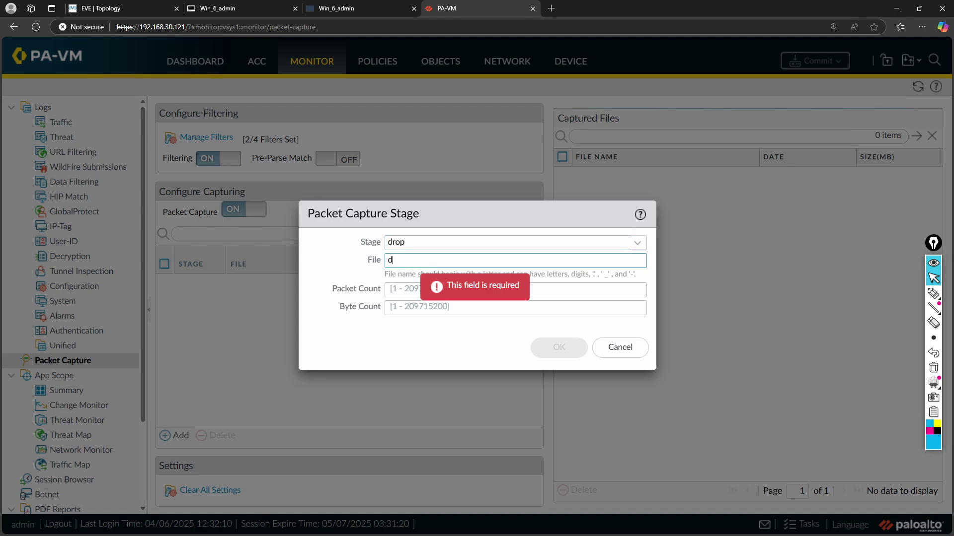
pyautogui.write('\\')
pyautogui.press('BackSpace')
pyautogui.press('BackSpace')
pyautogui.write('op')
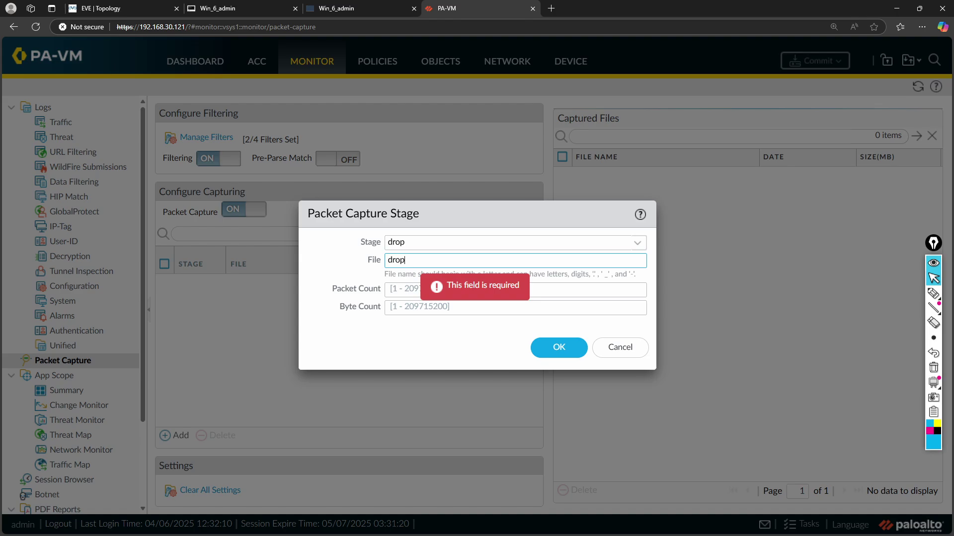
pyautogui.click(550, 347)
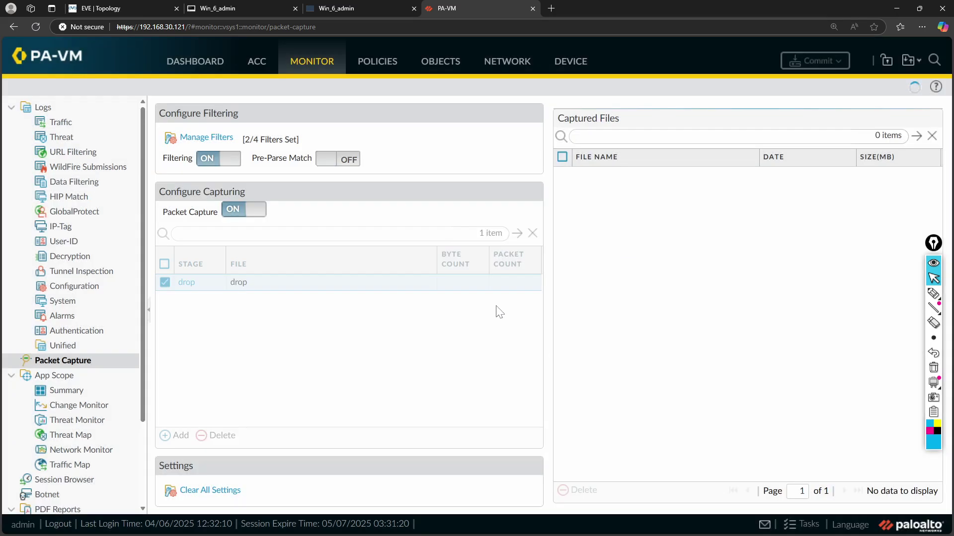
# Add a firewall capture stage that writes to a file named firewall
pyautogui.click(181, 435)
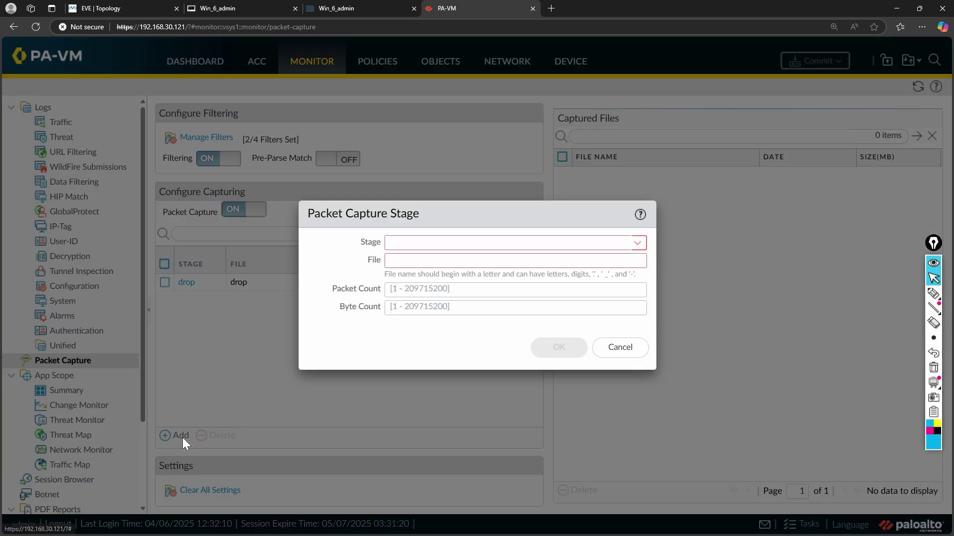
pyautogui.click(637, 242)
pyautogui.click(464, 277)
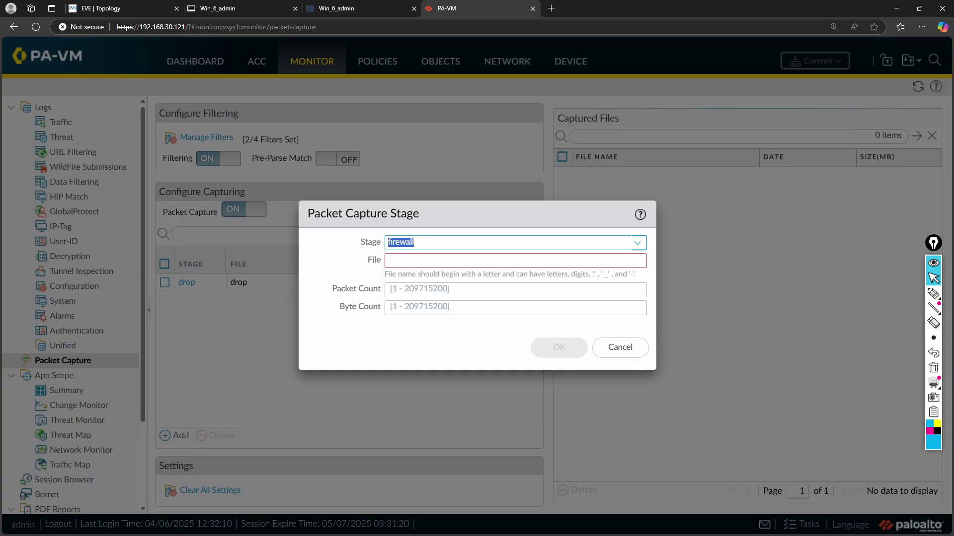
pyautogui.click(418, 261)
pyautogui.write('firewall')
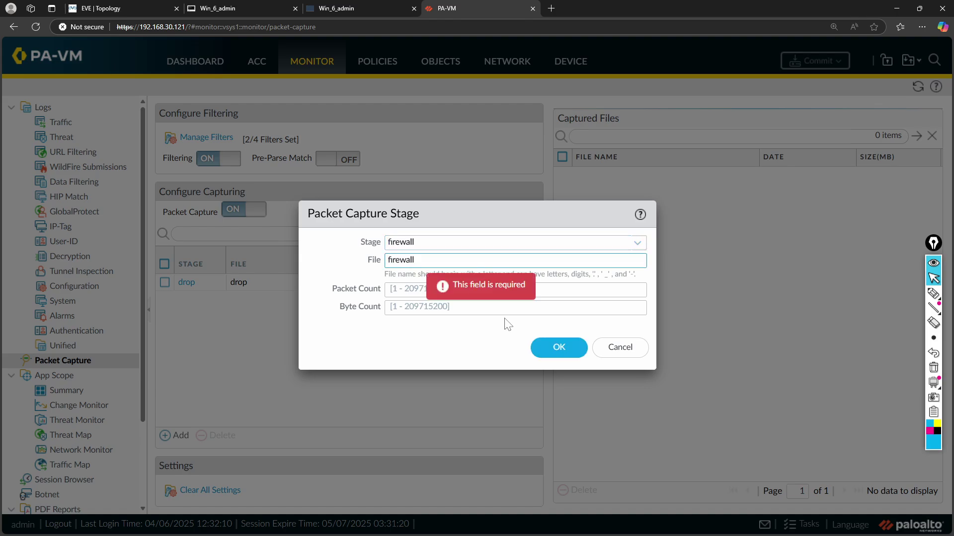
pyautogui.click(556, 350)
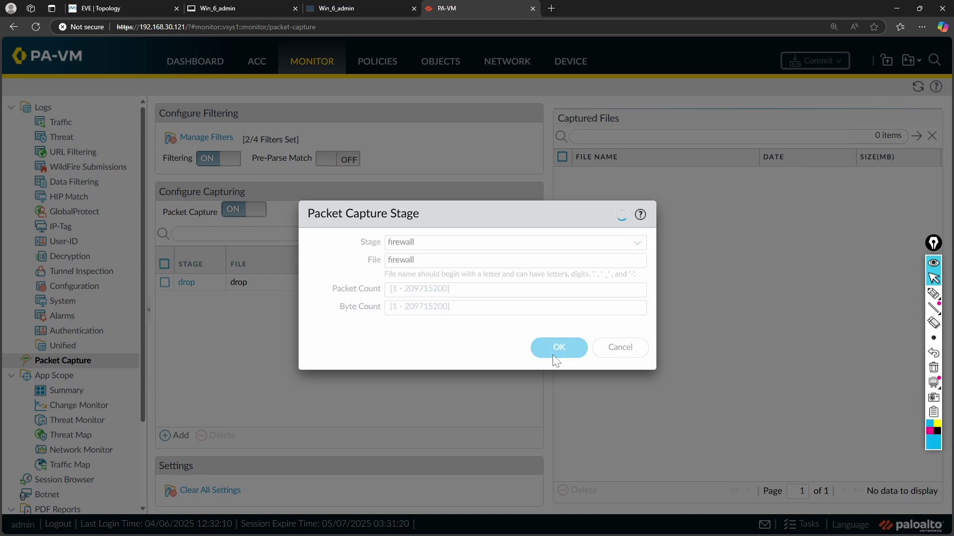
# Add a receive capture stage that writes to a file named receive
pyautogui.click(180, 436)
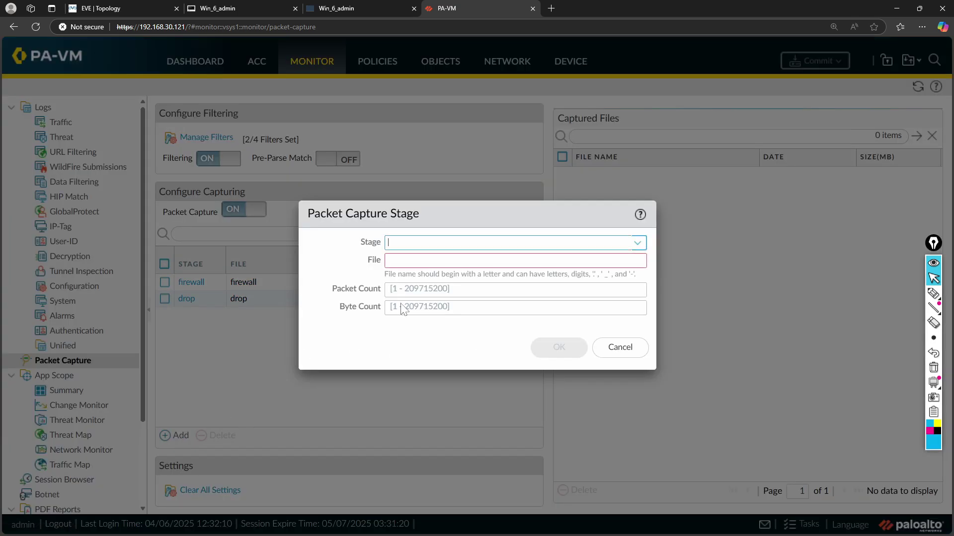
pyautogui.click(644, 245)
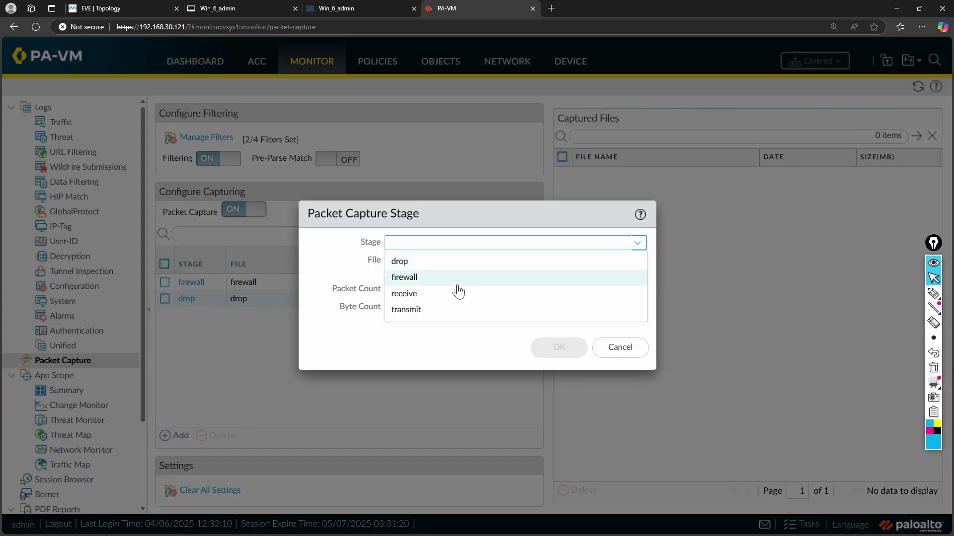
pyautogui.click(435, 294)
pyautogui.click(609, 259)
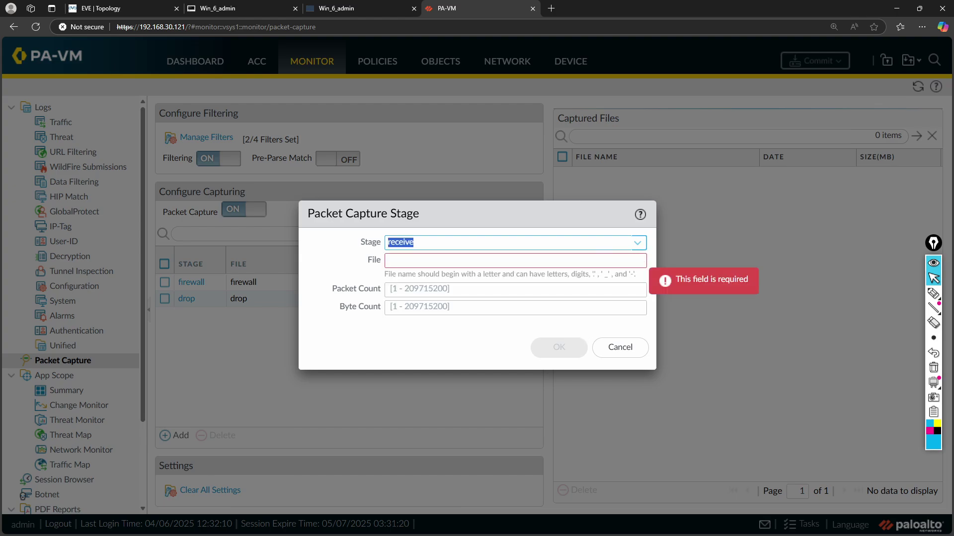
pyautogui.write('receive')
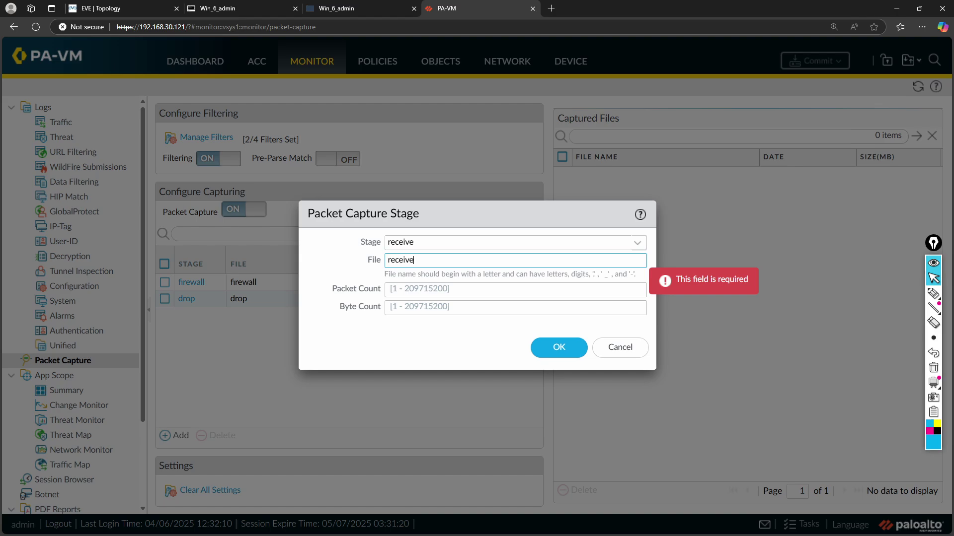
pyautogui.click(555, 349)
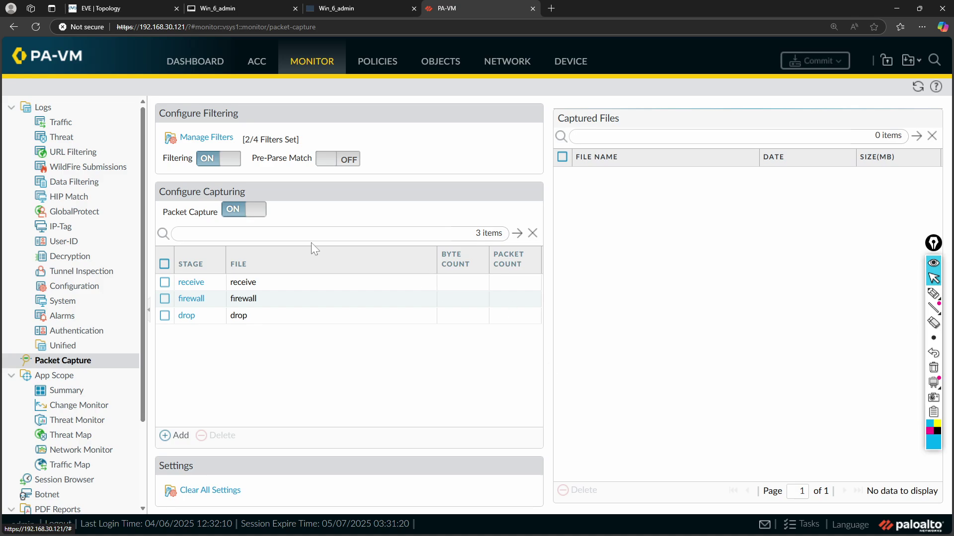
# Restart packet capture by turning it off, refreshing the page and turning it back on
pyautogui.click(235, 215)
pyautogui.click(914, 94)
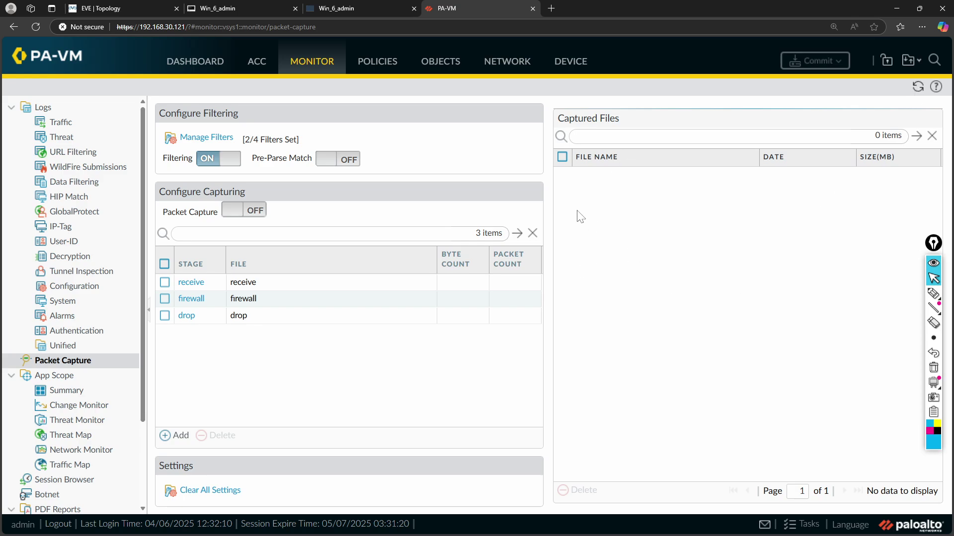
pyautogui.click(257, 213)
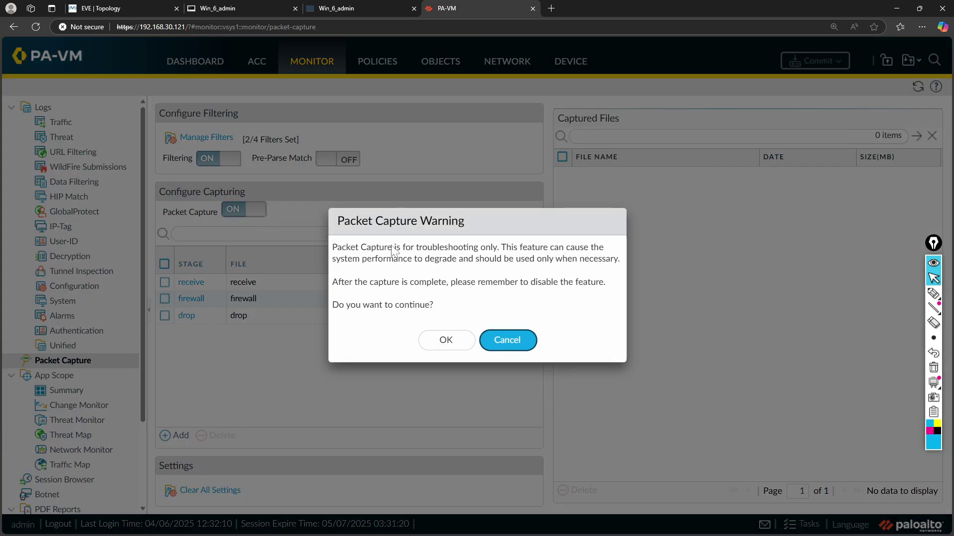
pyautogui.click(444, 342)
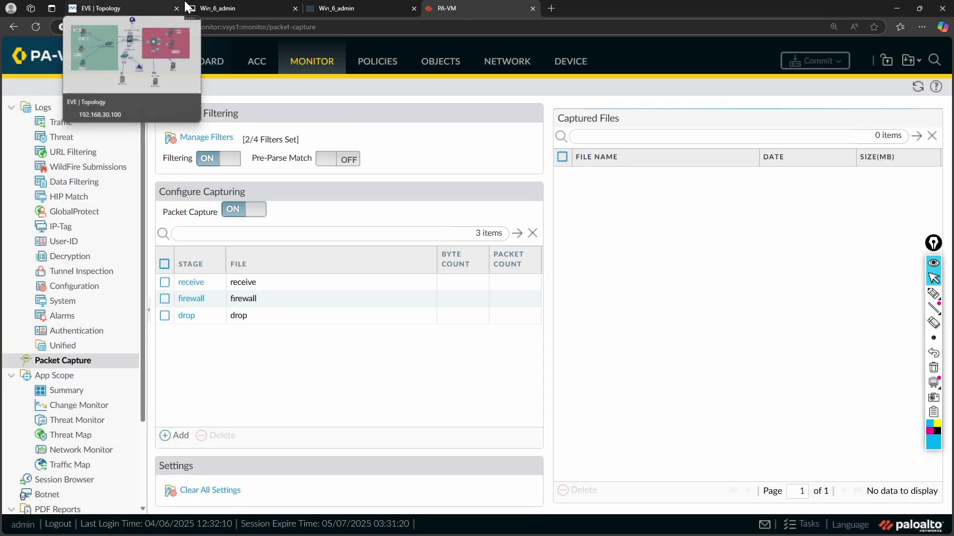
# Switch to the Win_6_admin host and ping 10.1.2.10 again to generate traffic for the capture
pyautogui.click(206, 10)
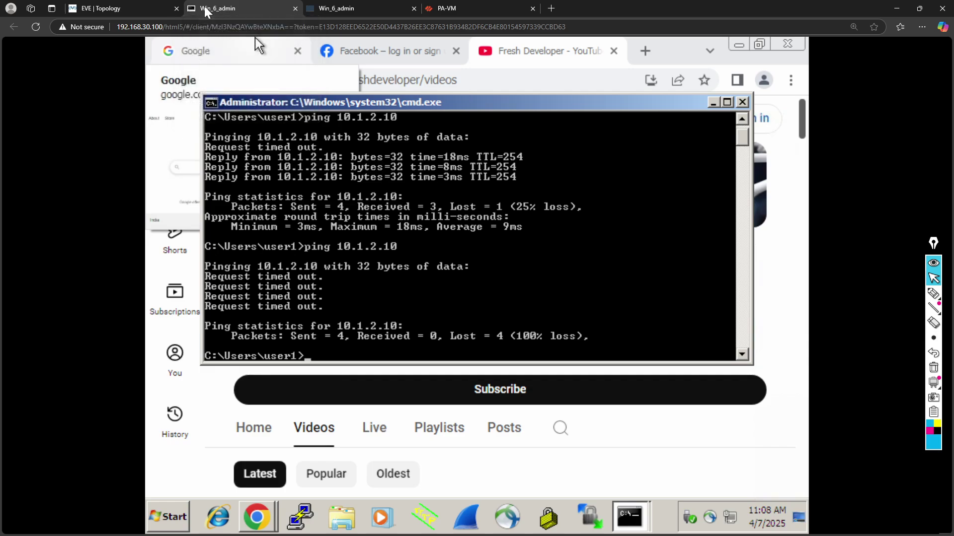
pyautogui.press('Up')
pyautogui.press('Return')
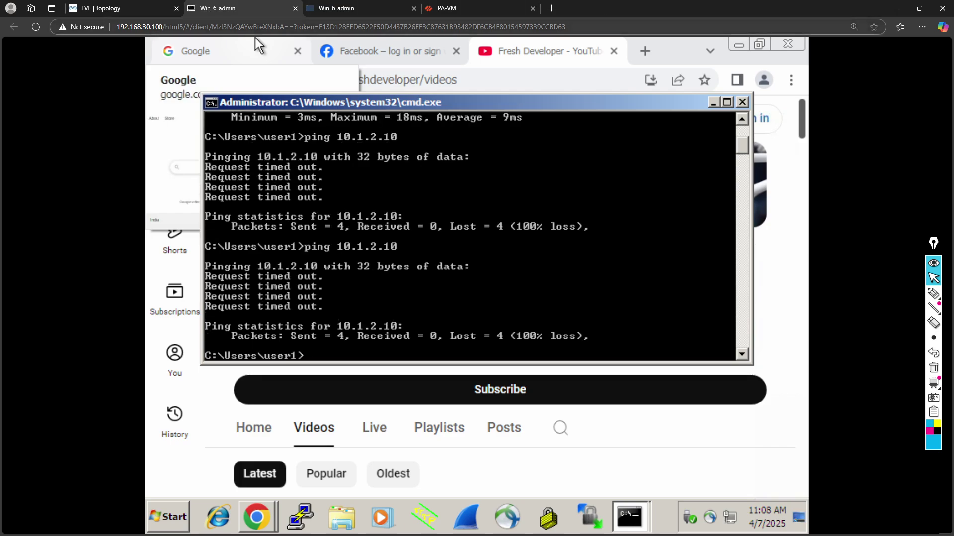
# Return to PA-VM, refresh the captured files, and download the firewall capture to open it in Wireshark
pyautogui.click(465, 9)
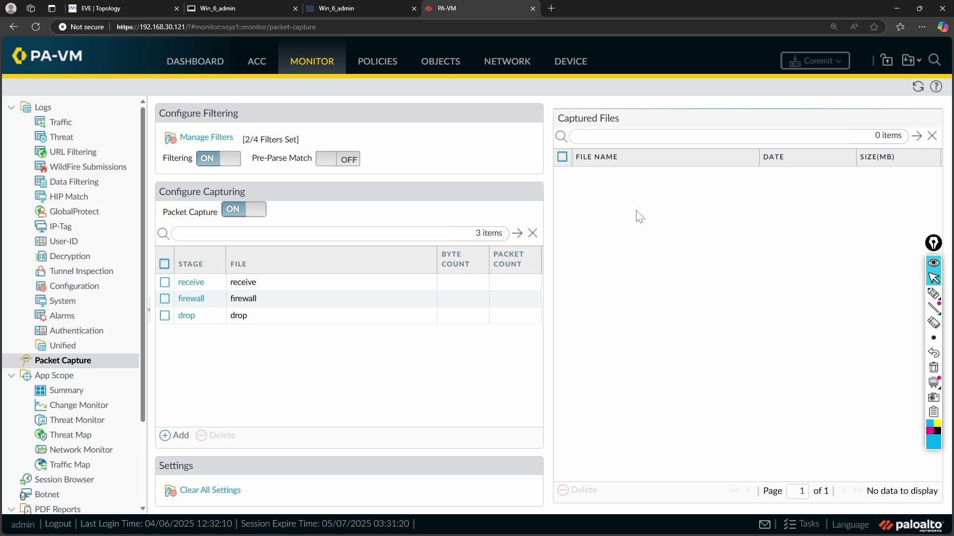
pyautogui.click(918, 87)
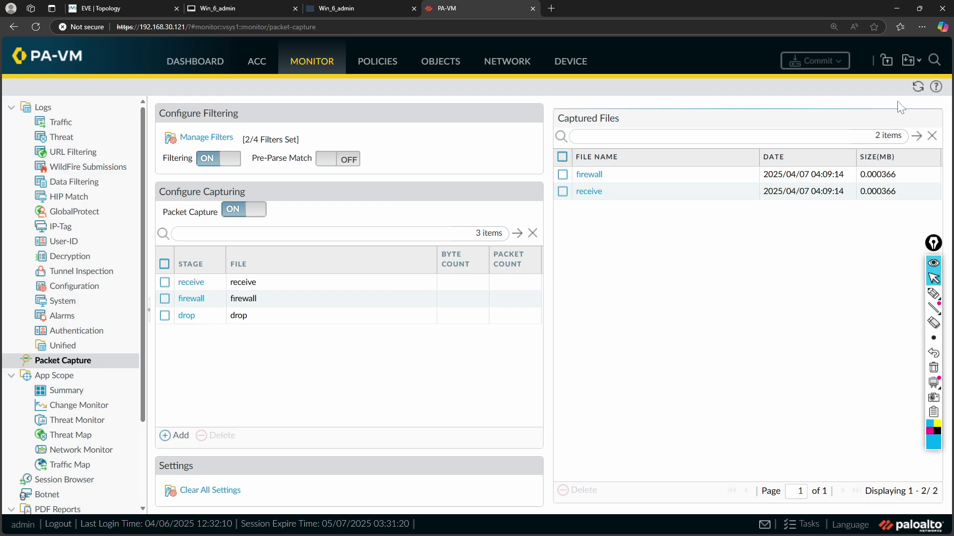
pyautogui.click(918, 88)
pyautogui.click(596, 179)
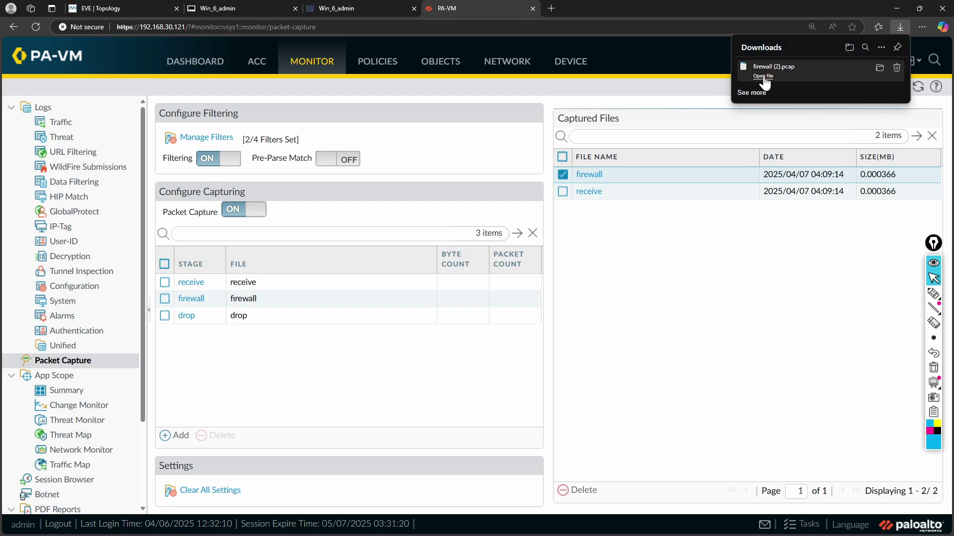
pyautogui.click(763, 77)
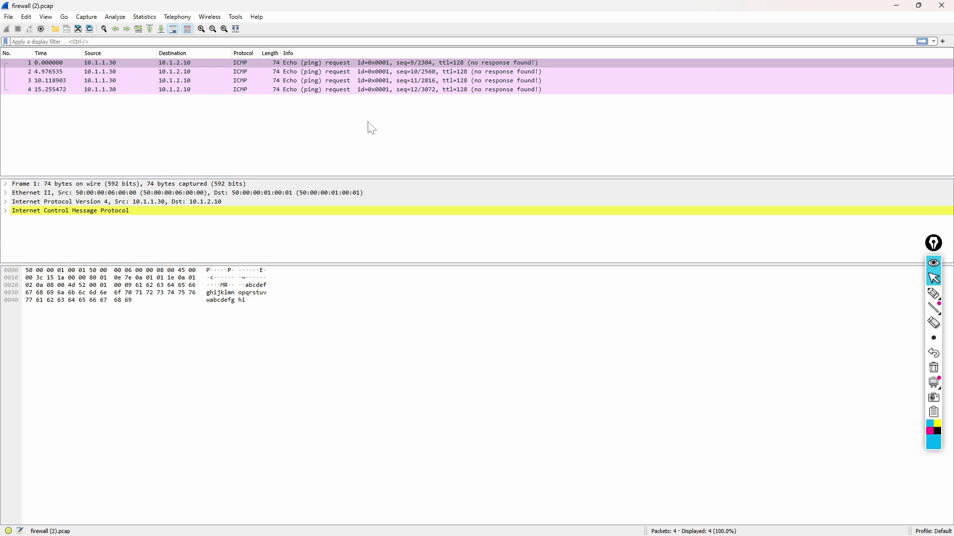
# Examine the Internet Control Message Protocol details of the first packet in the firewall capture
pyautogui.click(49, 64)
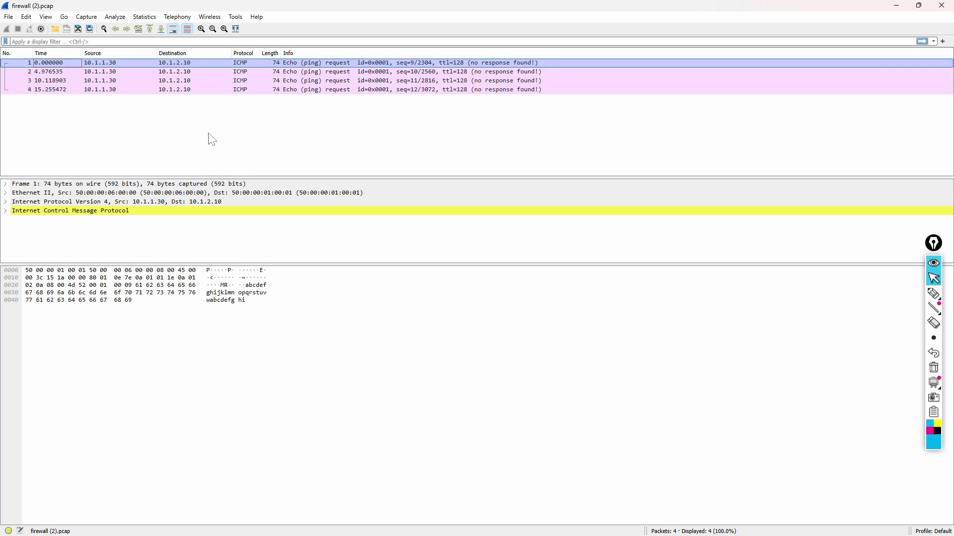
pyautogui.click(8, 212)
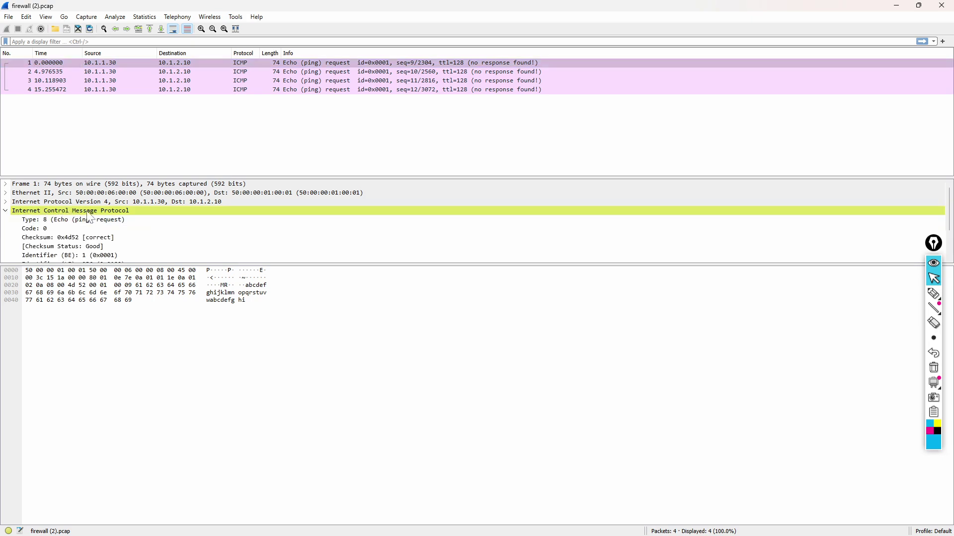
# Expand the [No response seen] entry in the first packet's ICMP details, enlarging the text and details pane to read it
pyautogui.scroll(-2, 132, 234)
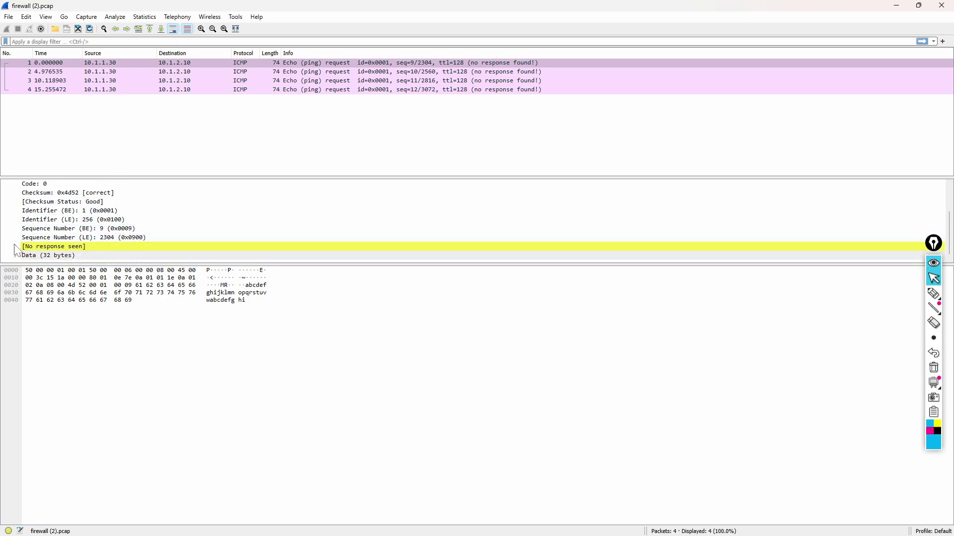
pyautogui.click(15, 247)
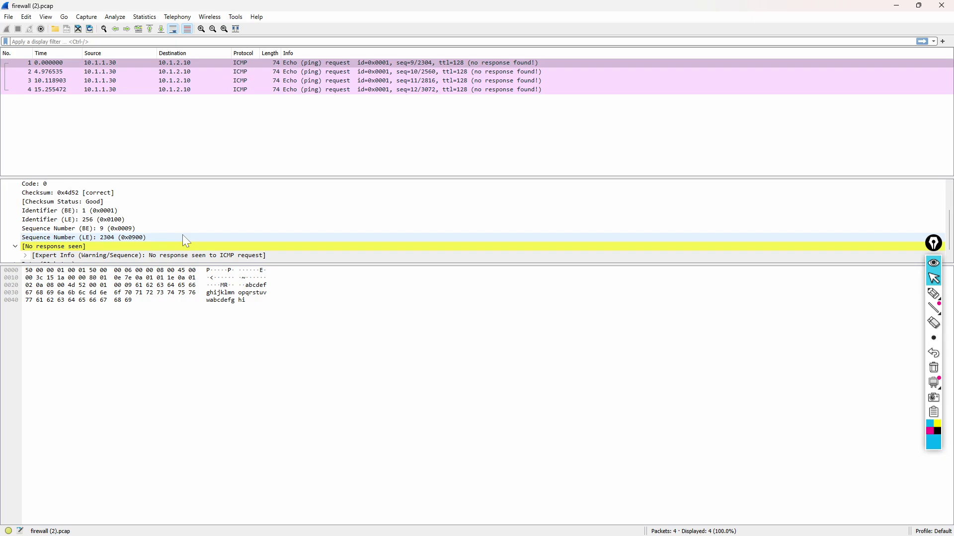
pyautogui.click(202, 28)
pyautogui.click(203, 29)
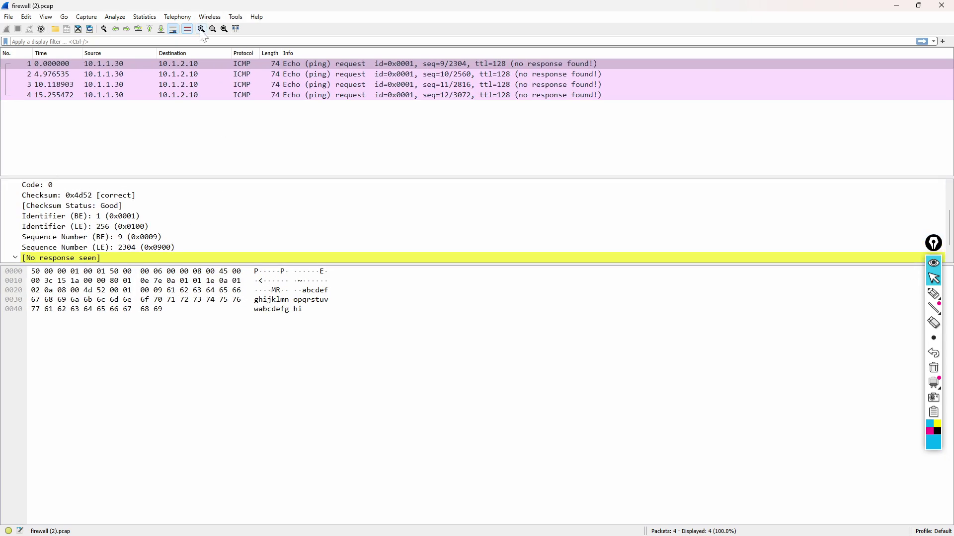
pyautogui.click(202, 29)
pyautogui.click(202, 29)
pyautogui.click(202, 29)
pyautogui.click(202, 28)
pyautogui.click(202, 29)
pyautogui.click(202, 29)
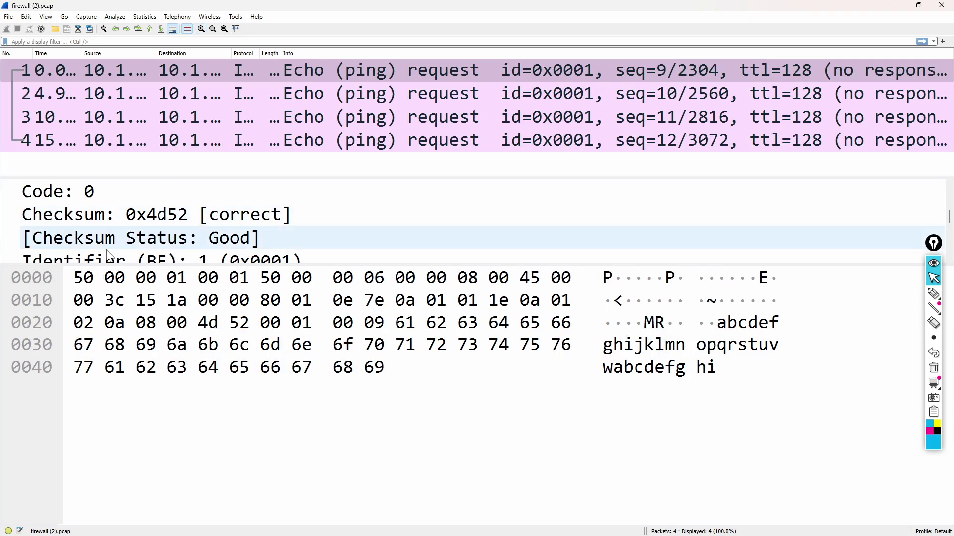
pyautogui.moveTo(107, 265); pyautogui.dragTo(120, 440)
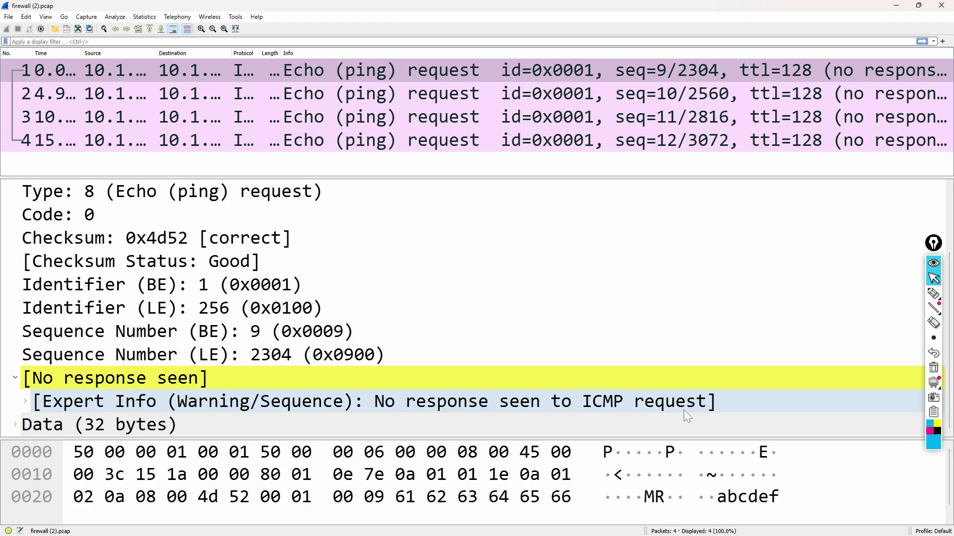
# Circle the [No response seen] entry, handwrite notes on ping request, echo reply and connectivity being OK, and clear the annotations
pyautogui.moveTo(934, 298)
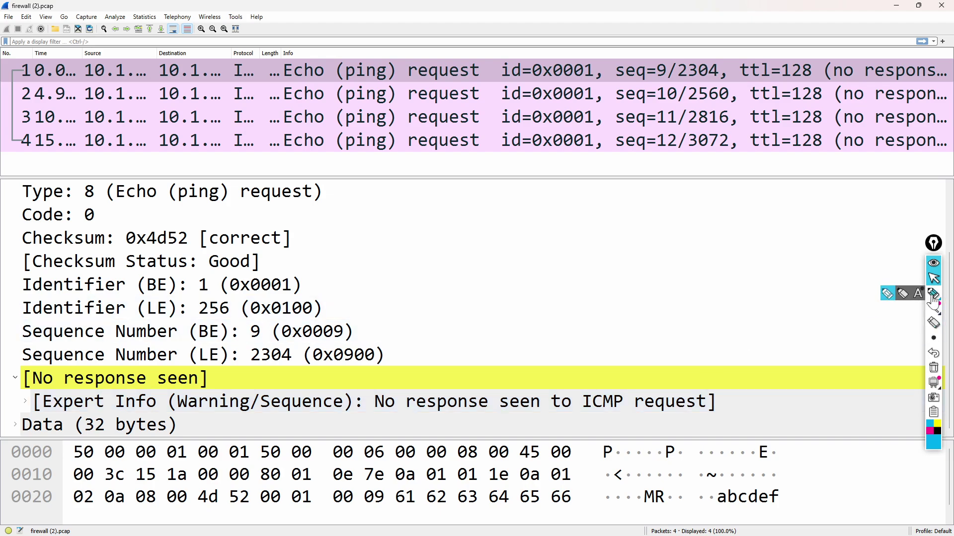
pyautogui.click(887, 294)
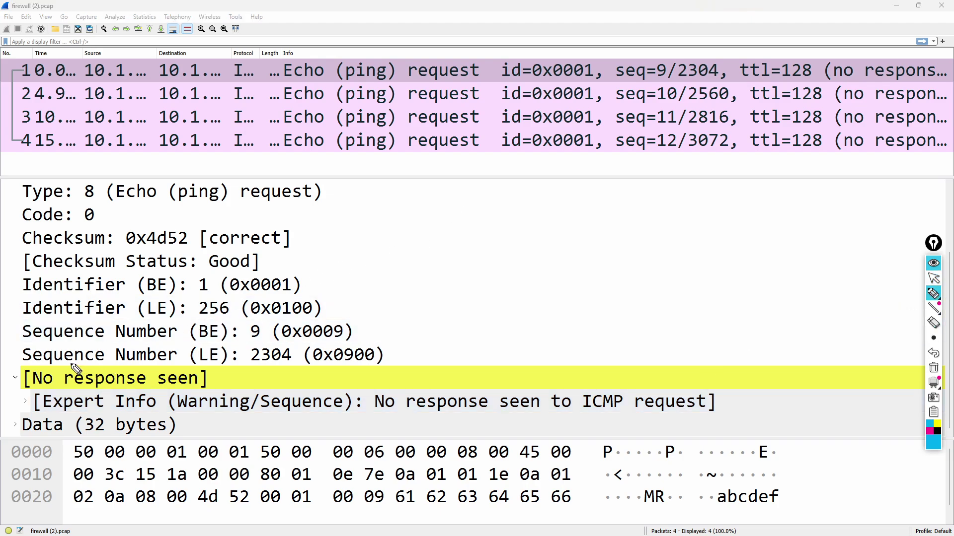
pyautogui.moveTo(63, 358)
pyautogui.mouseDown()
pyautogui.moveTo(7, 386)
pyautogui.moveTo(164, 412)
pyautogui.moveTo(199, 347)
pyautogui.moveTo(47, 357)
pyautogui.mouseUp()
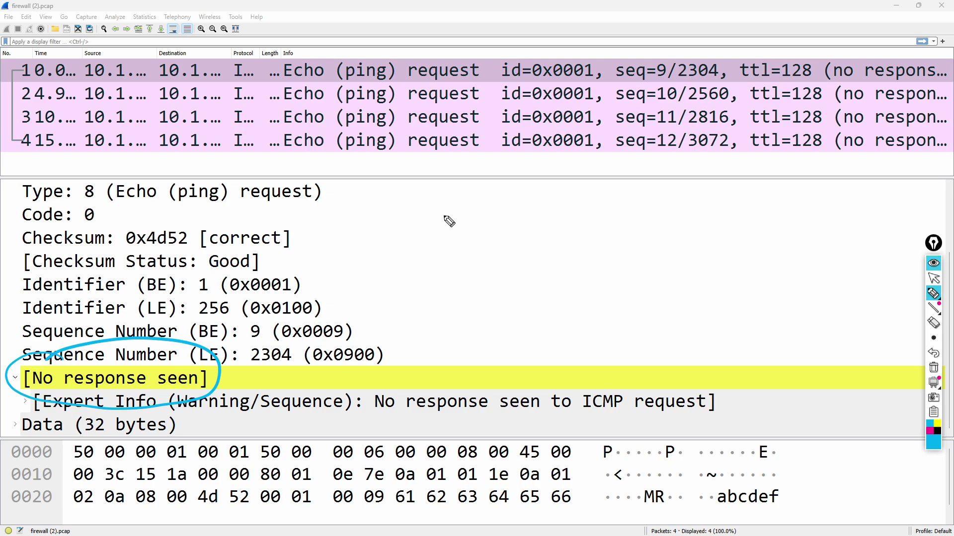
pyautogui.moveTo(439, 220); pyautogui.dragTo(520, 230)
pyautogui.moveTo(519, 204)
pyautogui.mouseDown()
pyautogui.moveTo(521, 218)
pyautogui.moveTo(542, 228)
pyautogui.moveTo(567, 226)
pyautogui.mouseUp()
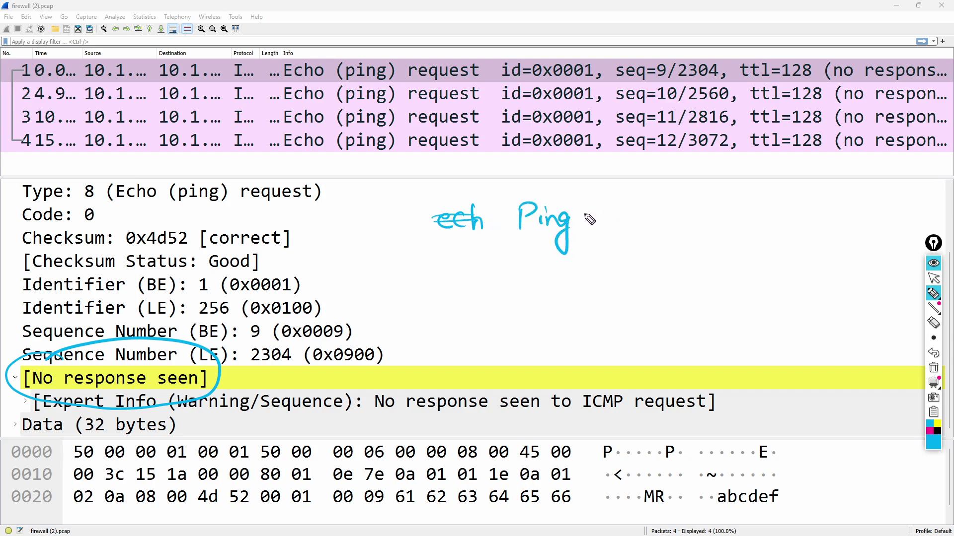
pyautogui.moveTo(586, 204)
pyautogui.mouseDown()
pyautogui.moveTo(624, 228)
pyautogui.moveTo(680, 224)
pyautogui.moveTo(678, 214)
pyautogui.mouseUp()
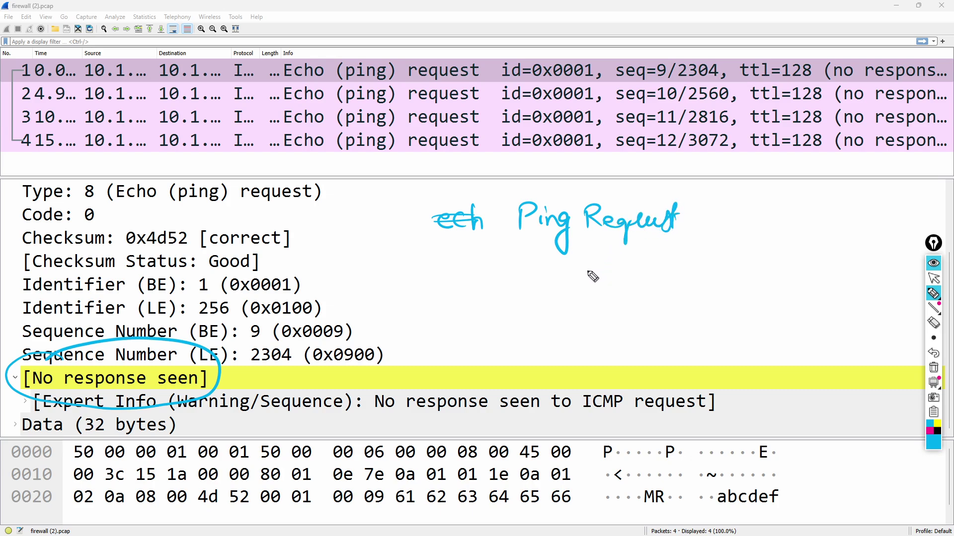
pyautogui.moveTo(581, 266)
pyautogui.mouseDown()
pyautogui.moveTo(679, 276)
pyautogui.moveTo(648, 269)
pyautogui.moveTo(699, 268)
pyautogui.moveTo(689, 287)
pyautogui.mouseUp()
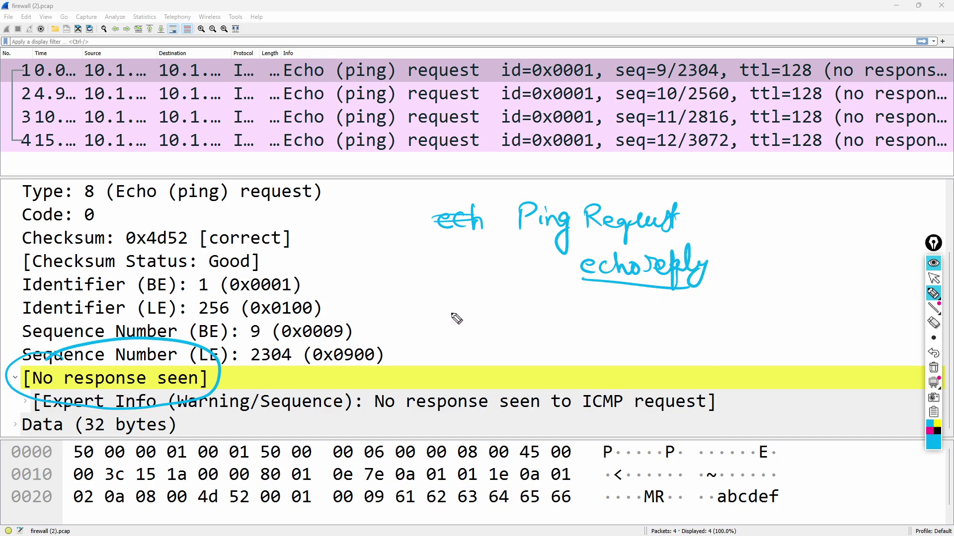
pyautogui.moveTo(430, 317)
pyautogui.mouseDown()
pyautogui.moveTo(449, 304)
pyautogui.moveTo(519, 298)
pyautogui.moveTo(586, 314)
pyautogui.moveTo(586, 328)
pyautogui.moveTo(431, 323)
pyautogui.moveTo(419, 340)
pyautogui.mouseUp()
pyautogui.moveTo(394, 285)
pyautogui.mouseDown()
pyautogui.moveTo(396, 296)
pyautogui.moveTo(517, 276)
pyautogui.moveTo(549, 286)
pyautogui.mouseUp()
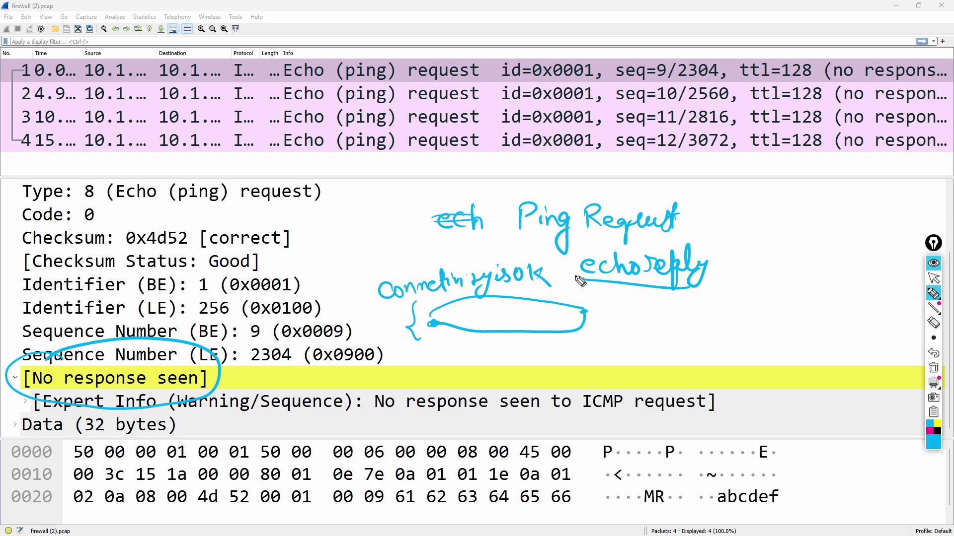
pyautogui.hotkey('ctrl', 'shift', '7')
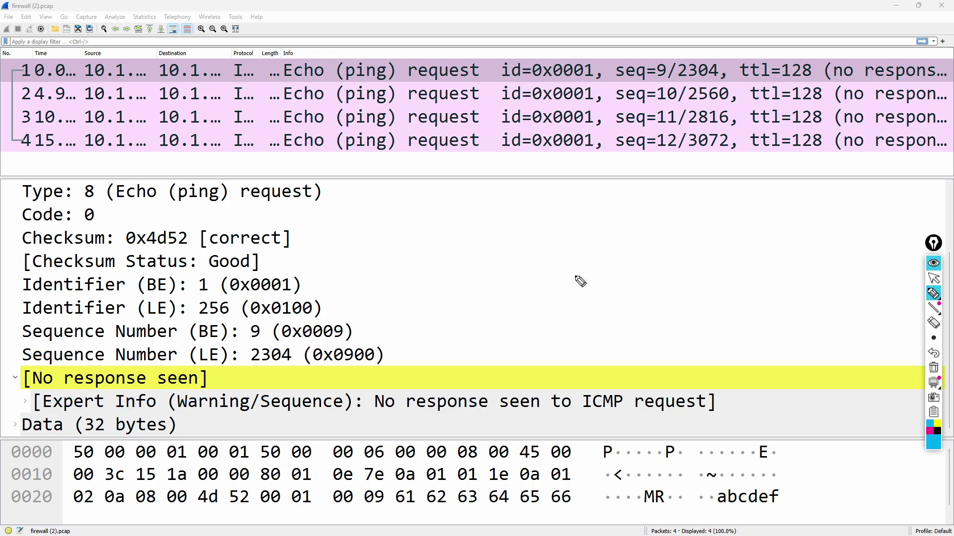
pyautogui.click(932, 279)
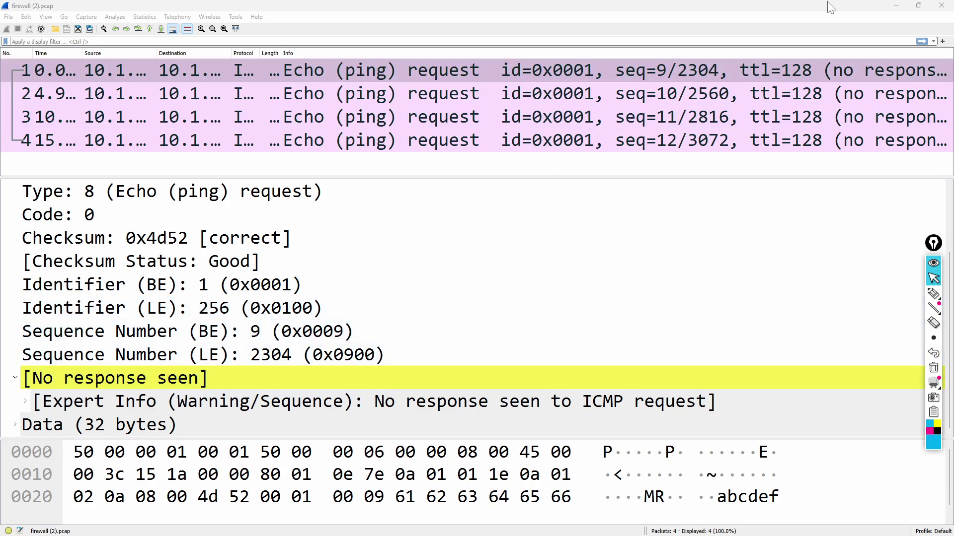
# Minimise Wireshark and switch to the EVE topology diagram in the browser
pyautogui.click(894, 9)
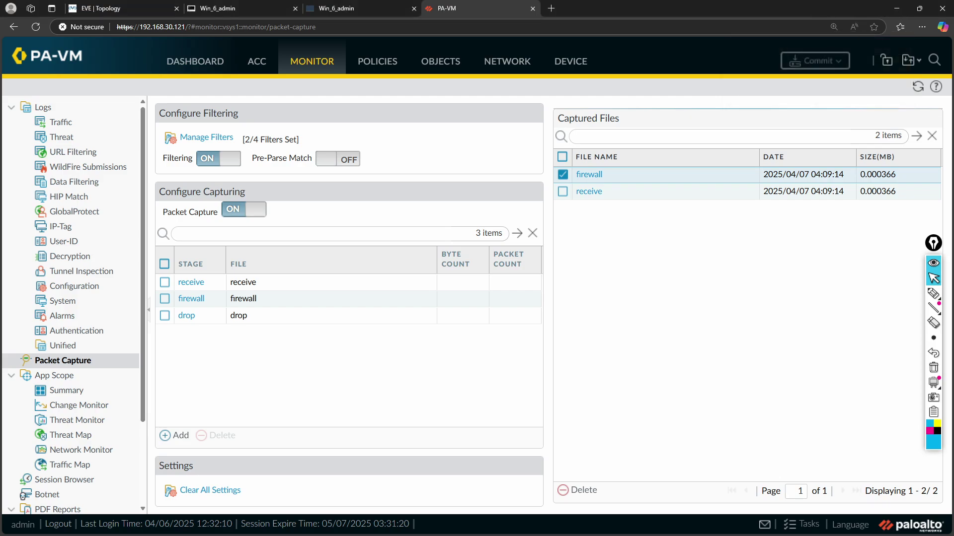
pyautogui.click(96, 8)
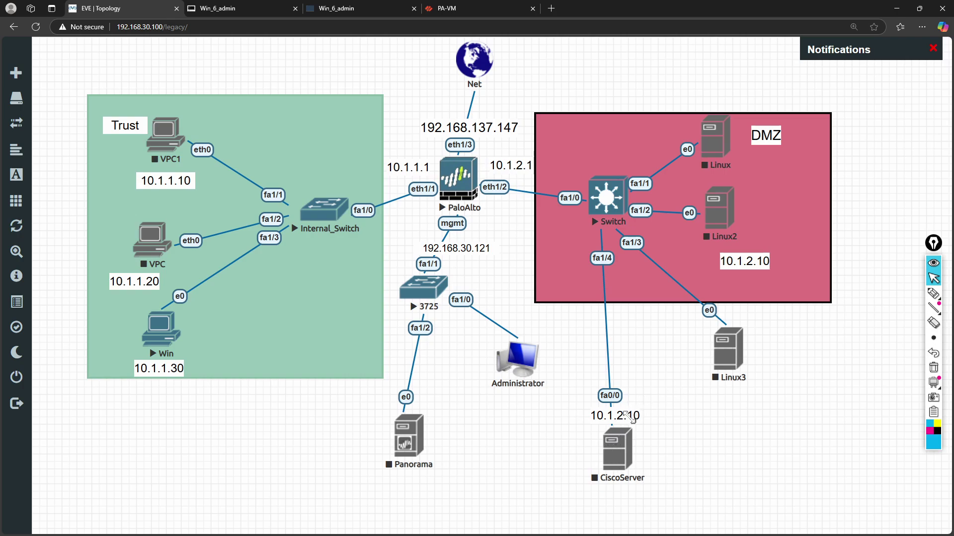
# Circle CiscoServer at 10.1.2.10 with the pen and handwrite "Packet Capture" with an arrow and an underlined "TCPdump" beside it
pyautogui.moveTo(933, 294)
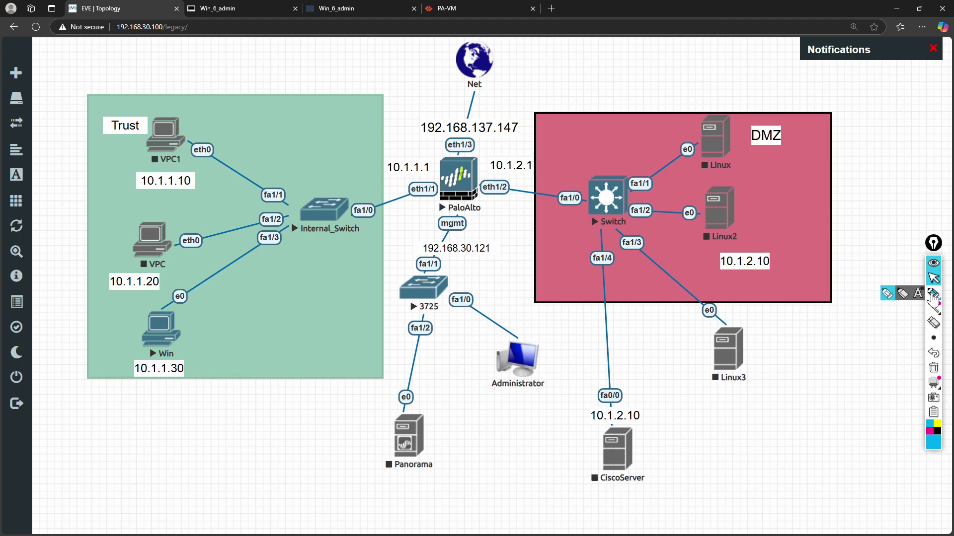
pyautogui.click(894, 296)
pyautogui.moveTo(629, 390)
pyautogui.mouseDown()
pyautogui.moveTo(662, 449)
pyautogui.moveTo(599, 397)
pyautogui.mouseUp()
pyautogui.moveTo(672, 422)
pyautogui.mouseDown()
pyautogui.moveTo(716, 416)
pyautogui.moveTo(690, 427)
pyautogui.moveTo(741, 401)
pyautogui.moveTo(806, 417)
pyautogui.moveTo(851, 402)
pyautogui.moveTo(850, 423)
pyautogui.moveTo(871, 404)
pyautogui.moveTo(878, 415)
pyautogui.moveTo(904, 406)
pyautogui.mouseUp()
pyautogui.moveTo(719, 446)
pyautogui.mouseDown()
pyautogui.moveTo(718, 467)
pyautogui.moveTo(734, 443)
pyautogui.moveTo(732, 460)
pyautogui.mouseUp()
pyautogui.moveTo(742, 451)
pyautogui.mouseDown()
pyautogui.moveTo(748, 462)
pyautogui.moveTo(766, 454)
pyautogui.moveTo(805, 464)
pyautogui.moveTo(824, 447)
pyautogui.moveTo(808, 471)
pyautogui.mouseUp()
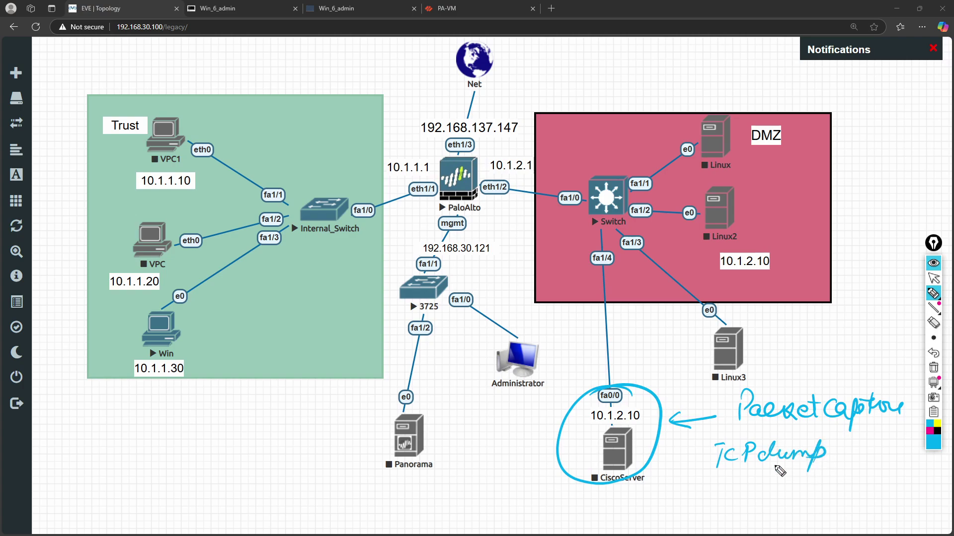
pyautogui.moveTo(737, 480); pyautogui.dragTo(780, 481)
# Draw traffic arrows near CiscoServer, circle the DMZ Switch, mark the "reply" path toward PaloAlto, and clear all annotations
pyautogui.moveTo(556, 349)
pyautogui.mouseDown()
pyautogui.moveTo(552, 411)
pyautogui.moveTo(579, 353)
pyautogui.moveTo(589, 372)
pyautogui.mouseUp()
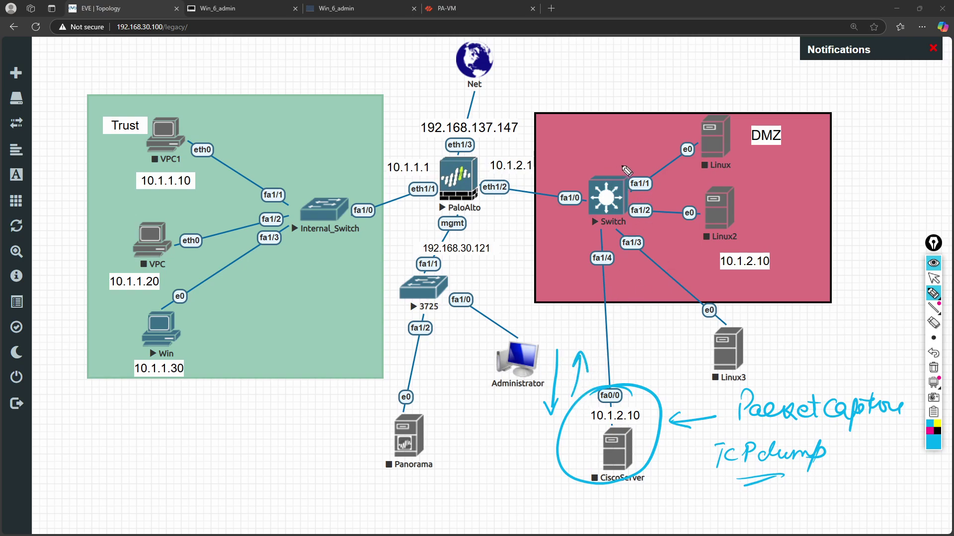
pyautogui.moveTo(627, 171)
pyautogui.mouseDown()
pyautogui.moveTo(537, 221)
pyautogui.moveTo(579, 335)
pyautogui.moveTo(678, 239)
pyautogui.moveTo(601, 144)
pyautogui.mouseUp()
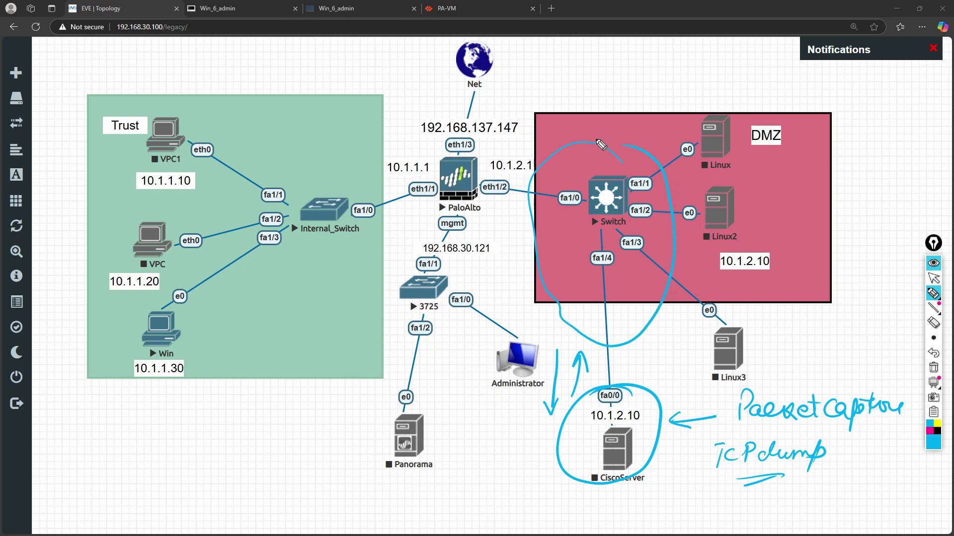
pyautogui.moveTo(555, 85); pyautogui.dragTo(570, 126)
pyautogui.moveTo(563, 120); pyautogui.dragTo(566, 131)
pyautogui.moveTo(490, 136); pyautogui.dragTo(494, 148)
pyautogui.moveTo(491, 144); pyautogui.dragTo(582, 139)
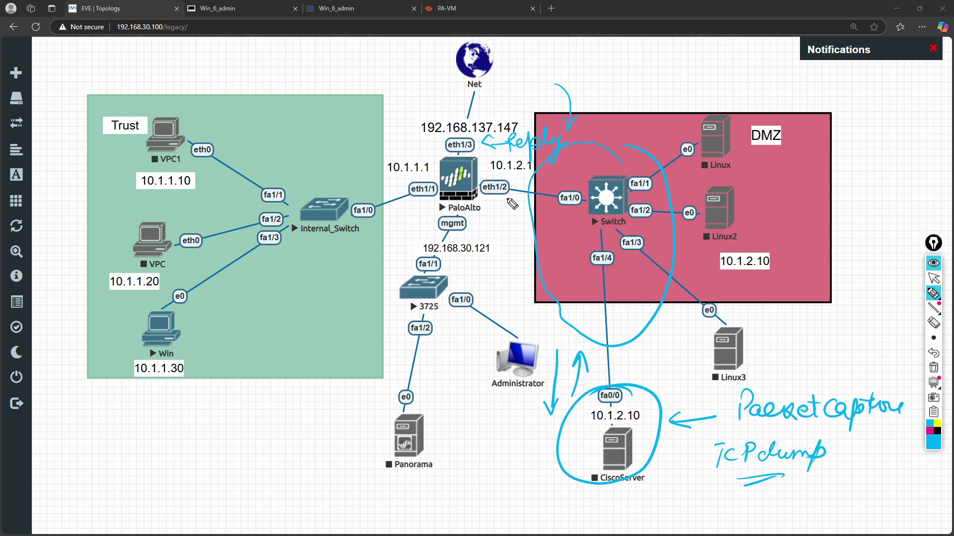
pyautogui.press('Delete')
pyautogui.click(933, 279)
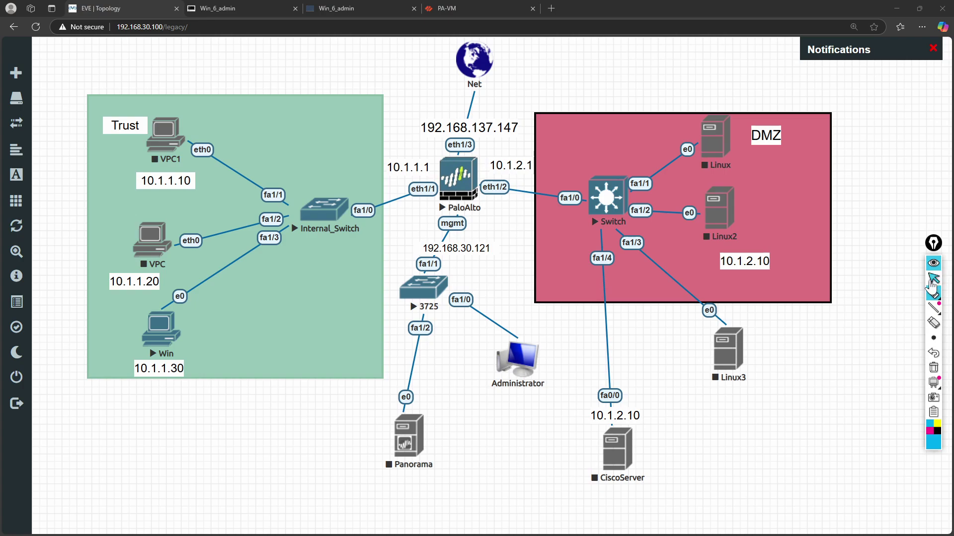